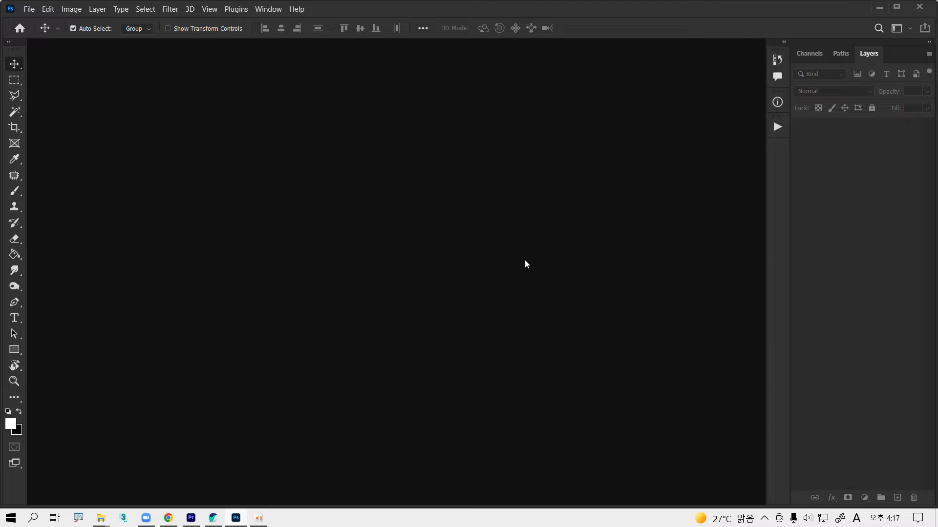
- Set up a new Web document at 800 × 800 px with Artboards turned off
{"action": "key", "text": "ctrl"}
{"action": "key", "text": "ctrl+n"}
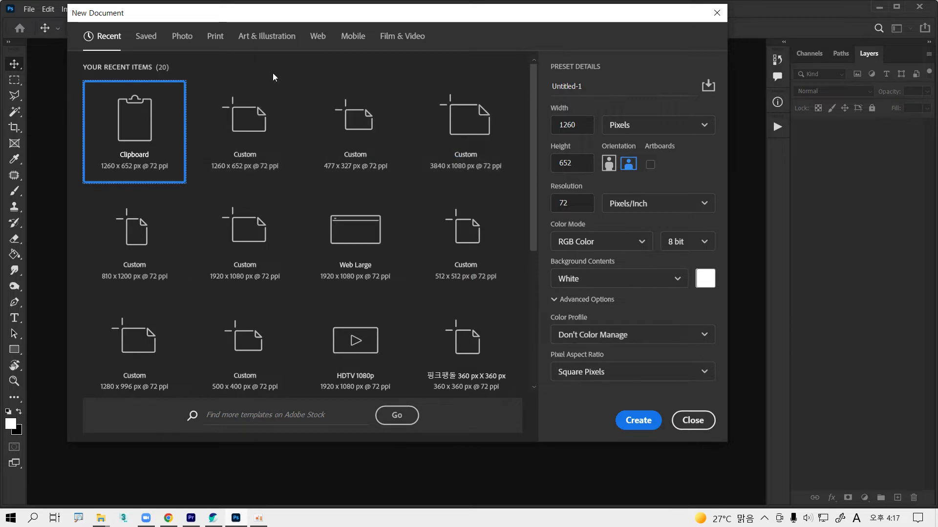
{"action": "left_click", "coordinate": [313, 37]}
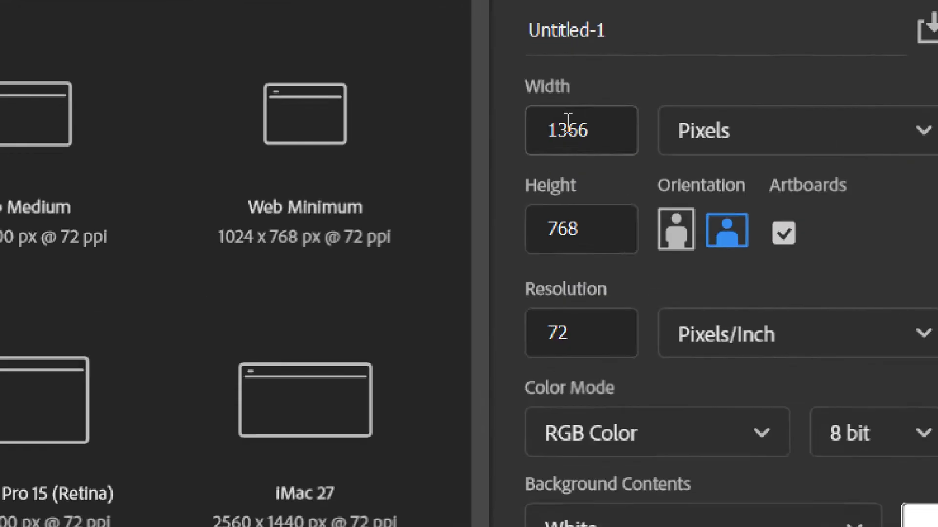
{"action": "double_click", "coordinate": [567, 122]}
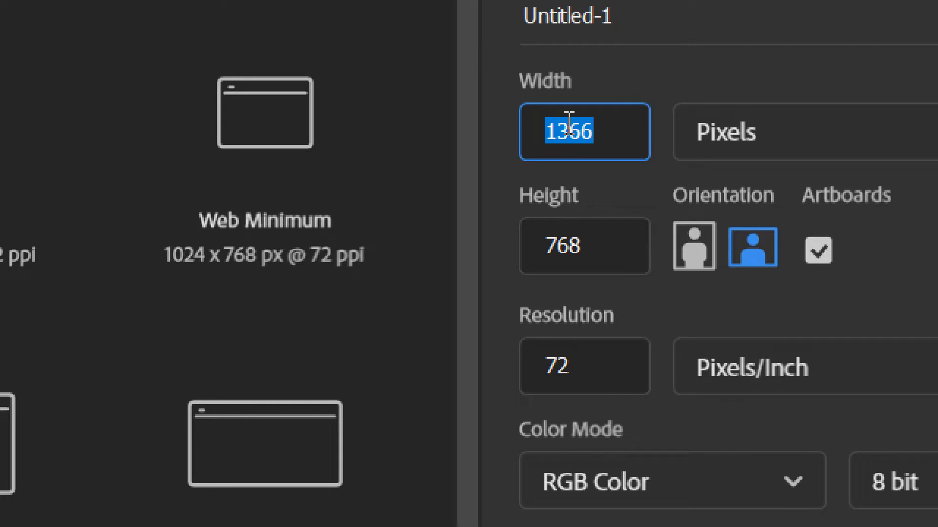
{"action": "type", "text": "800"}
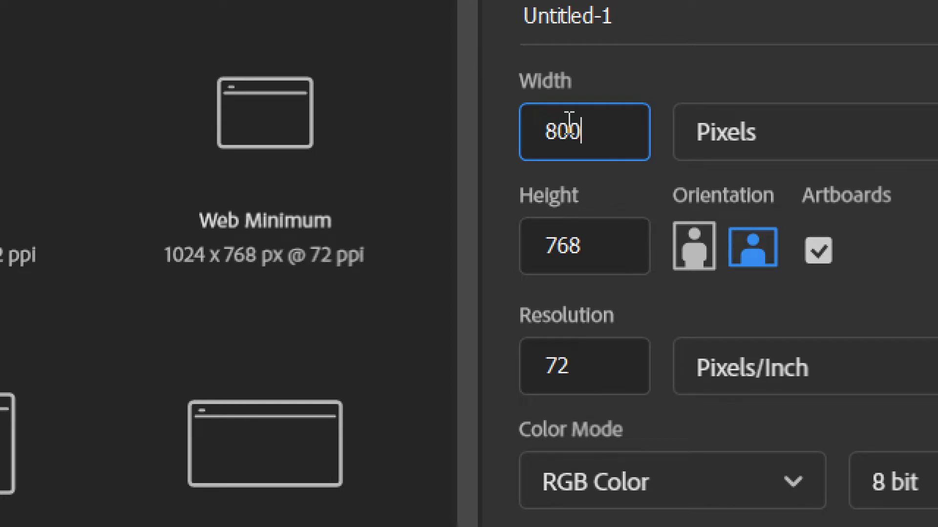
{"action": "key", "text": "Tab"}
{"action": "key", "text": "Tab"}
{"action": "type", "text": "8"}
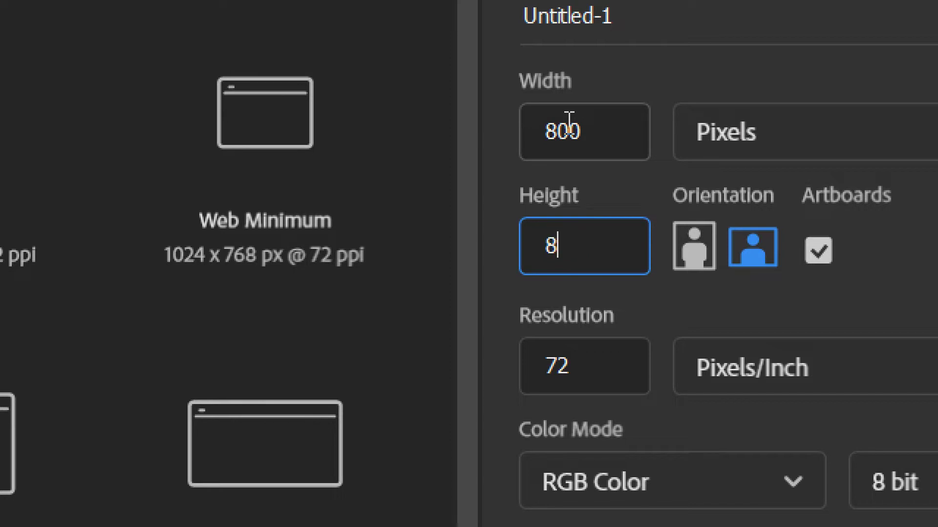
{"action": "type", "text": "00"}
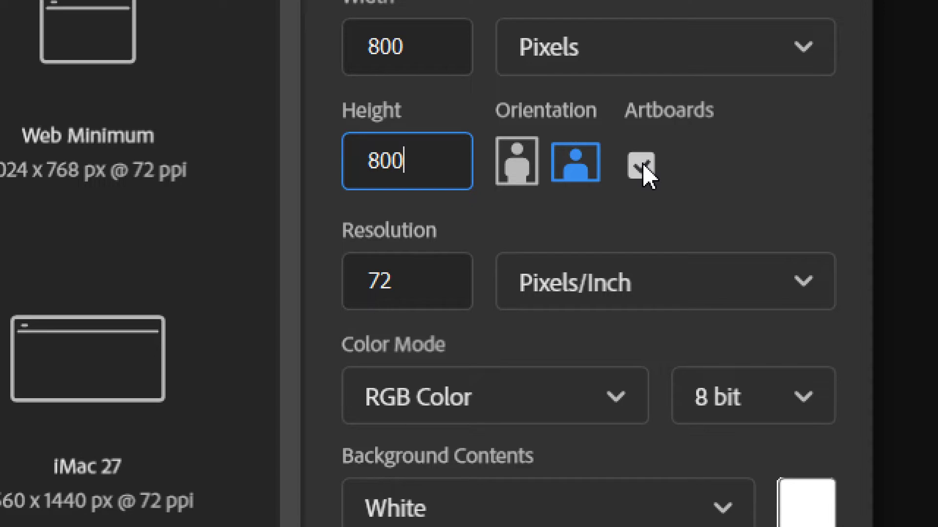
{"action": "left_click", "coordinate": [642, 166]}
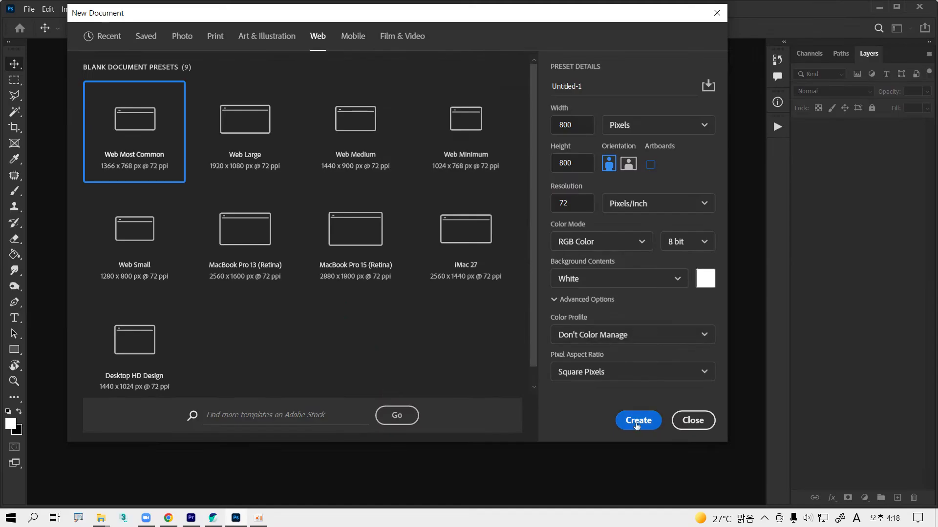
- Create the 800 × 800 document and dock it as a tab in the workspace
{"action": "left_click", "coordinate": [636, 421]}
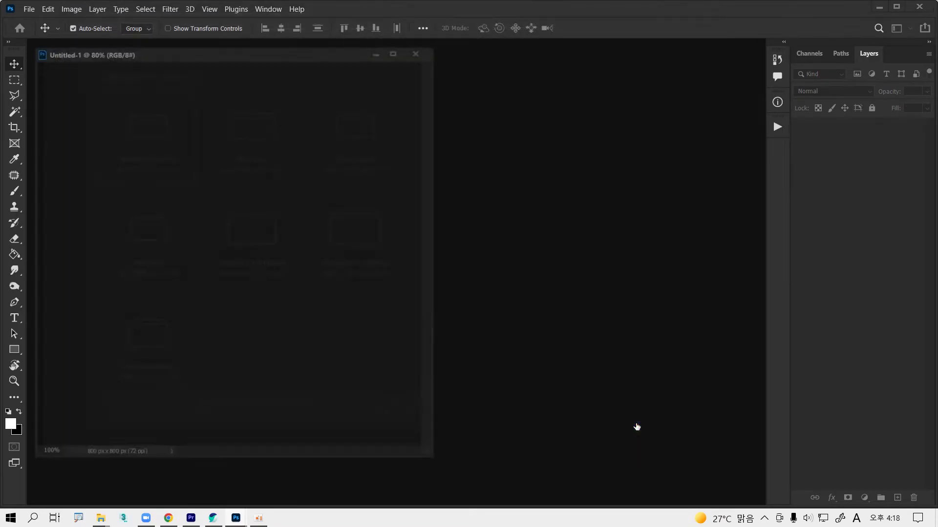
{"action": "mouse_move", "coordinate": [247, 53]}
{"action": "left_mouse_down"}
{"action": "mouse_move", "coordinate": [478, 63]}
{"action": "mouse_move", "coordinate": [420, 42]}
{"action": "left_mouse_up"}
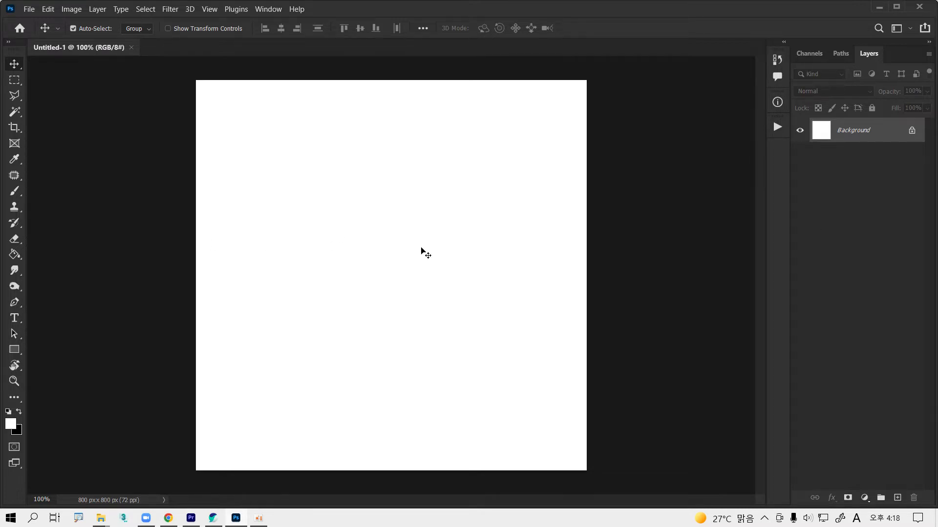
{"action": "key", "text": "F5"}
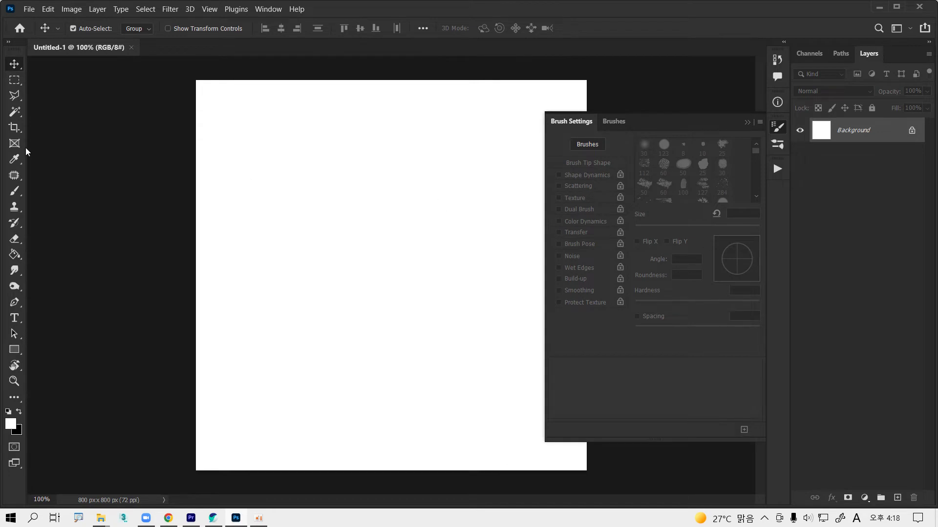
- Select the Brush tool and choose the Soft Round preset at 125 px, 0% hardness
{"action": "left_click", "coordinate": [13, 191]}
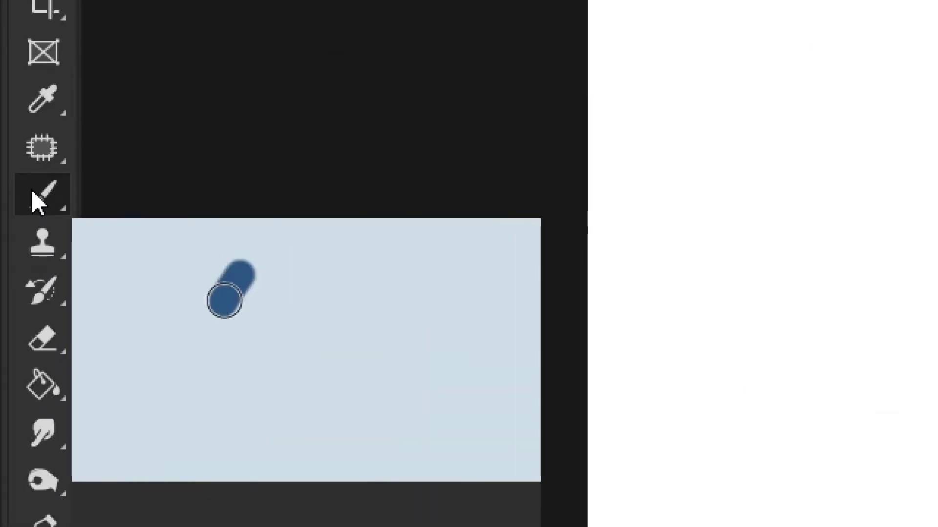
{"action": "right_click", "coordinate": [19, 195]}
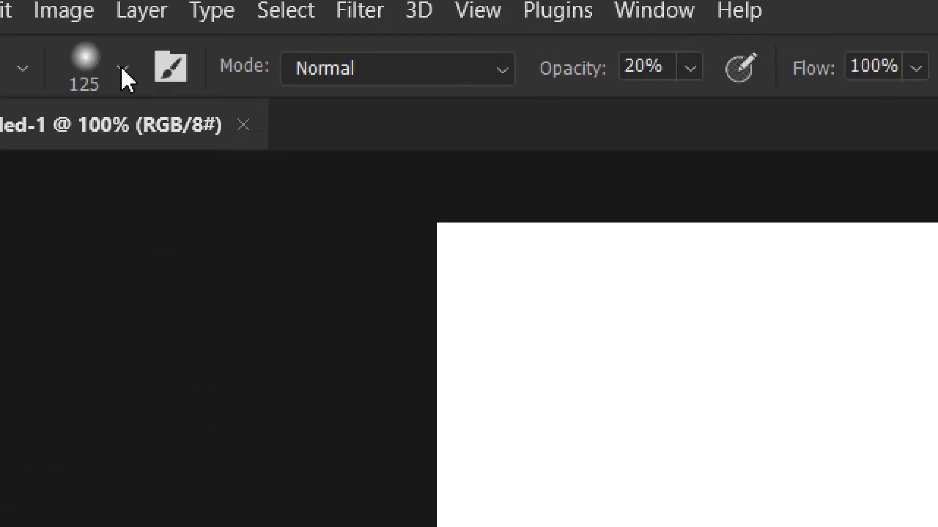
{"action": "left_click", "coordinate": [122, 71]}
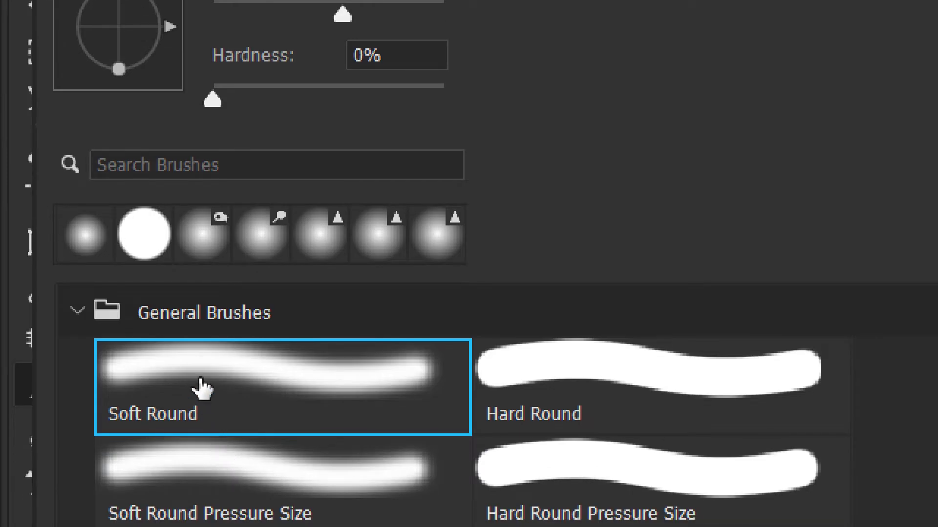
{"action": "left_click", "coordinate": [572, 376]}
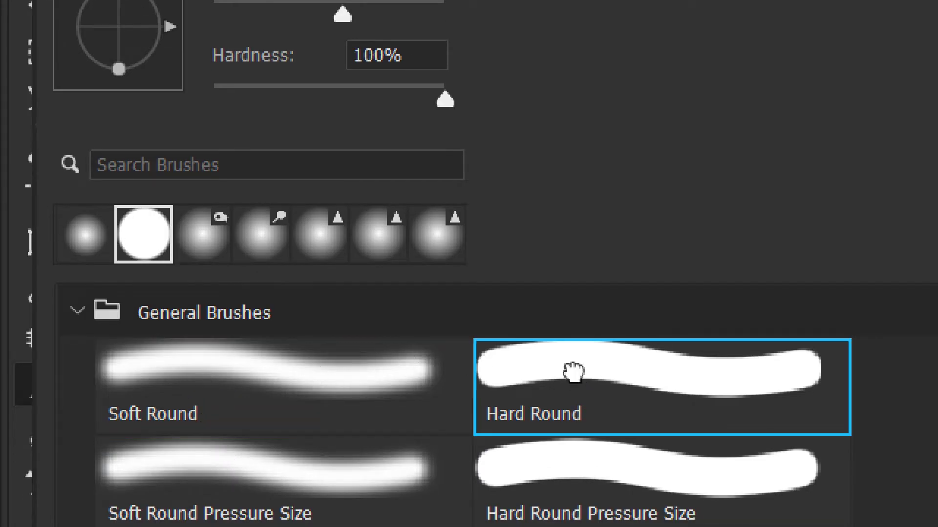
{"action": "left_click", "coordinate": [242, 379]}
{"action": "left_click", "coordinate": [545, 366]}
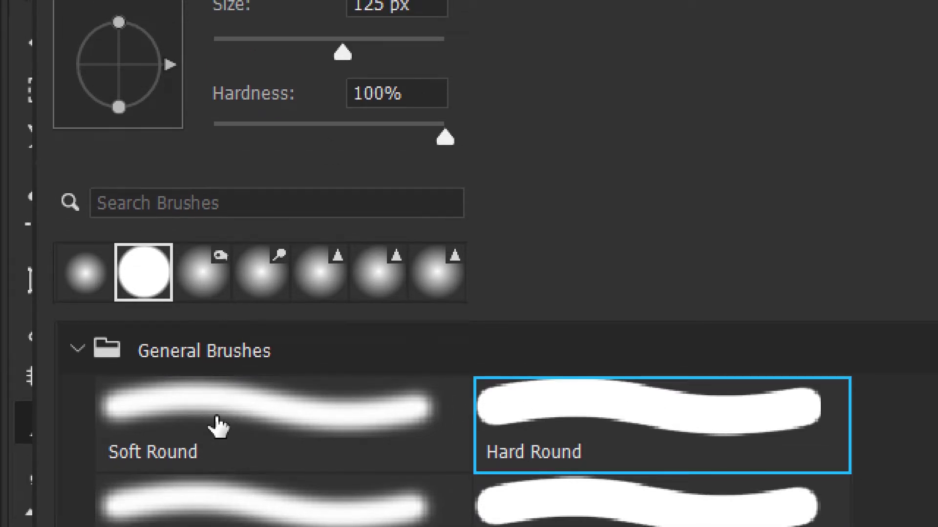
{"action": "left_click", "coordinate": [215, 419]}
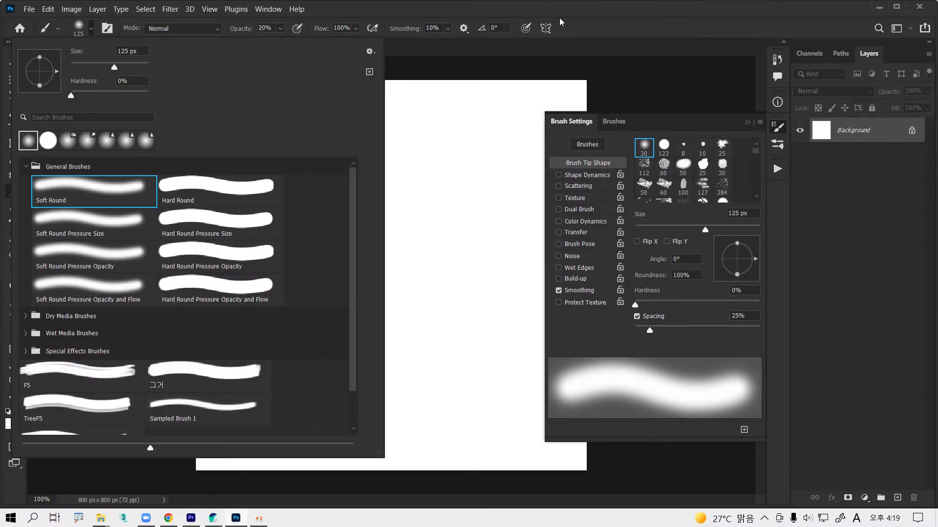
- Close the preset list, hide Brush Settings, add an empty Layer 1 and make black the foreground colour
{"action": "left_click", "coordinate": [561, 22]}
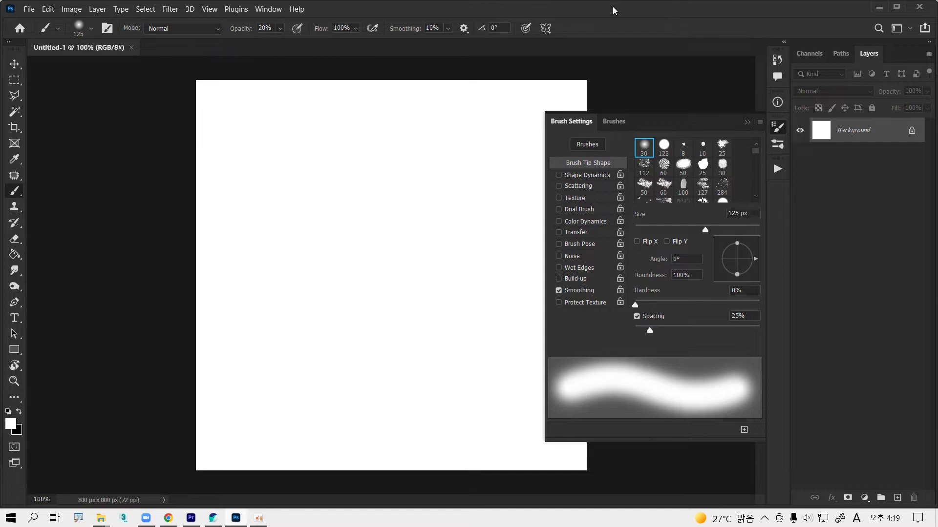
{"action": "key", "text": "F5"}
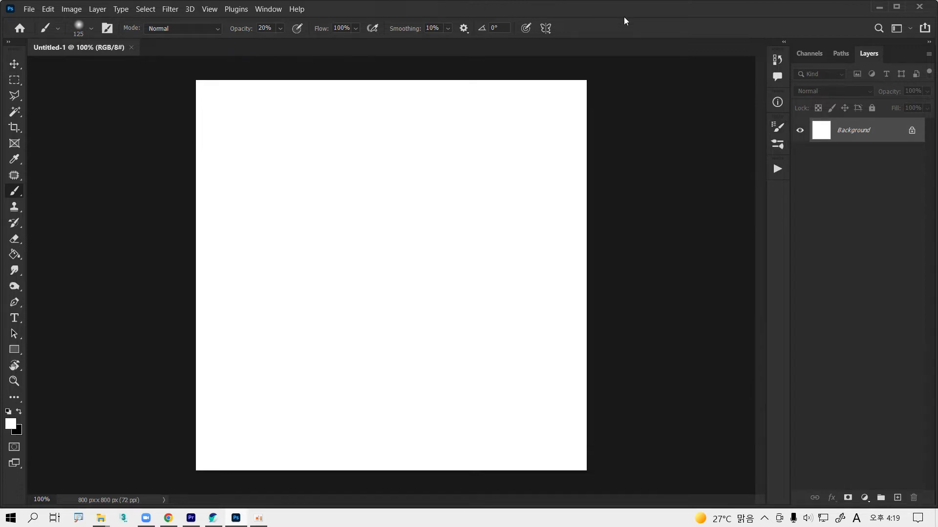
{"action": "key", "text": "F5"}
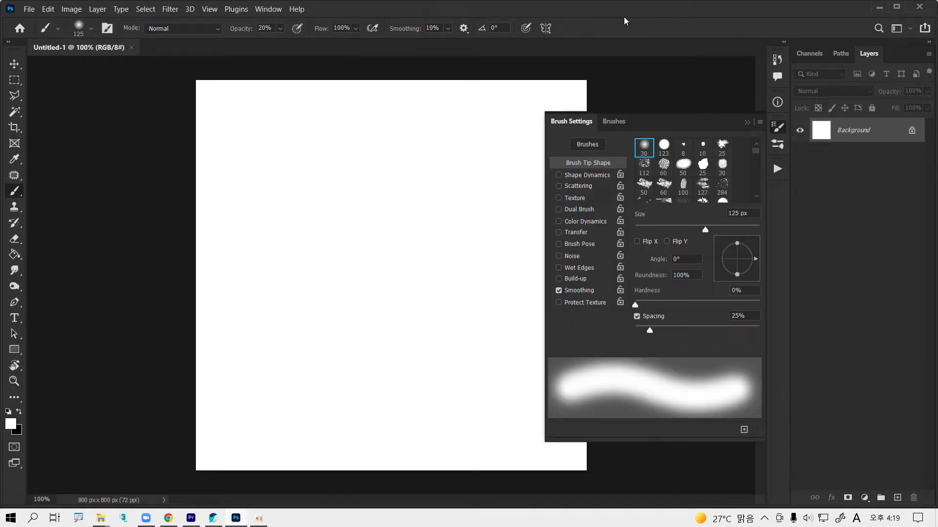
{"action": "key", "text": "F5"}
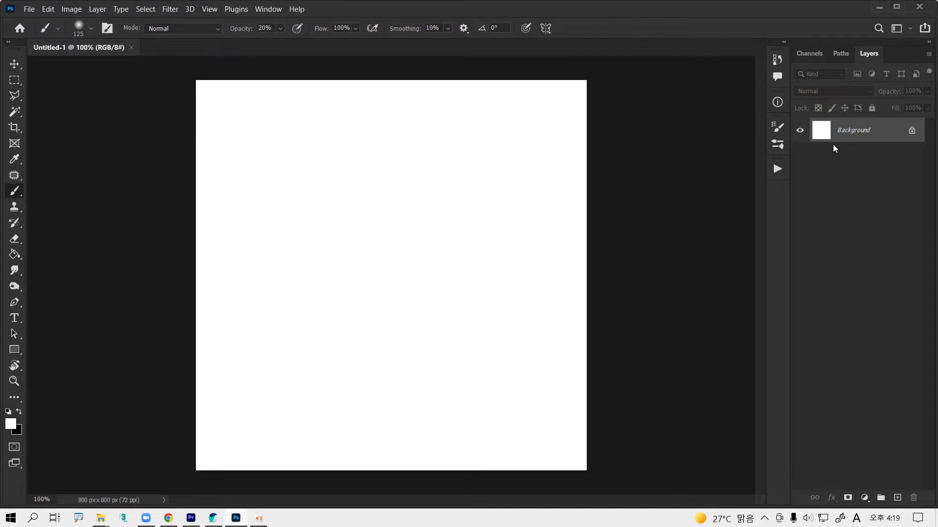
{"action": "key", "text": "F5"}
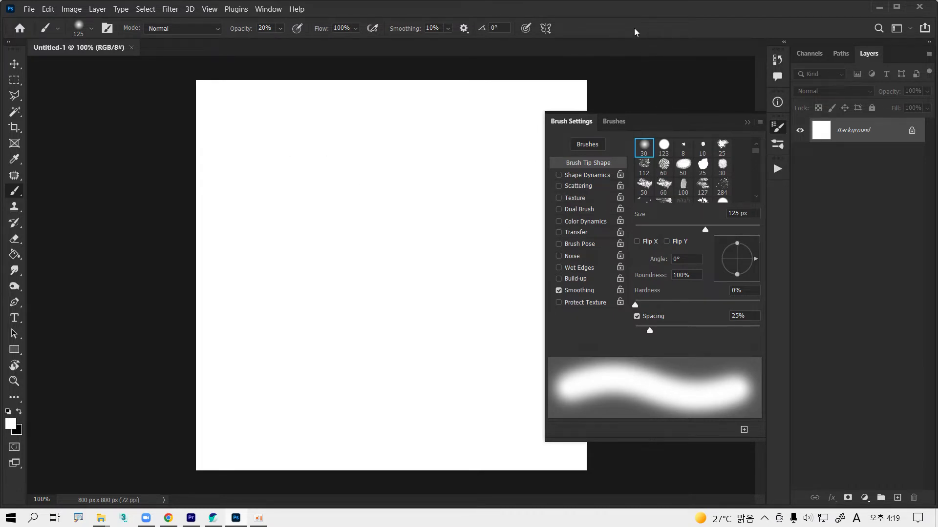
{"action": "key", "text": "F5"}
{"action": "left_click", "coordinate": [894, 499]}
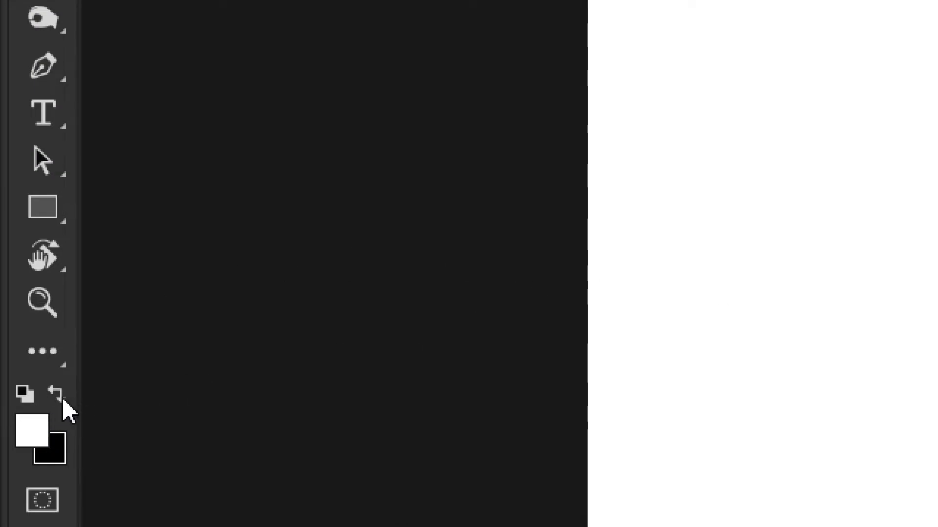
{"action": "left_click", "coordinate": [63, 400]}
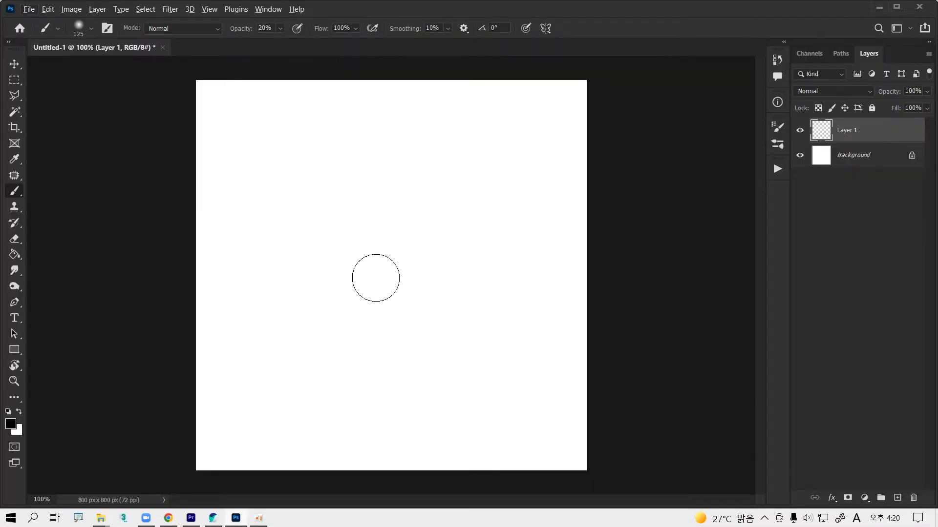
- Resize the brush to 400 px, test a soft dab on the canvas, then undo it
{"action": "key", "text": "bracketright"}
{"action": "key", "text": "bracketright"}
{"action": "key", "text": "bracketright"}
{"action": "key", "text": "bracketright"}
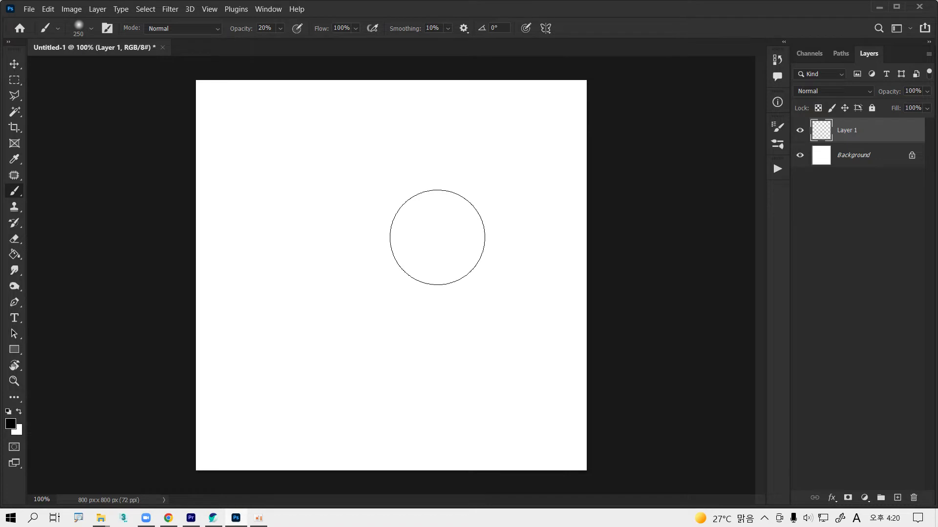
{"action": "key", "text": "bracketright"}
{"action": "key", "text": "bracketright"}
{"action": "key", "text": "bracketright"}
{"action": "key", "text": "bracketright"}
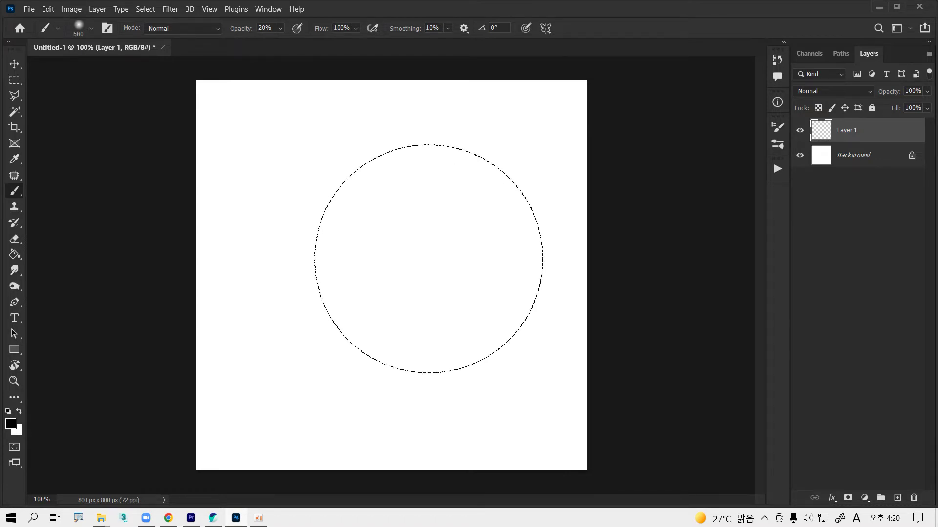
{"action": "key", "text": "bracketleft"}
{"action": "key", "text": "bracketleft"}
{"action": "key", "text": "bracketleft"}
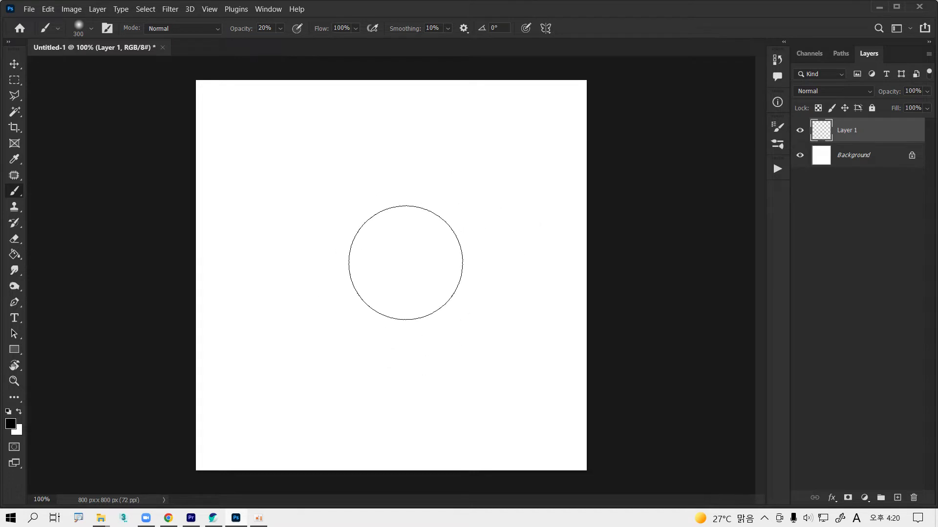
{"action": "key", "text": "bracketleft"}
{"action": "key", "text": "bracketright"}
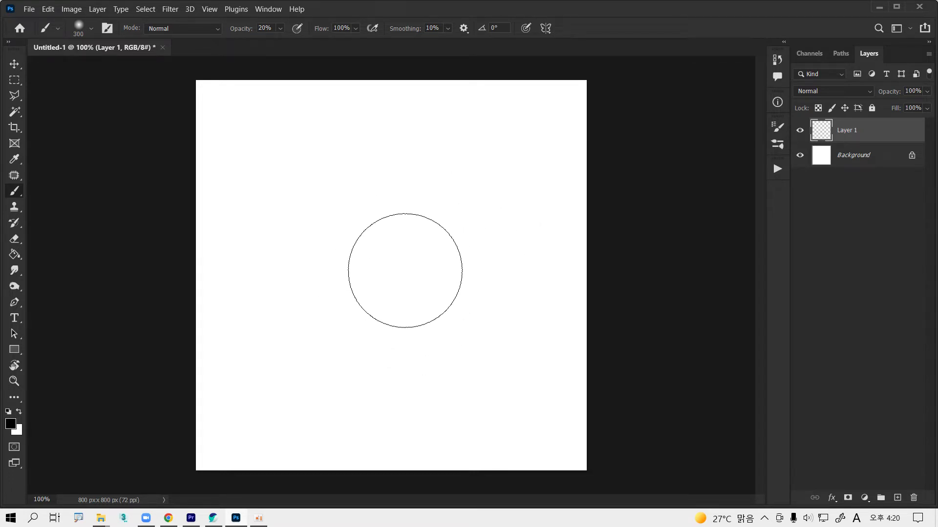
{"action": "key", "text": "bracketright"}
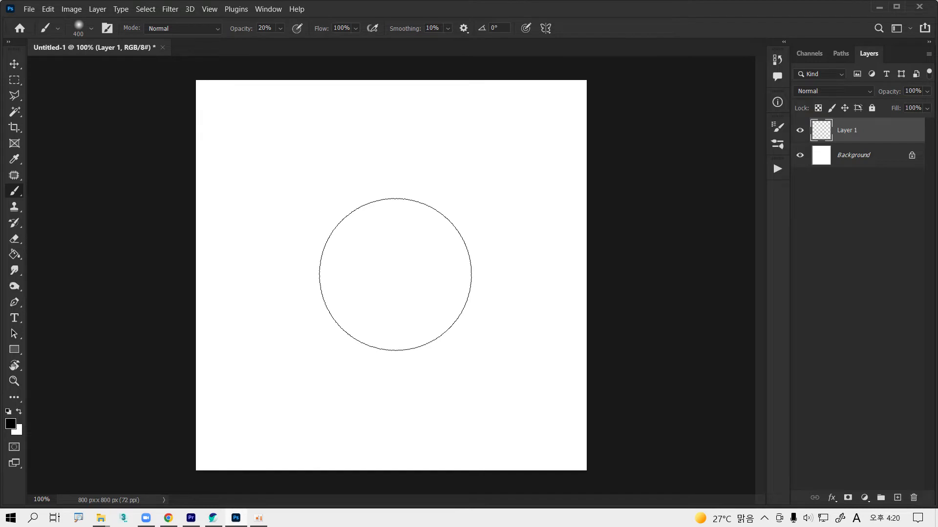
{"action": "left_click", "coordinate": [395, 275]}
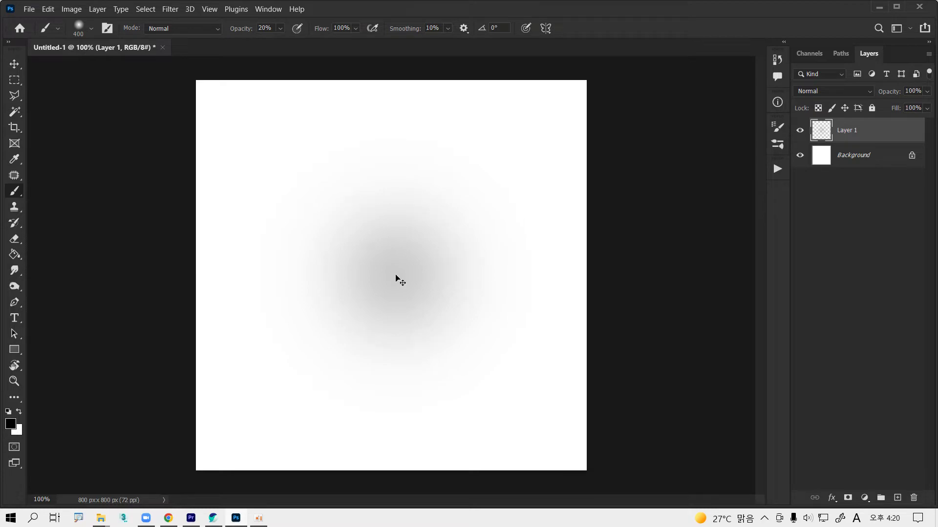
{"action": "key", "text": "ctrl+z"}
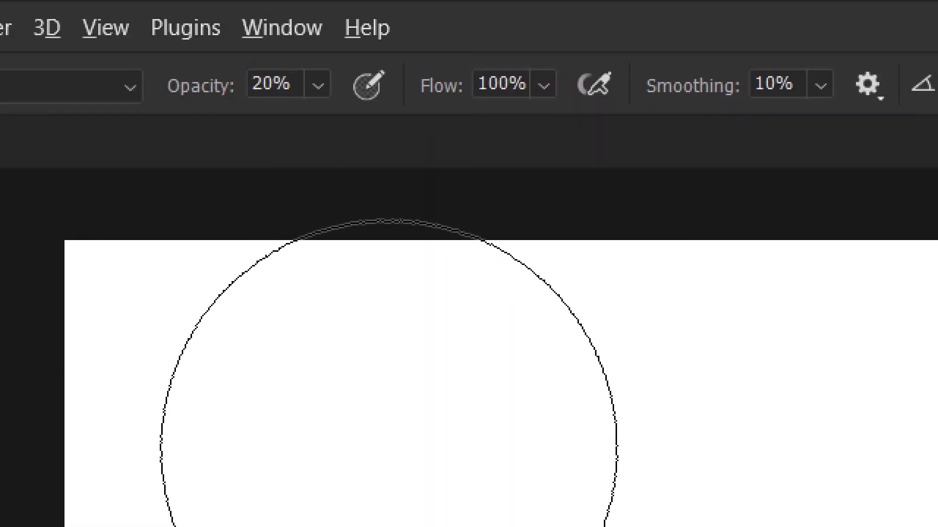
- Return brush opacity to 100%, test a black dab and undo it
{"action": "key", "text": "0"}
{"action": "key", "text": "5"}
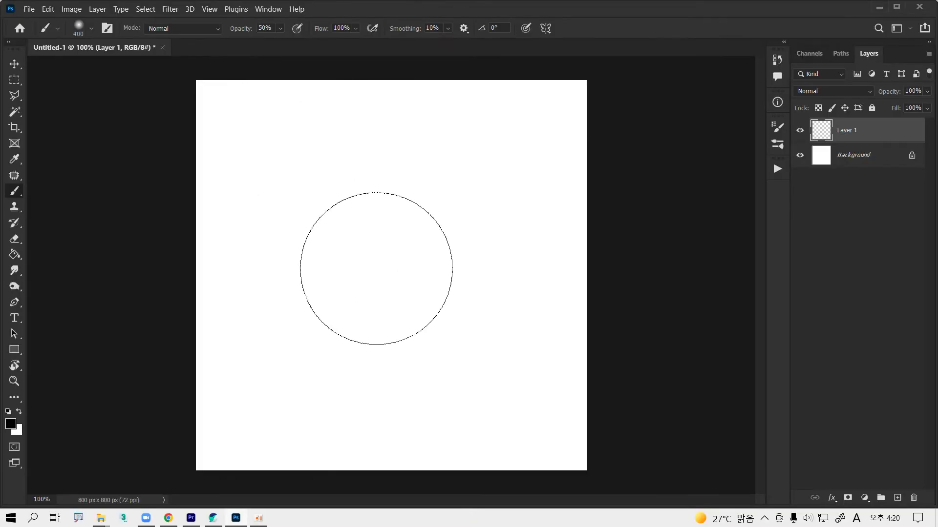
{"action": "key", "text": "0"}
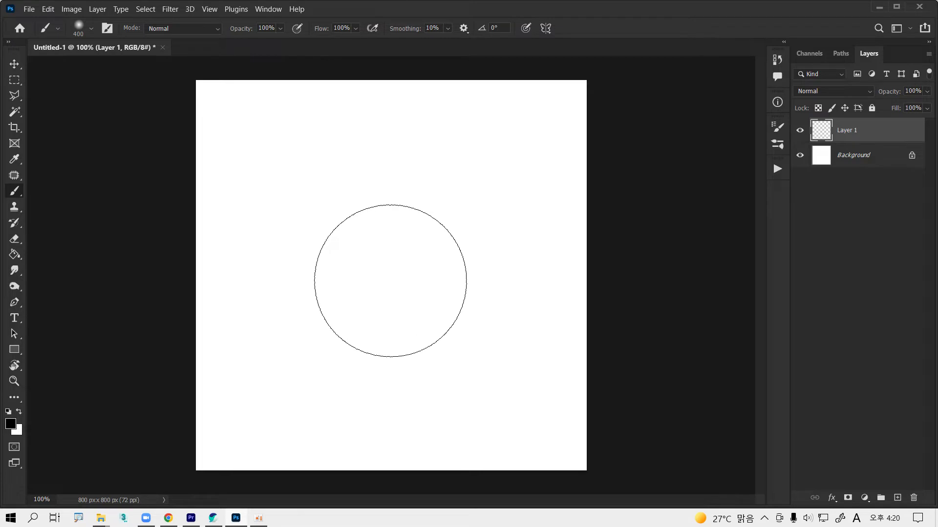
{"action": "left_click", "coordinate": [392, 273]}
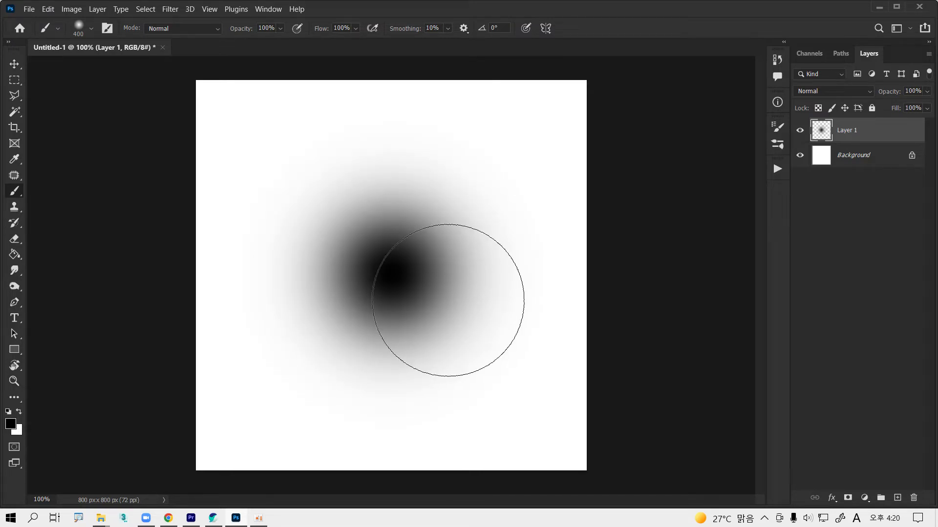
{"action": "key", "text": "ctrl+z"}
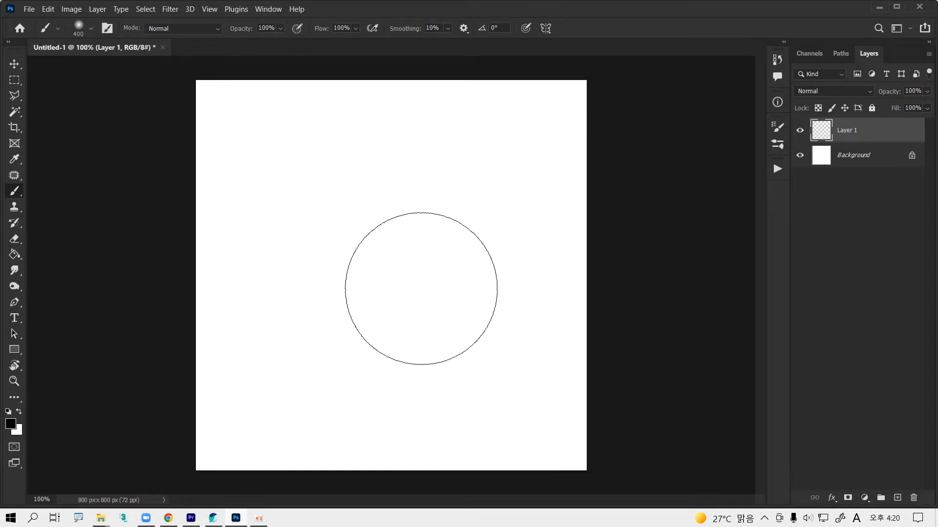
{"action": "key", "text": "F5"}
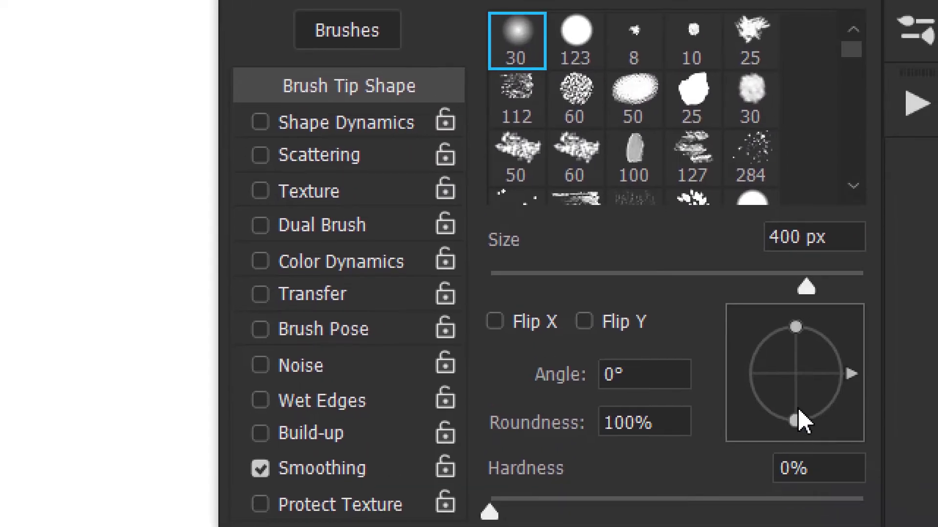
- Flatten the brush tip to 3% roundness and drag a vertical test stroke on Layer 1
{"action": "left_click_drag", "start_coordinate": [798, 422], "coordinate": [792, 381]}
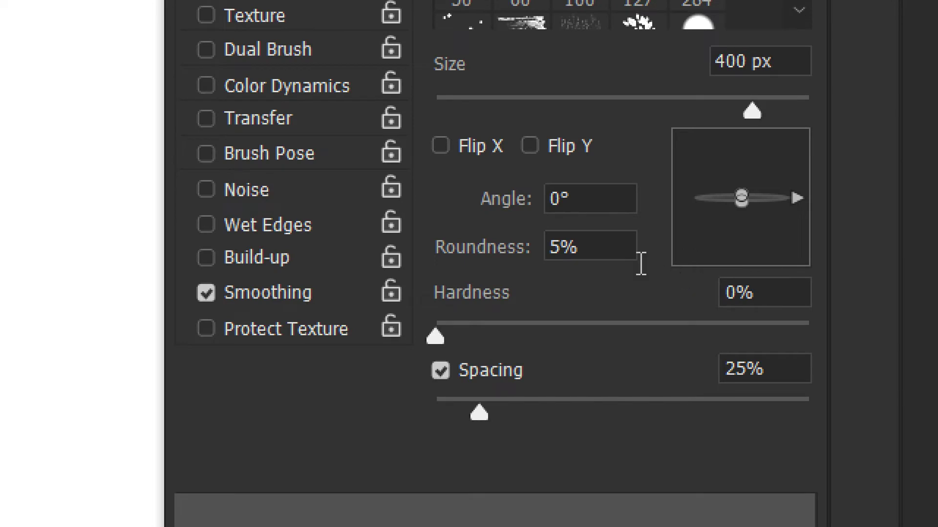
{"action": "left_click_drag", "start_coordinate": [615, 249], "coordinate": [552, 246]}
{"action": "type", "text": "3"}
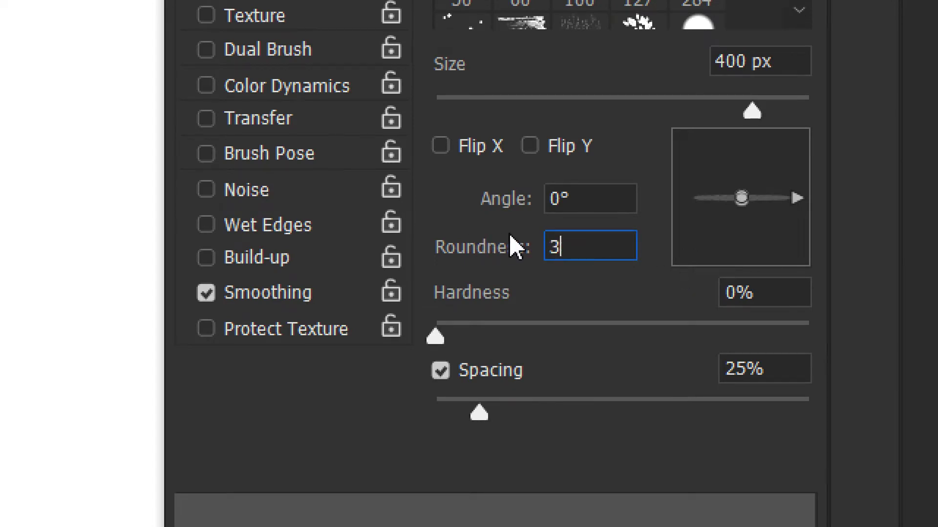
{"action": "key", "text": "Return"}
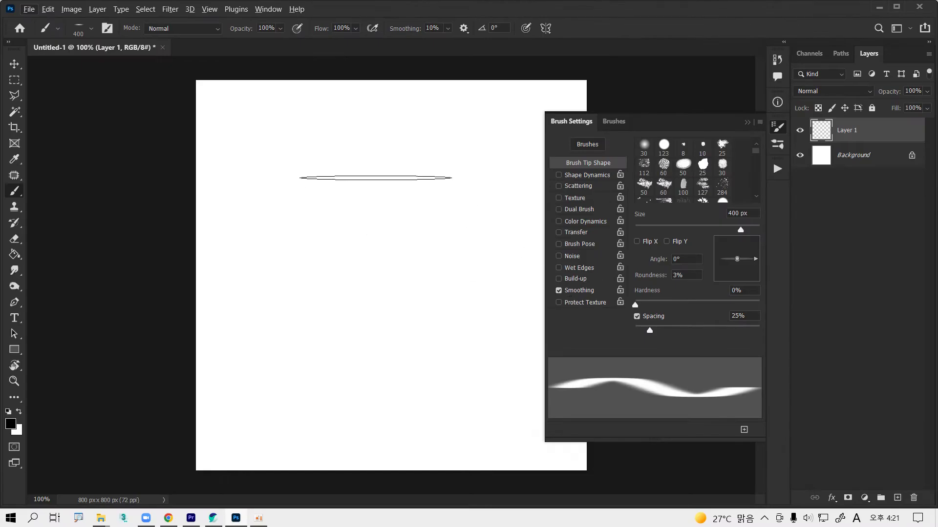
{"action": "left_click_drag", "start_coordinate": [371, 166], "coordinate": [399, 375]}
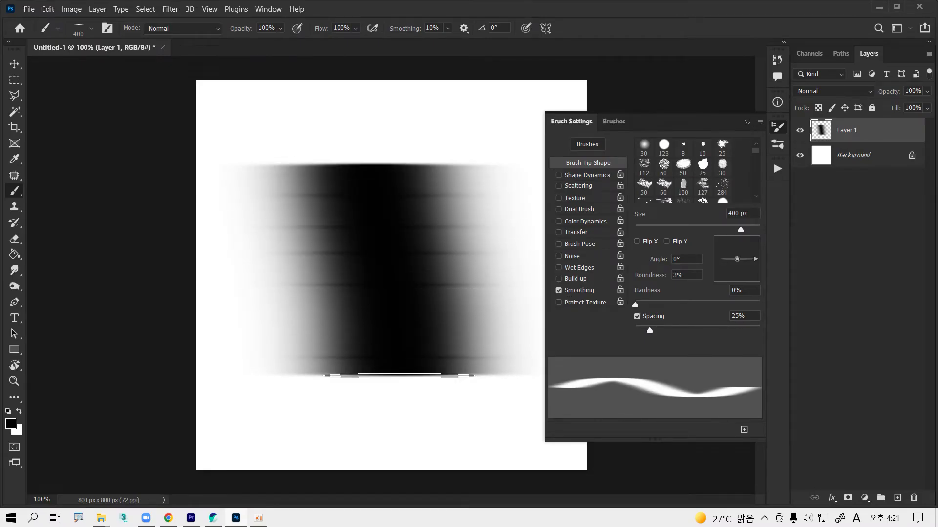
- Test painting with spacing off, then restore spacing and undo all test strokes
{"action": "key", "text": "ctrl+z"}
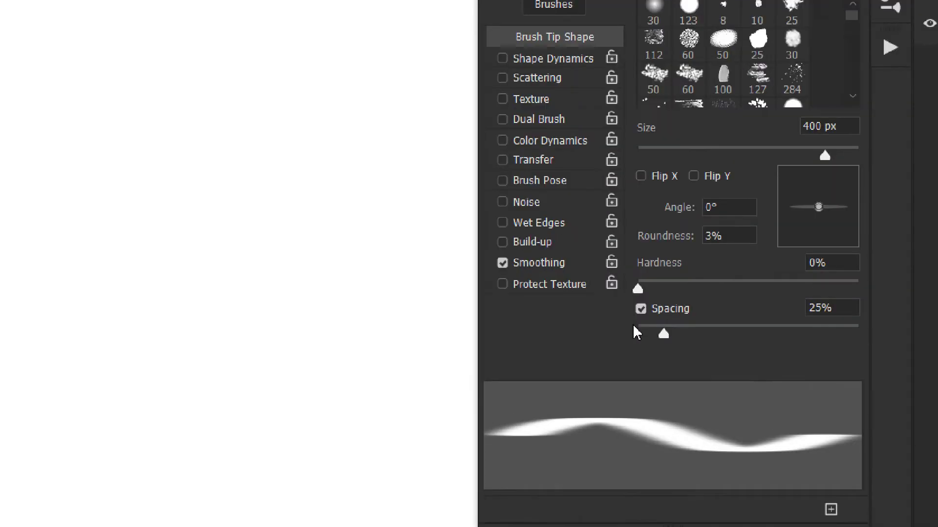
{"action": "left_click", "coordinate": [640, 309]}
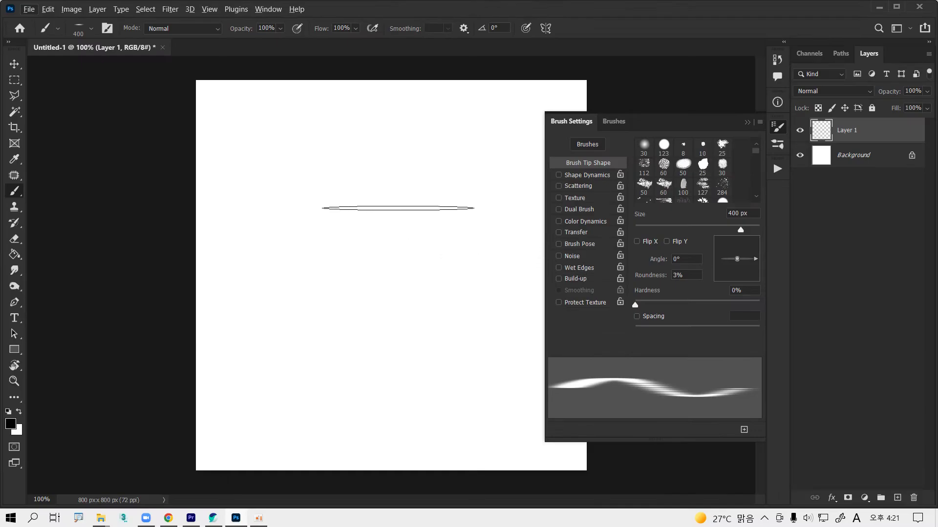
{"action": "left_click_drag", "start_coordinate": [351, 198], "coordinate": [429, 199]}
{"action": "left_click_drag", "start_coordinate": [390, 254], "coordinate": [417, 393]}
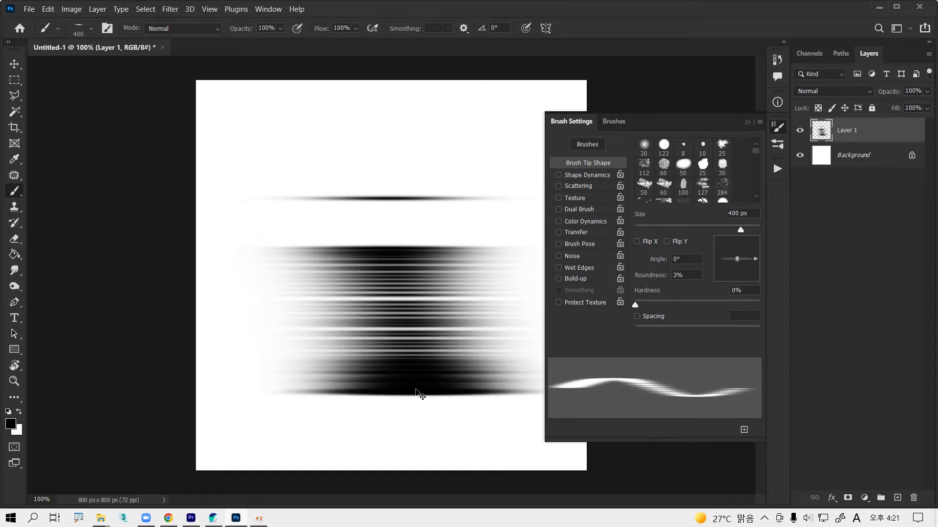
{"action": "key", "text": "ctrl+z"}
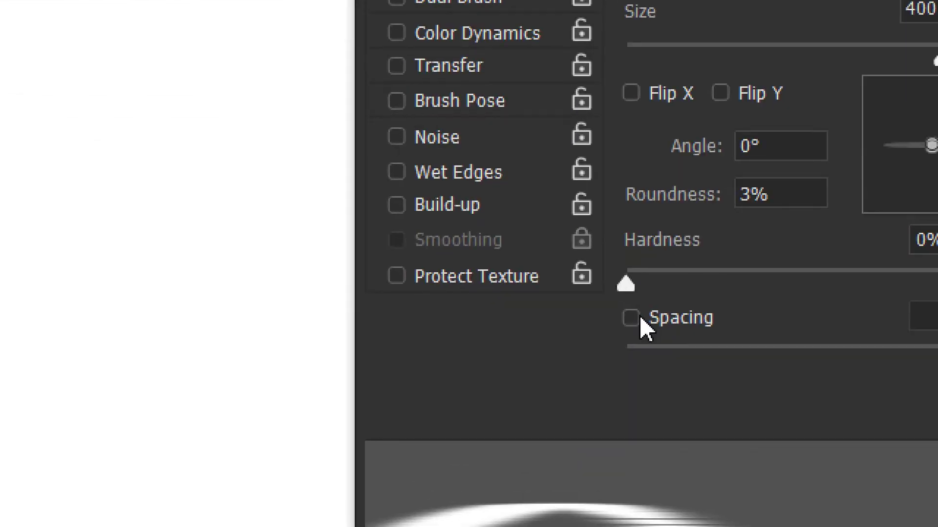
{"action": "left_click", "coordinate": [635, 319]}
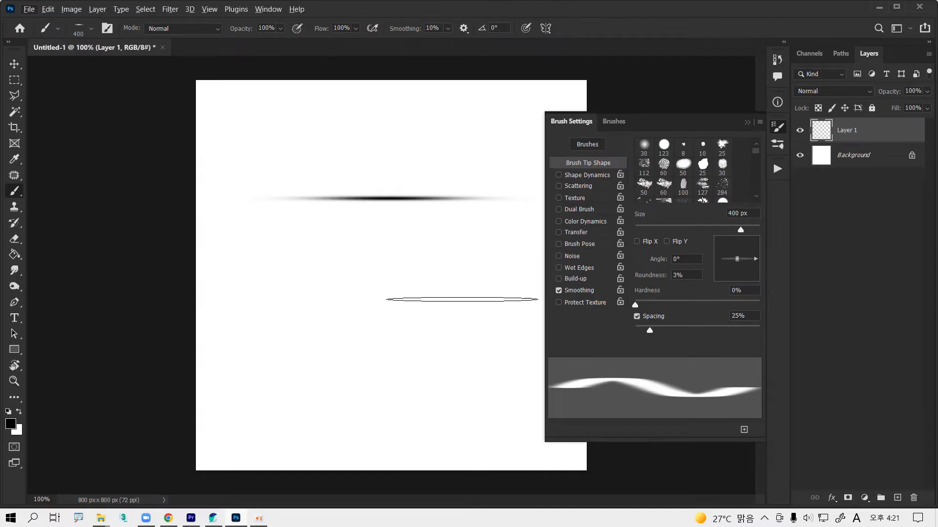
{"action": "key", "text": "ctrl+z"}
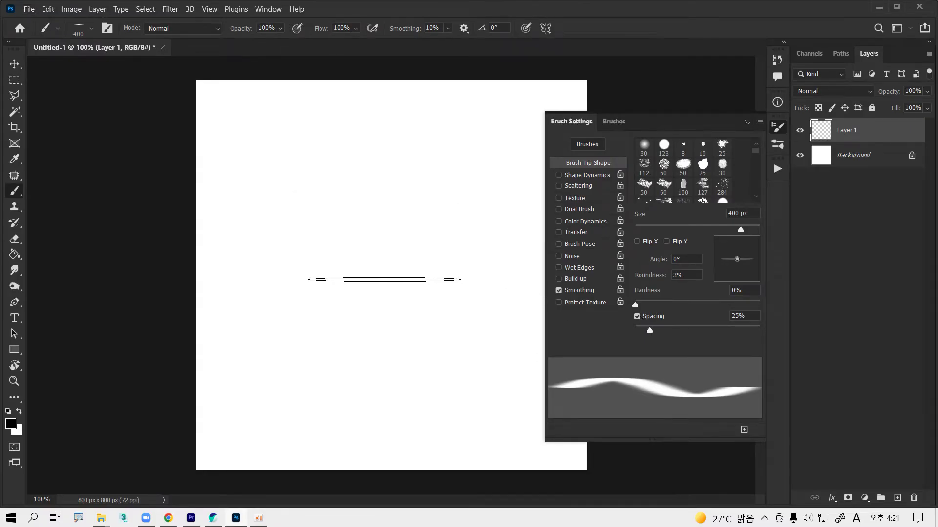
- Stamp a flat horizontal streak twice at the canvas centre with panels hidden
{"action": "key", "text": "Tab"}
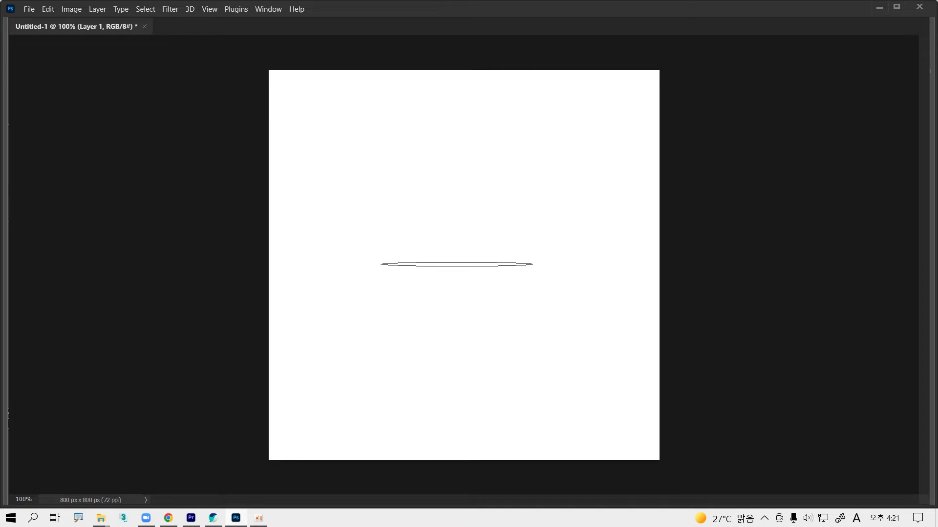
{"action": "left_click", "coordinate": [457, 264]}
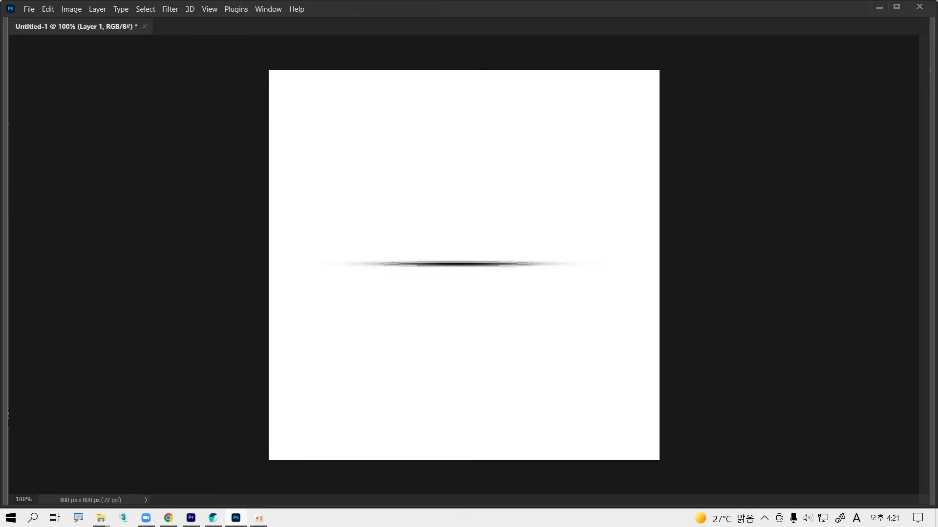
{"action": "left_click", "coordinate": [457, 264]}
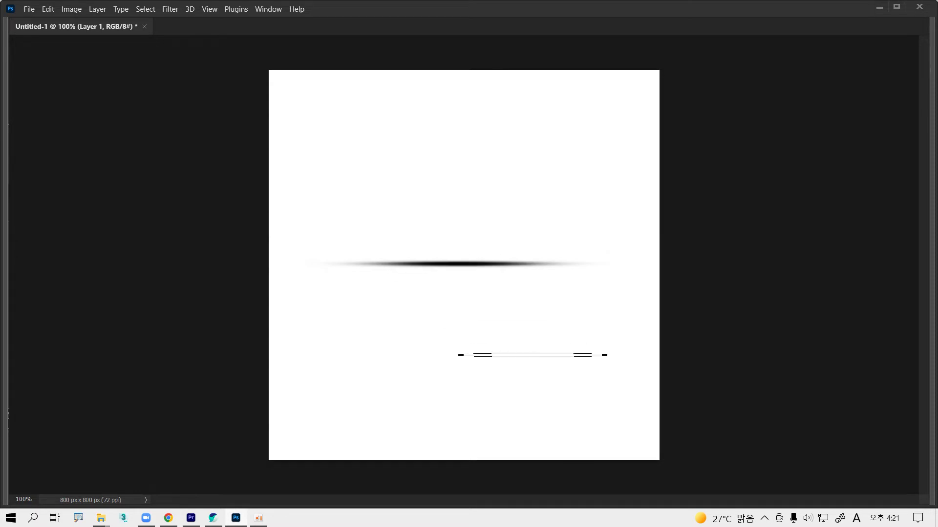
{"action": "key", "text": "Tab"}
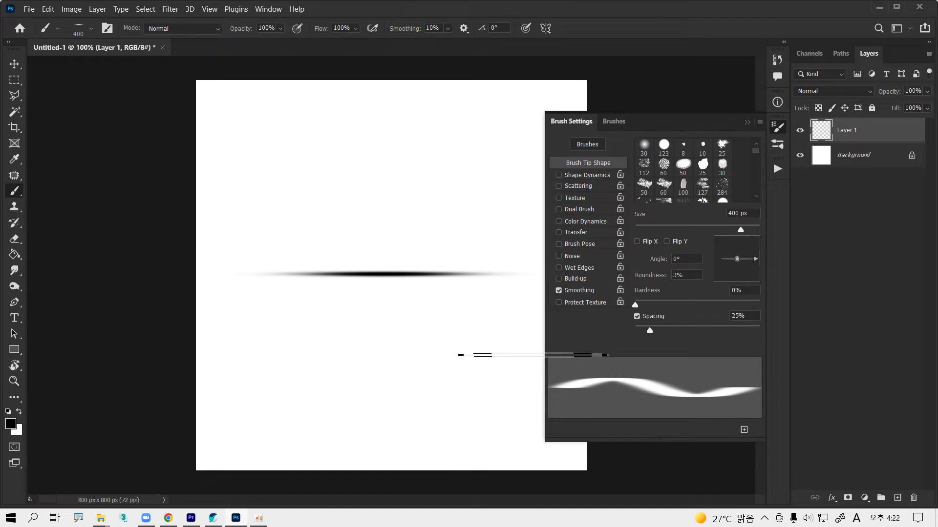
- Rotate the tip to 90°, turn spacing off, and stamp a vertical streak across the horizontal one
{"action": "key", "text": "F5"}
{"action": "key", "text": "F5"}
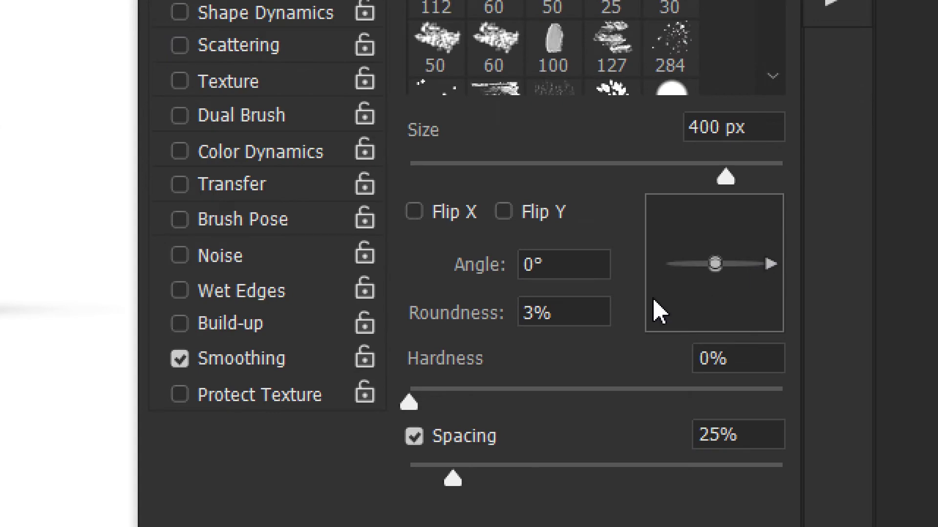
{"action": "left_click", "coordinate": [566, 266]}
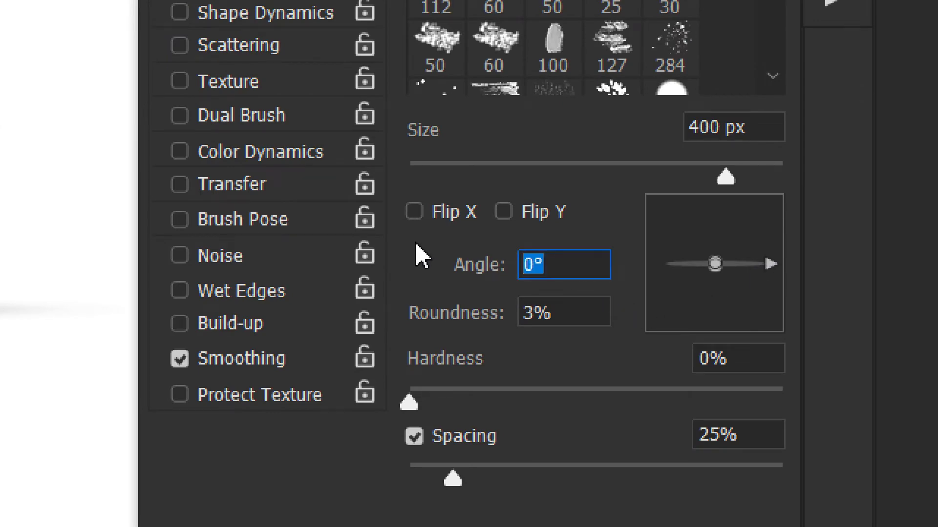
{"action": "type", "text": "90"}
{"action": "key", "text": "Return"}
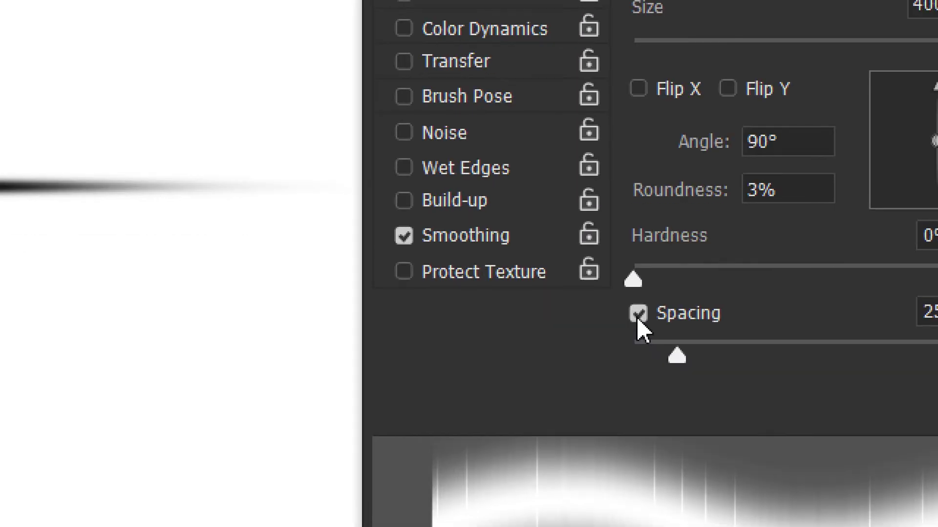
{"action": "left_click", "coordinate": [638, 314]}
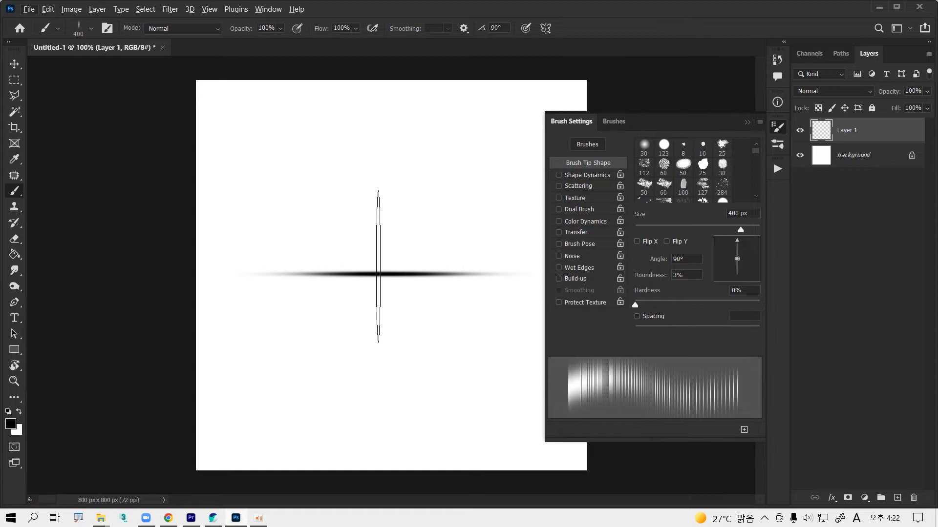
{"action": "left_click", "coordinate": [378, 266]}
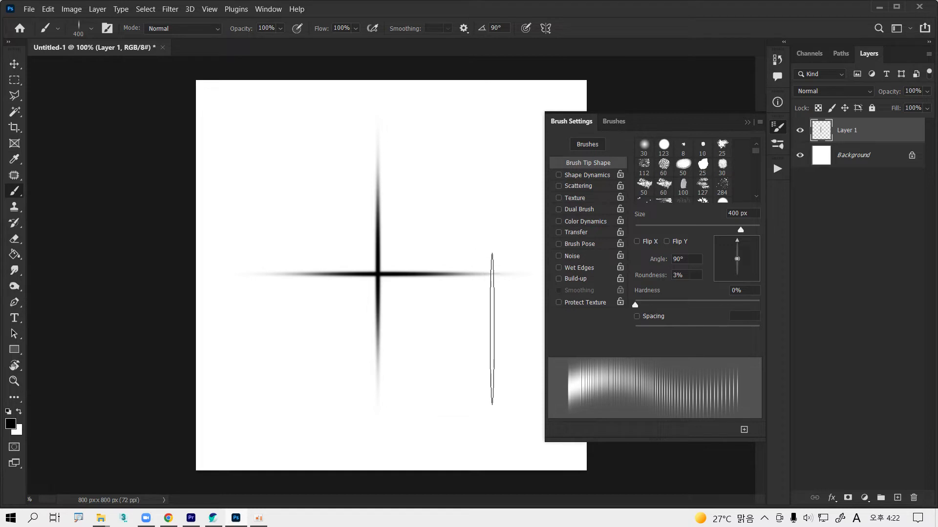
{"action": "left_click", "coordinate": [636, 317]}
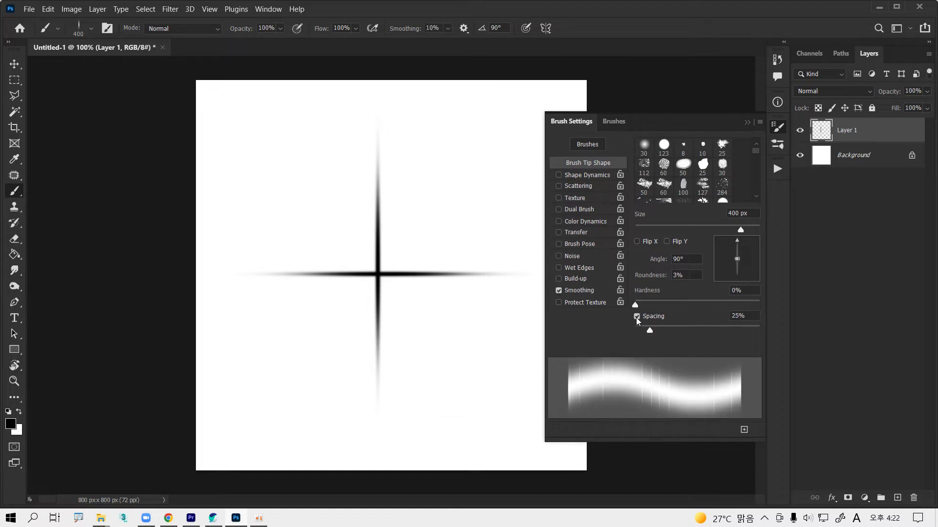
{"action": "left_click", "coordinate": [636, 316]}
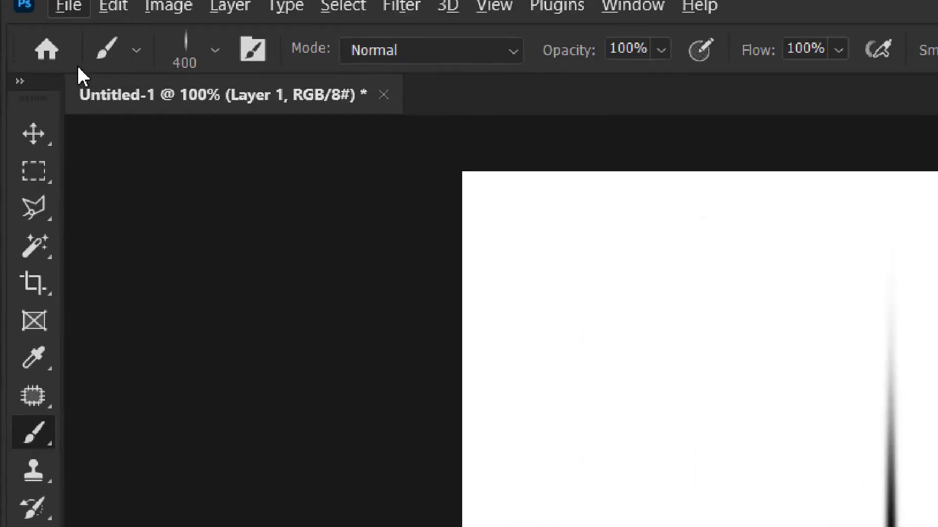
- Define the cross drawing as a new 655 px brush preset named '+'
{"action": "left_click", "coordinate": [159, 37]}
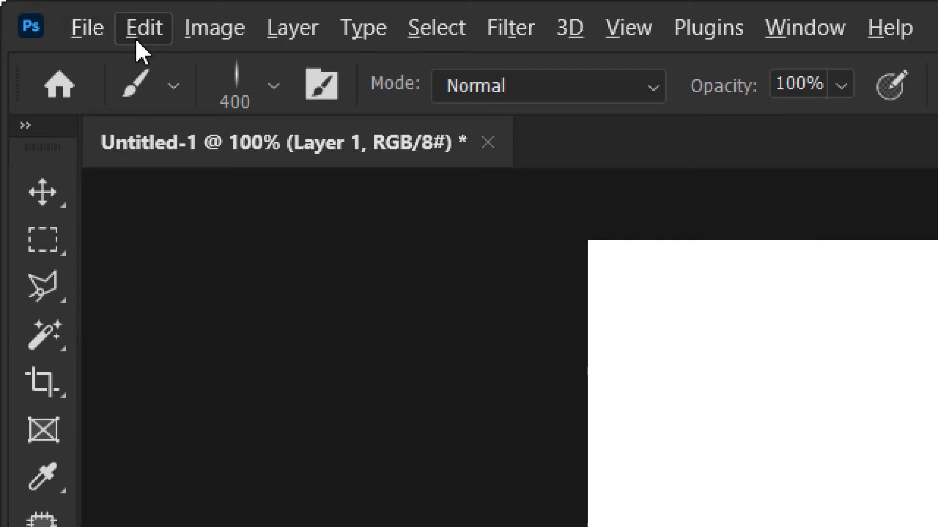
{"action": "left_click", "coordinate": [135, 39]}
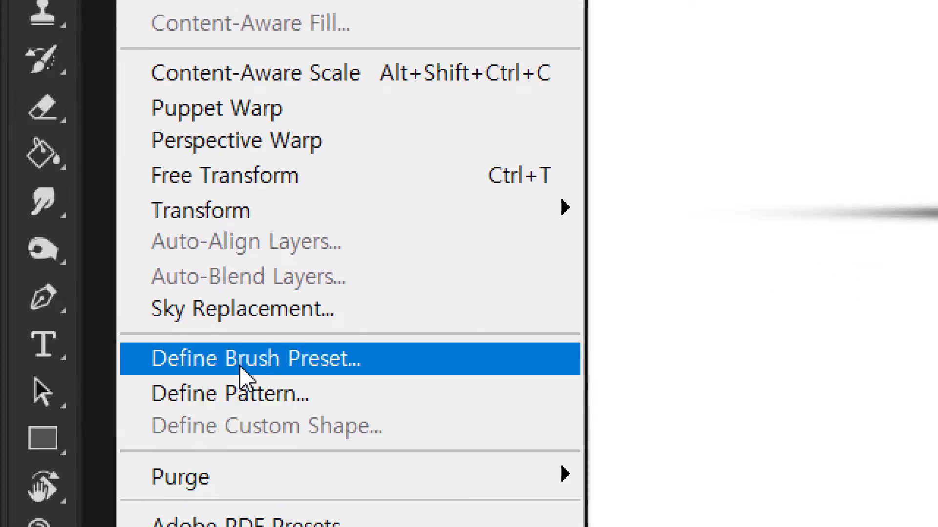
{"action": "left_click", "coordinate": [241, 377]}
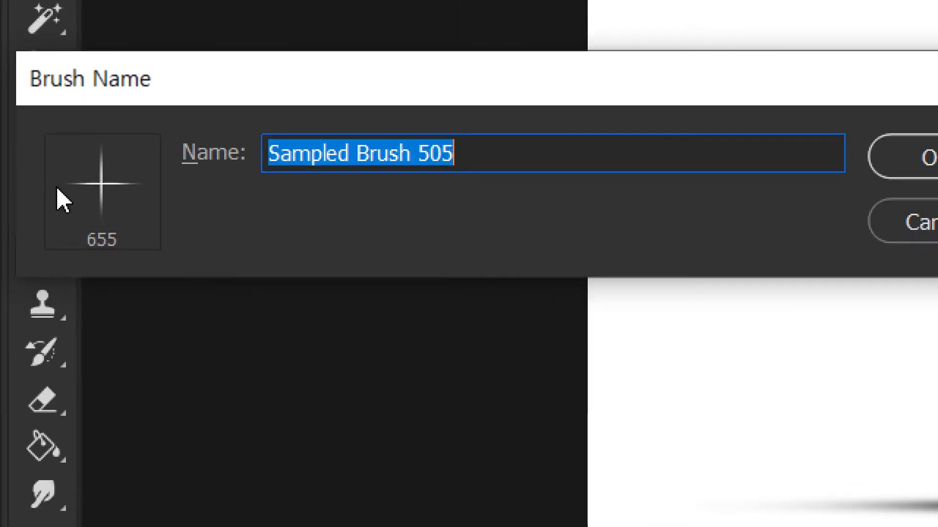
{"action": "type", "text": "tk"}
{"action": "key", "text": "BackSpace"}
{"action": "key", "text": "BackSpace"}
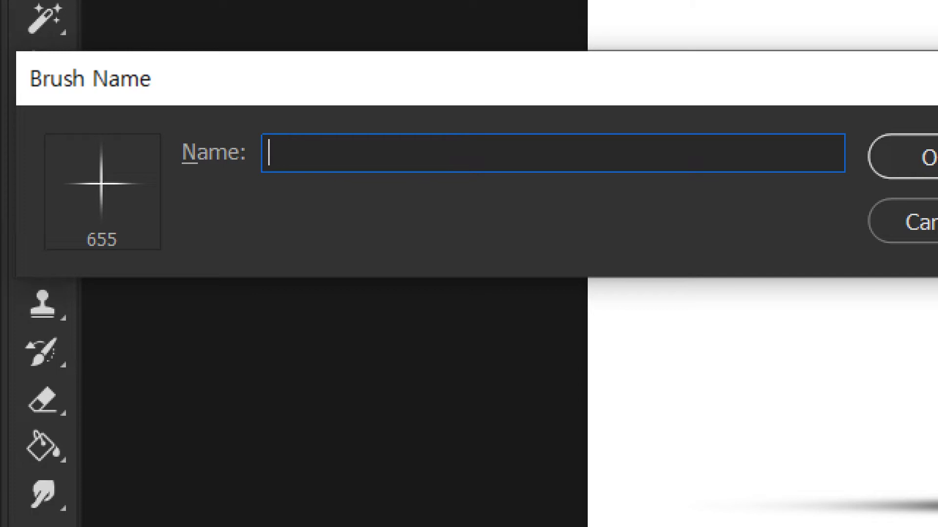
{"action": "type", "text": "+"}
{"action": "key", "text": "Return"}
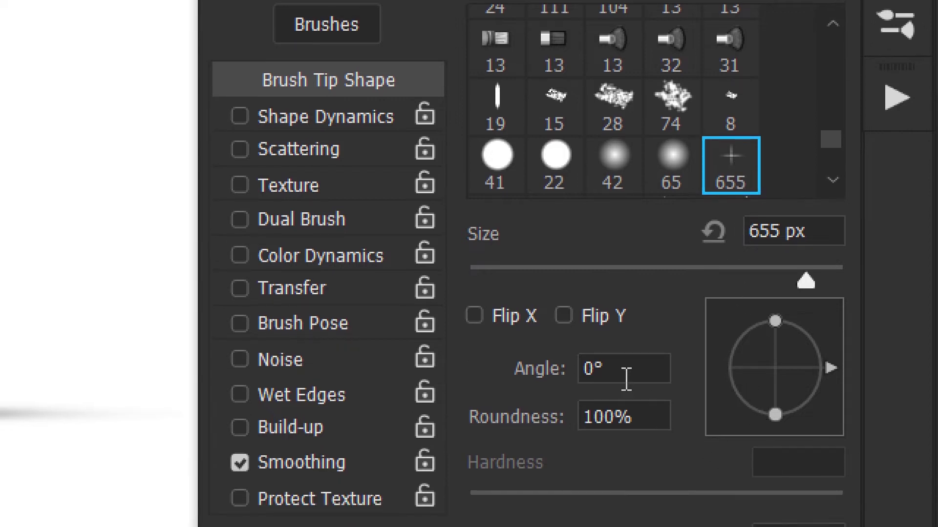
- Set the tip angle to 45°, shrink the brush to 400 px, and stamp diagonal rays over the star's centre
{"action": "left_click", "coordinate": [628, 369]}
{"action": "type", "text": "45"}
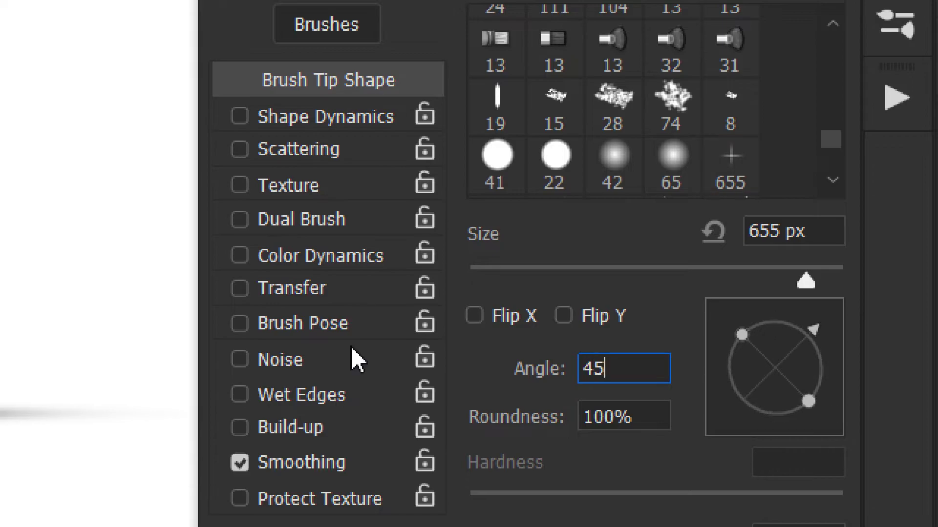
{"action": "key", "text": "Return"}
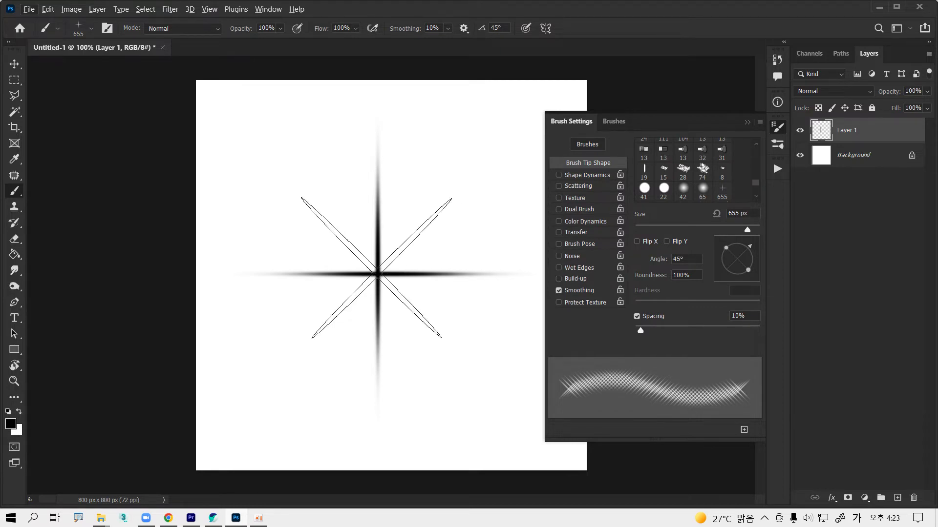
{"action": "key", "text": "bracketleft"}
{"action": "key", "text": "bracketleft"}
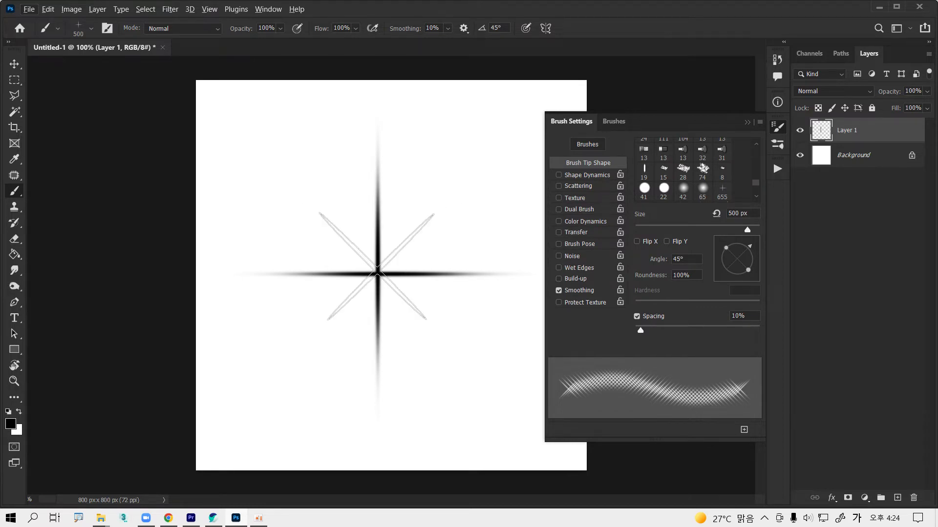
{"action": "key", "text": "bracketleft"}
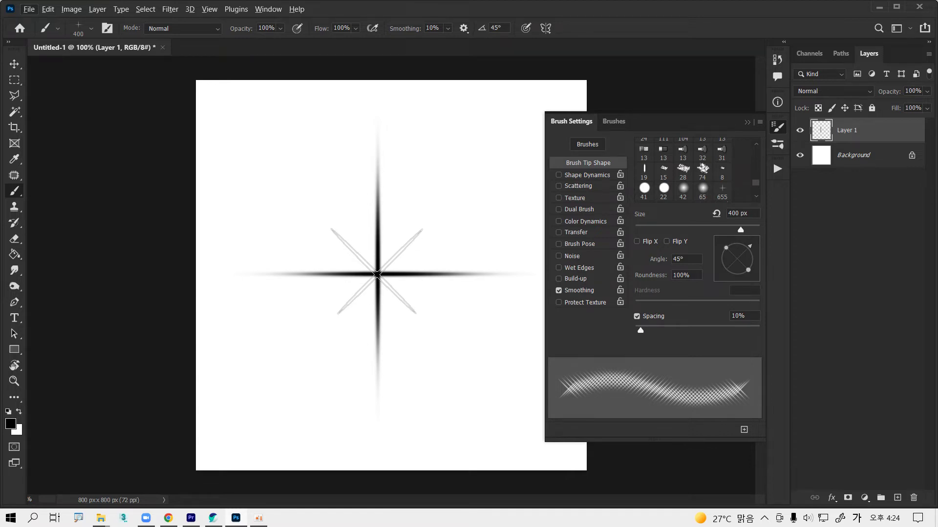
{"action": "left_click", "coordinate": [378, 274]}
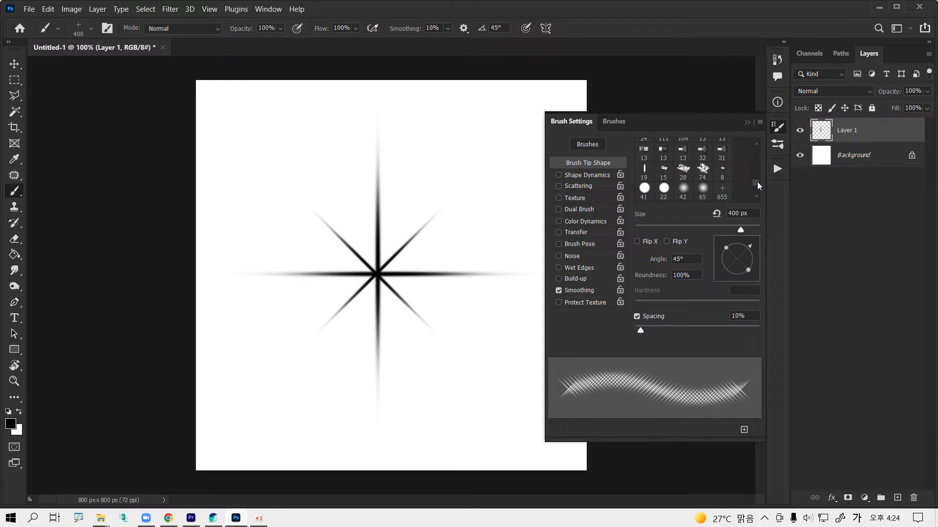
{"action": "left_click_drag", "start_coordinate": [759, 186], "coordinate": [753, 135]}
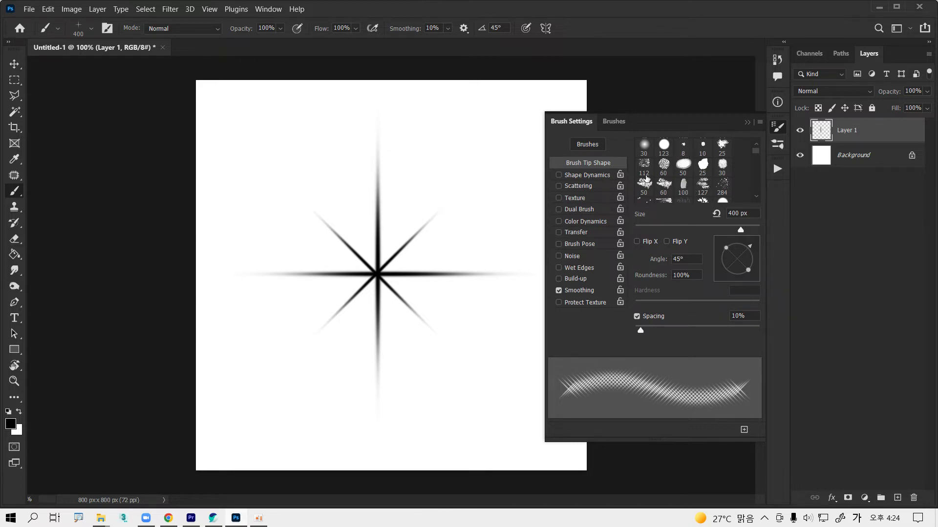
- Switch to a 100 px soft round tip and dab a dark glow twice on the star's centre
{"action": "left_click", "coordinate": [644, 149]}
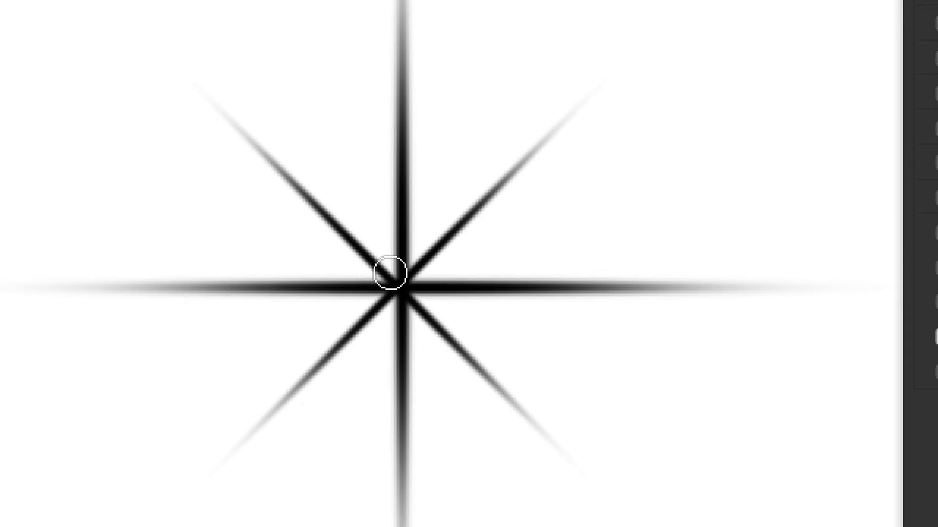
{"action": "key", "text": "bracketright"}
{"action": "key", "text": "bracketright"}
{"action": "key", "text": "bracketright"}
{"action": "key", "text": "bracketright"}
{"action": "key", "text": "bracketright"}
{"action": "key", "text": "bracketright"}
{"action": "key", "text": "bracketright"}
{"action": "key", "text": "bracketright"}
{"action": "key", "text": "bracketright"}
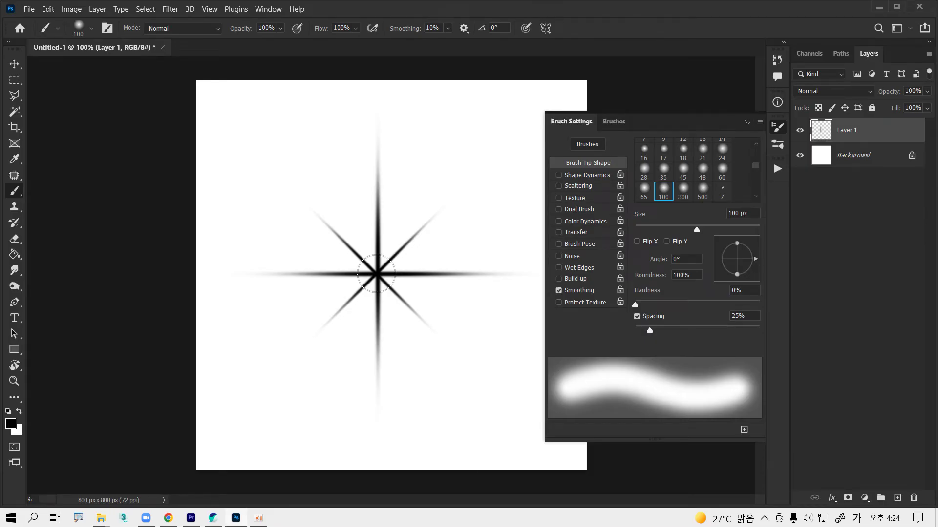
{"action": "left_click", "coordinate": [376, 274]}
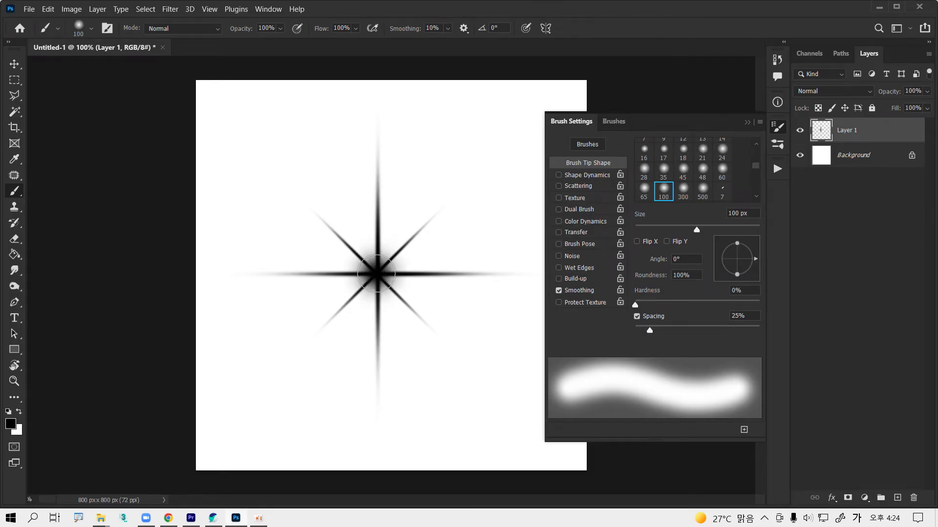
{"action": "left_click", "coordinate": [376, 274]}
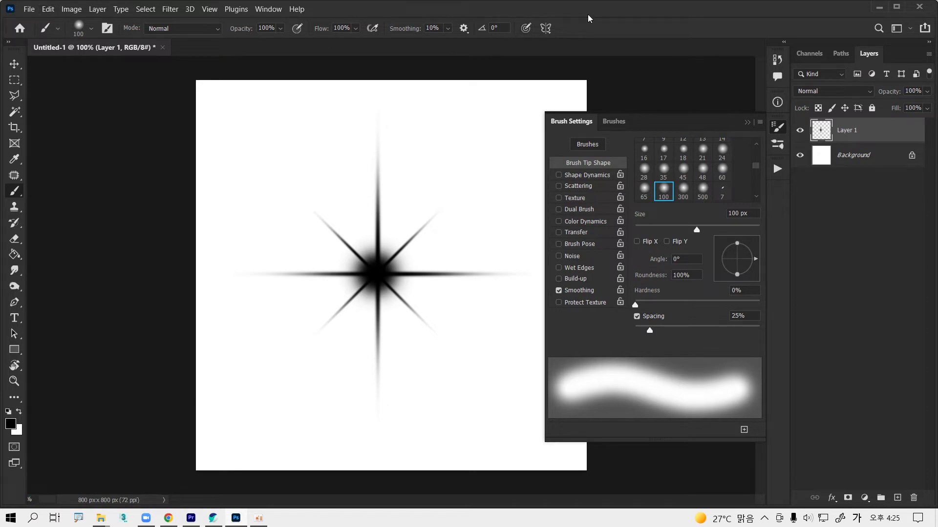
- Save the eight-pointed star drawing as a 655 px brush preset named 'Star'
{"action": "key", "text": "F5"}
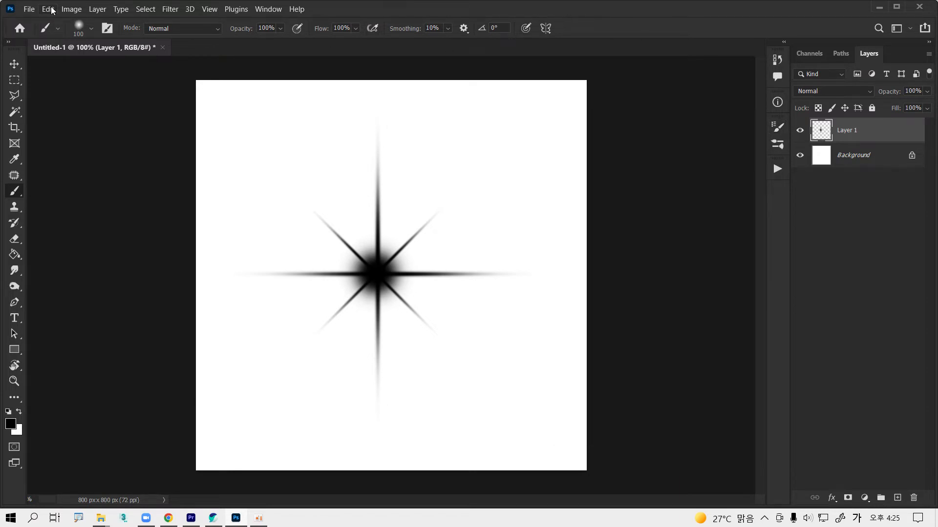
{"action": "left_click", "coordinate": [47, 9]}
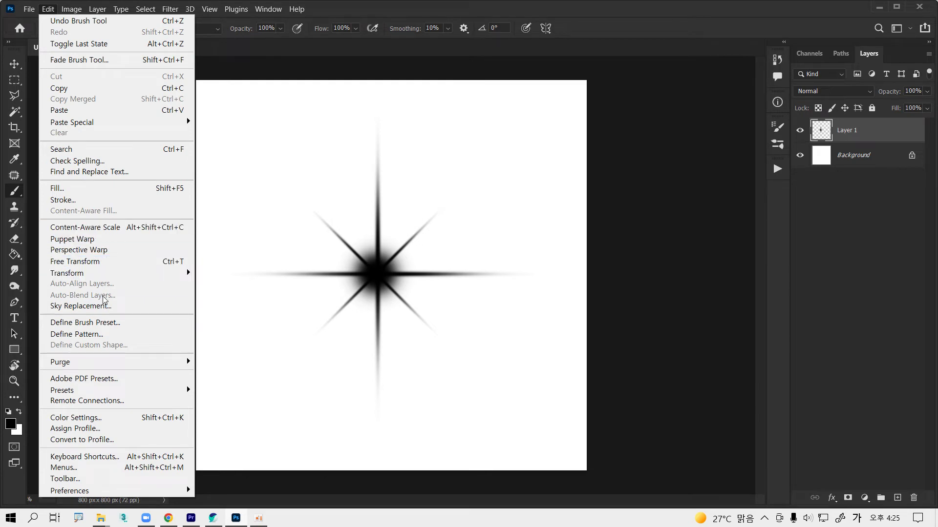
{"action": "left_click", "coordinate": [103, 323]}
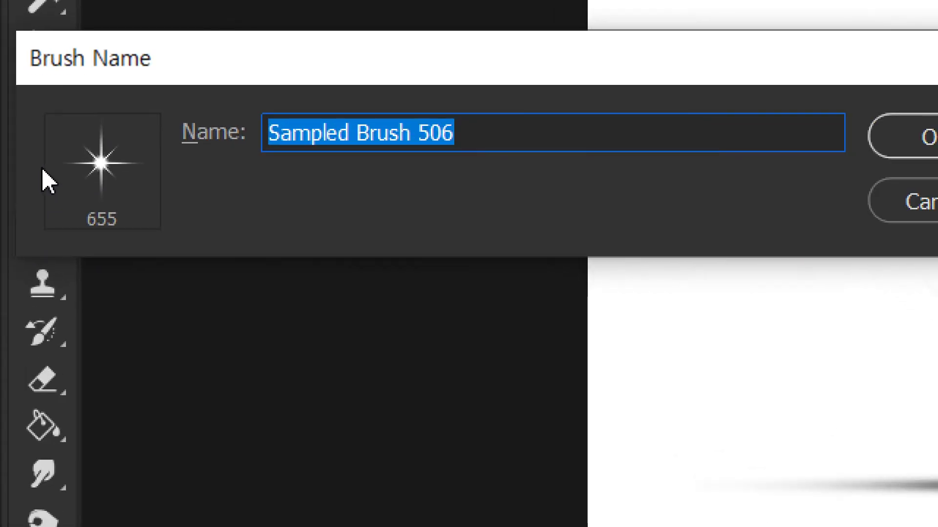
{"action": "left_click", "coordinate": [291, 132]}
{"action": "left_click_drag", "start_coordinate": [279, 134], "coordinate": [632, 132]}
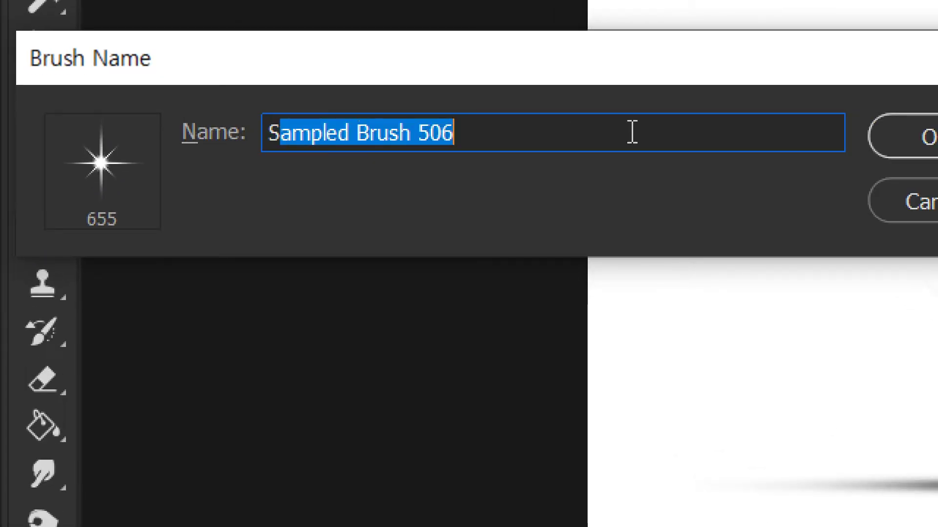
{"action": "type", "text": "ㅅㅁㄱ"}
{"action": "key", "text": "BackSpace"}
{"action": "key", "text": "BackSpace"}
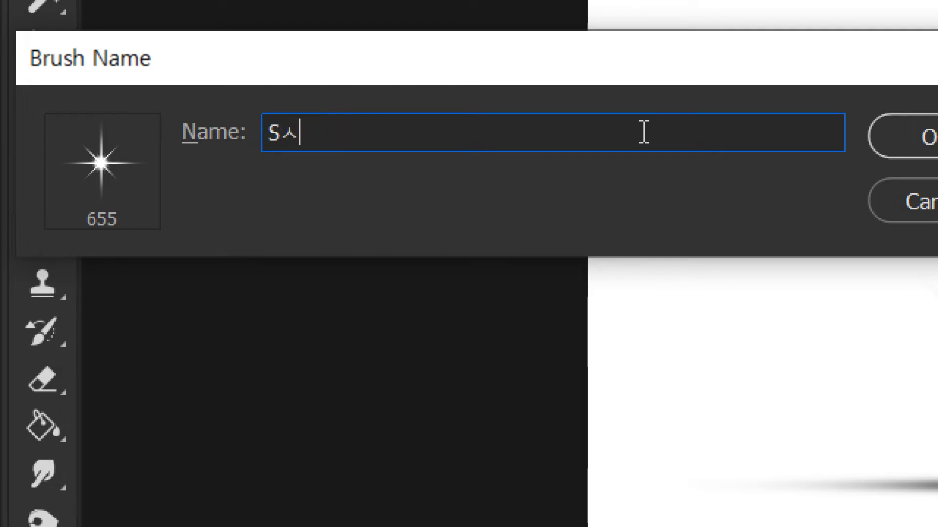
{"action": "key", "text": "BackSpace"}
{"action": "type", "text": "tar"}
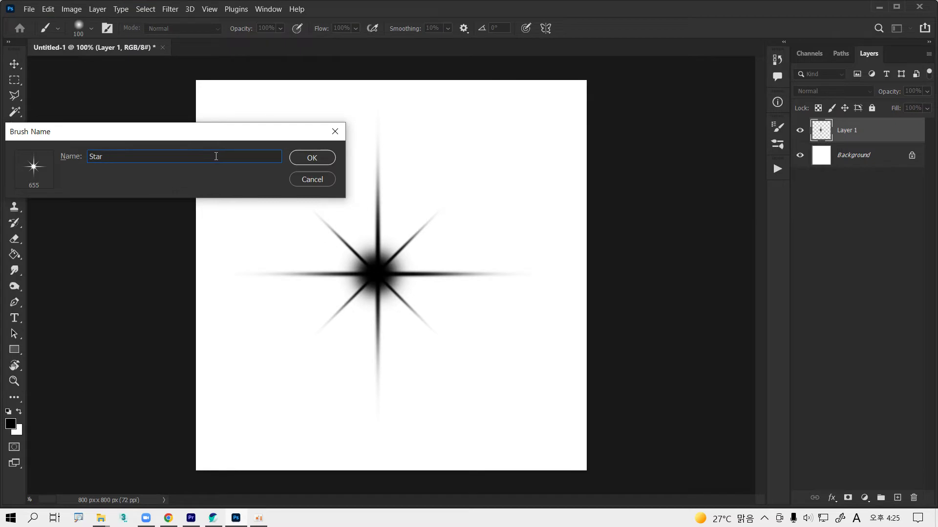
{"action": "left_click", "coordinate": [303, 157]}
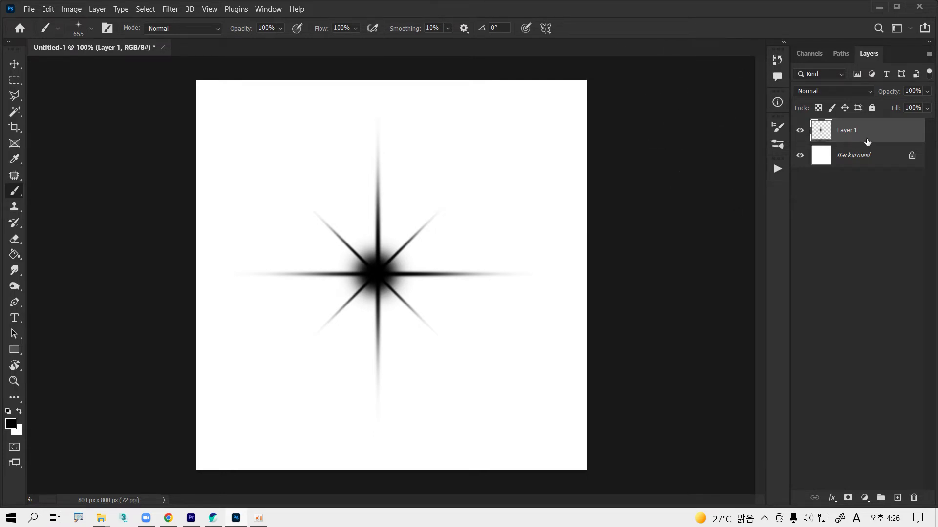
- Add an empty Layer 2 and set the foreground colour to bright blue
{"action": "left_click", "coordinate": [897, 498]}
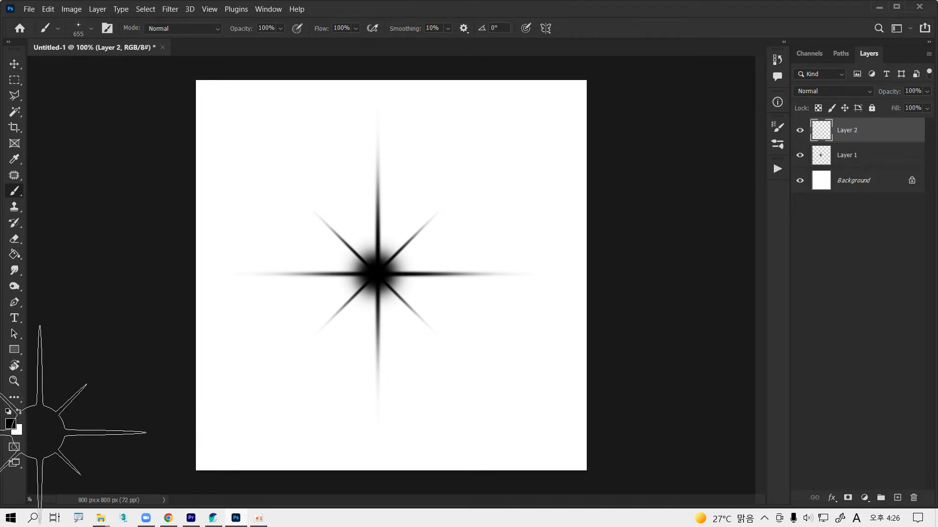
{"action": "left_click", "coordinate": [10, 422]}
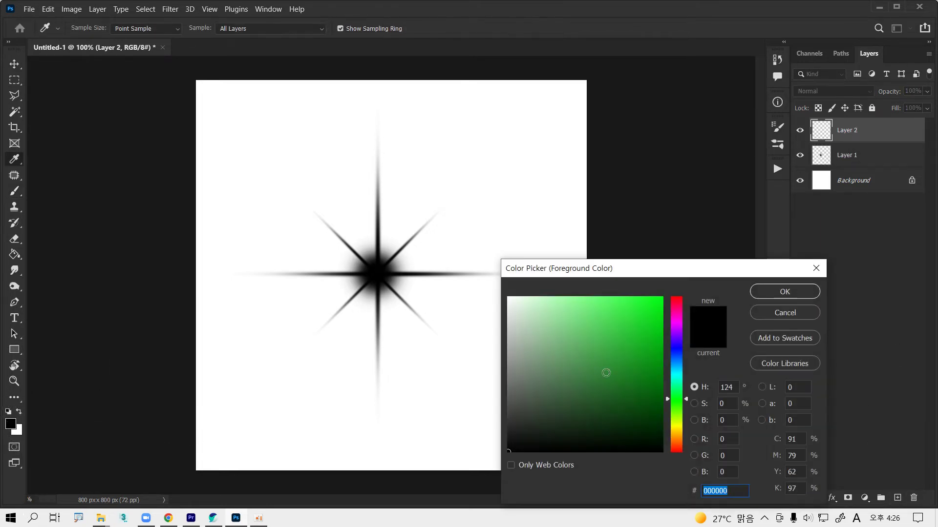
{"action": "left_click", "coordinate": [676, 360]}
{"action": "left_click", "coordinate": [649, 339]}
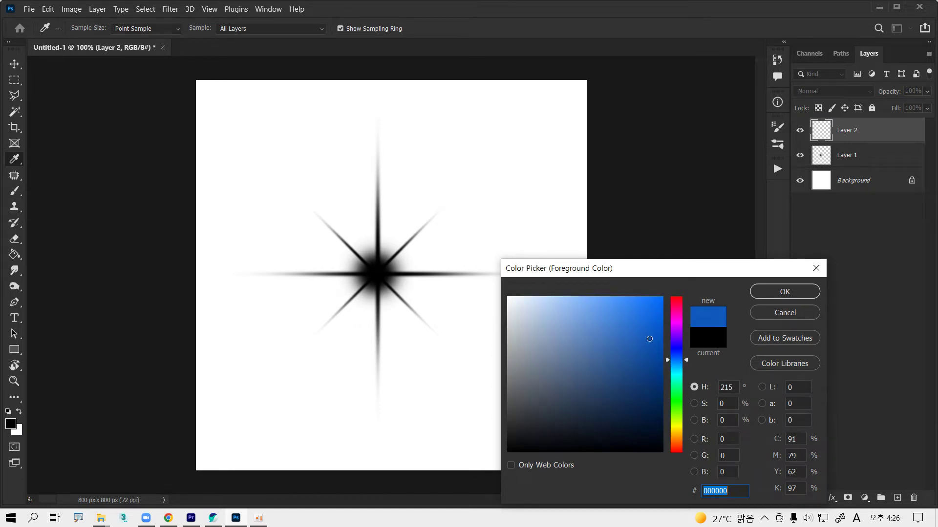
{"action": "left_click", "coordinate": [765, 294]}
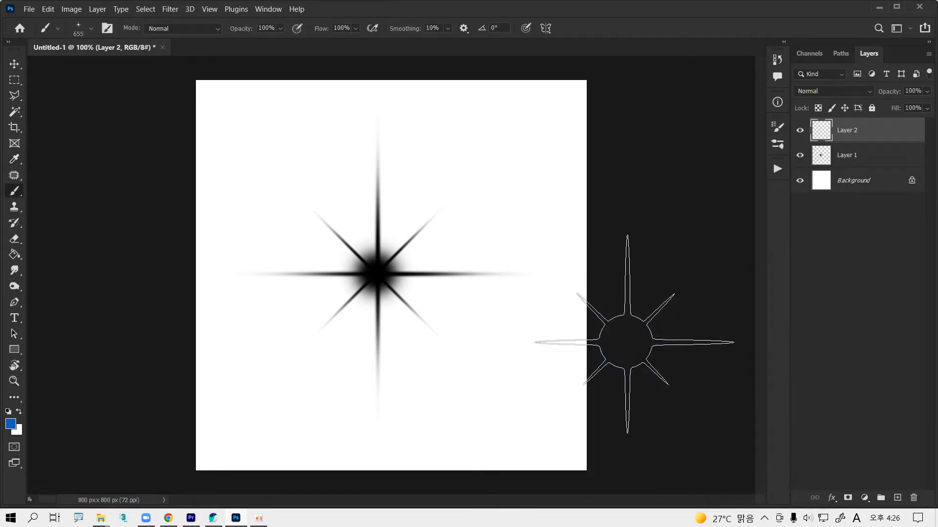
- Set the background colour to a dark navy blue
{"action": "left_click", "coordinate": [13, 433]}
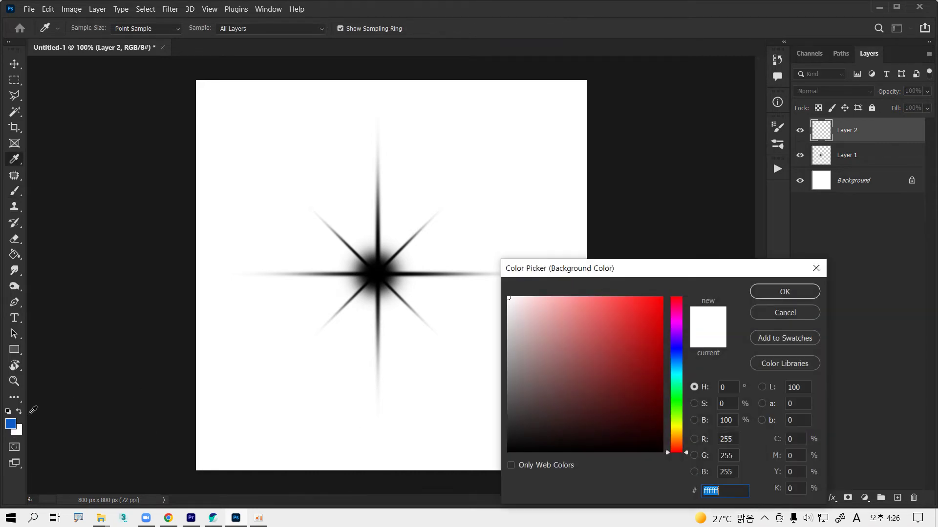
{"action": "left_click", "coordinate": [11, 423]}
{"action": "left_click", "coordinate": [652, 413]}
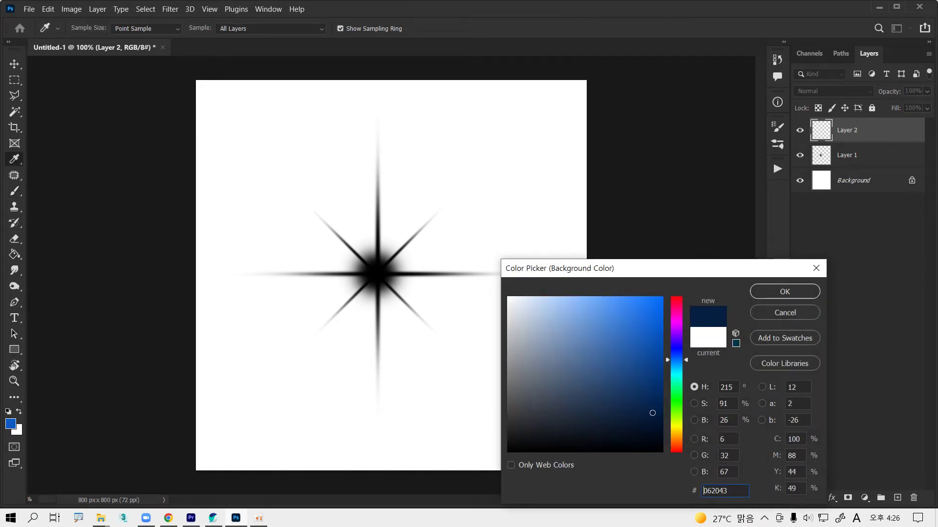
{"action": "left_click", "coordinate": [784, 292]}
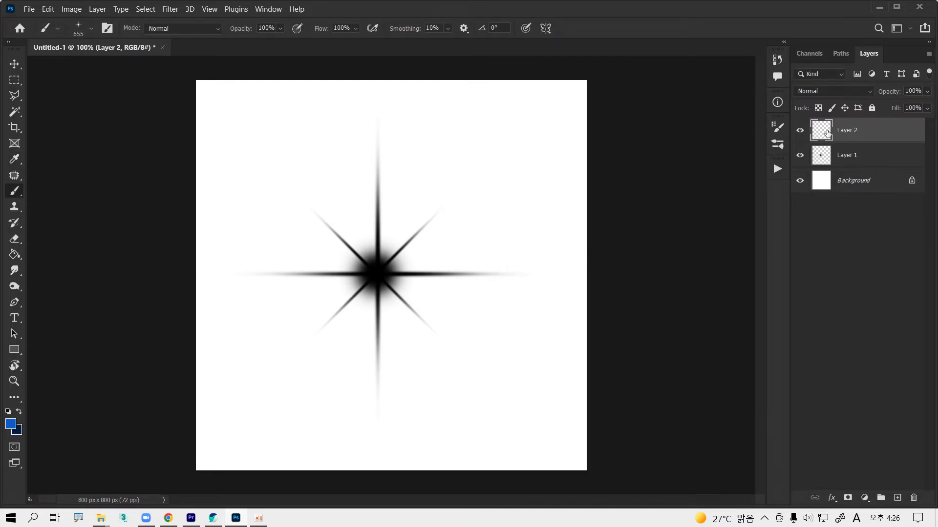
- Fill Layer 2 with the blue Basics gradient bottom-to-top, then add an empty Layer 3
{"action": "left_click", "coordinate": [16, 256]}
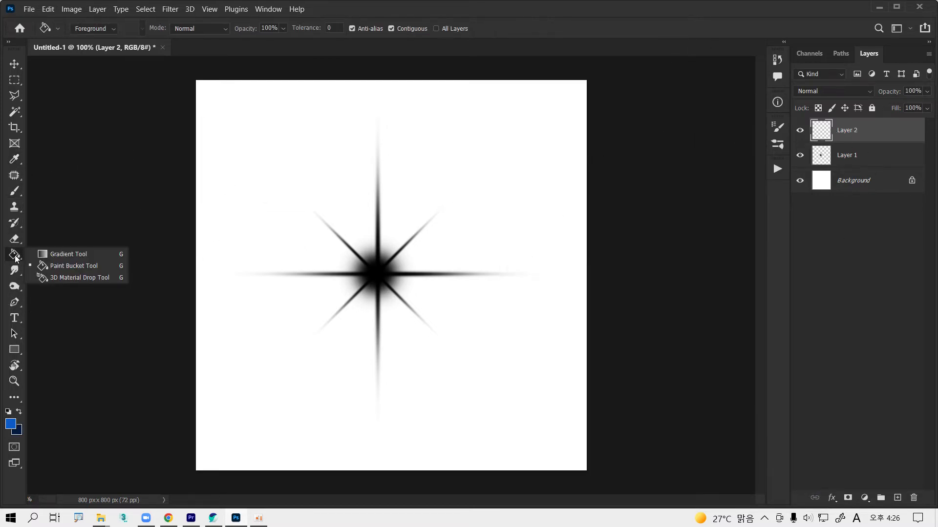
{"action": "left_click", "coordinate": [66, 254]}
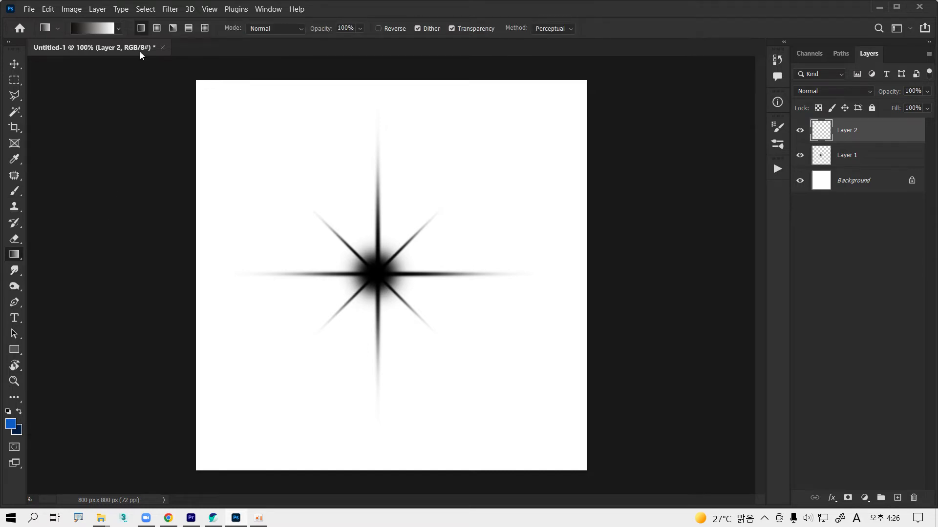
{"action": "left_click", "coordinate": [118, 29]}
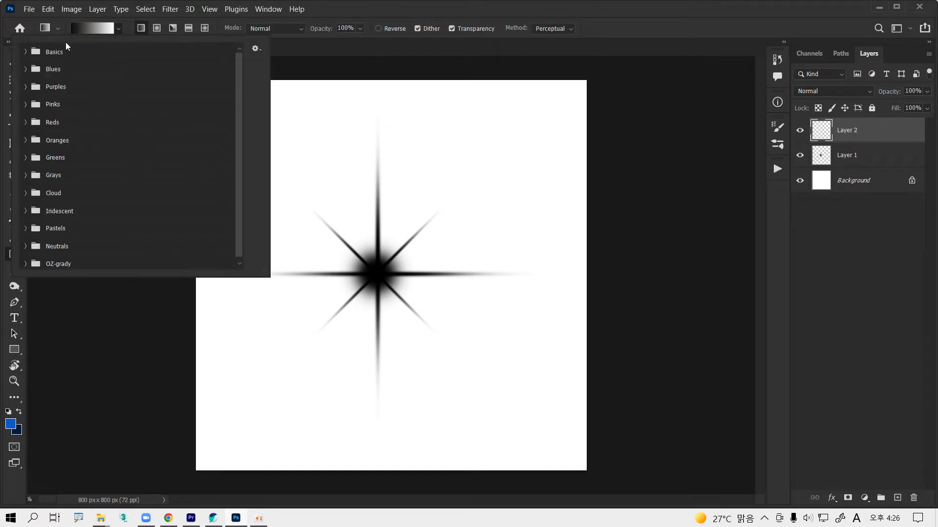
{"action": "left_click", "coordinate": [25, 52]}
{"action": "left_click", "coordinate": [43, 68]}
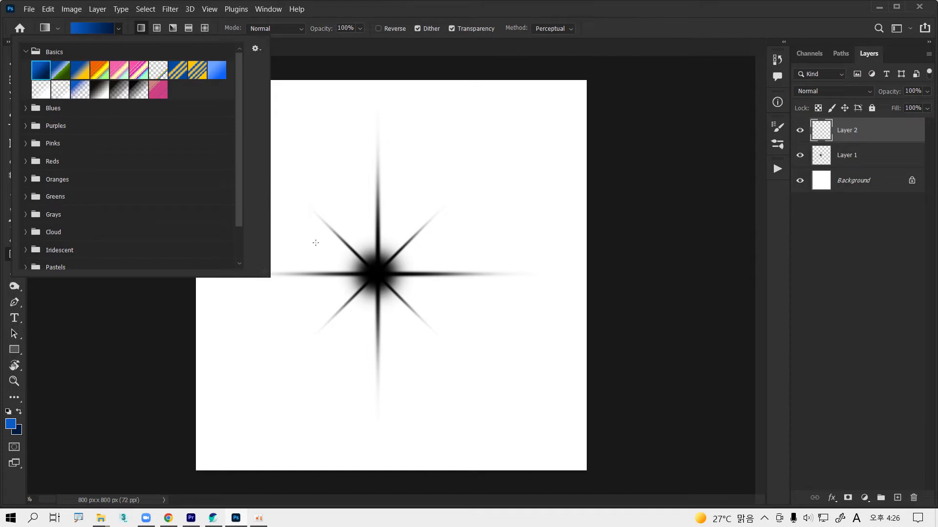
{"action": "left_click_drag", "start_coordinate": [422, 446], "coordinate": [420, 120]}
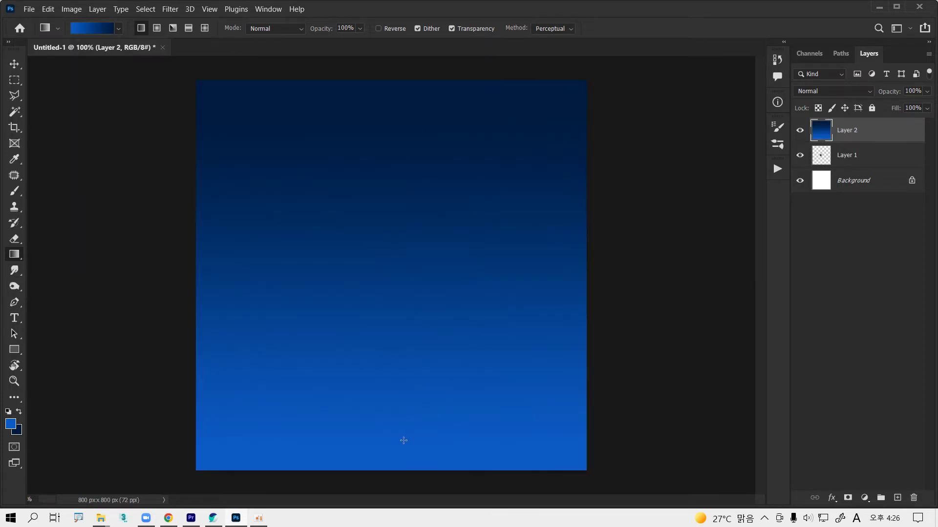
{"action": "left_click_drag", "start_coordinate": [402, 446], "coordinate": [396, 193]}
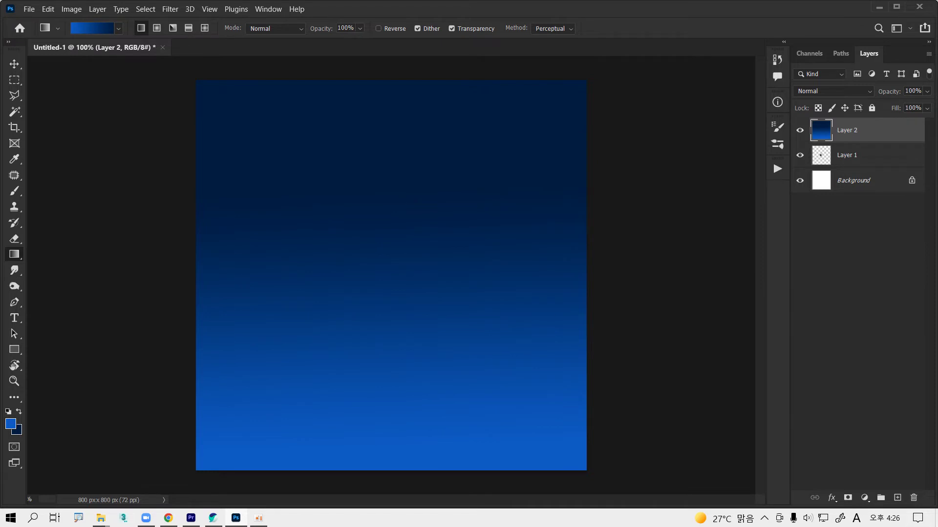
{"action": "left_click", "coordinate": [898, 497]}
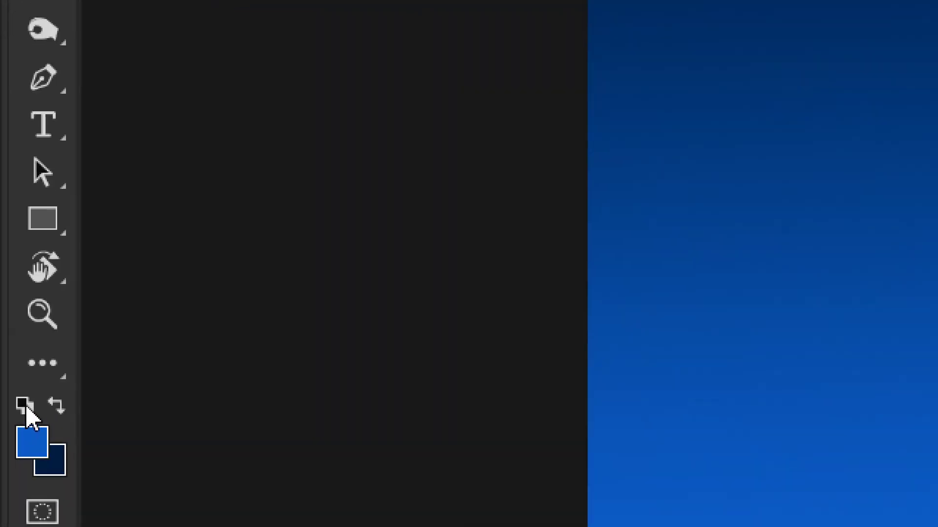
- Make white the foreground colour and select the star brush at a smaller size
{"action": "left_click", "coordinate": [24, 406]}
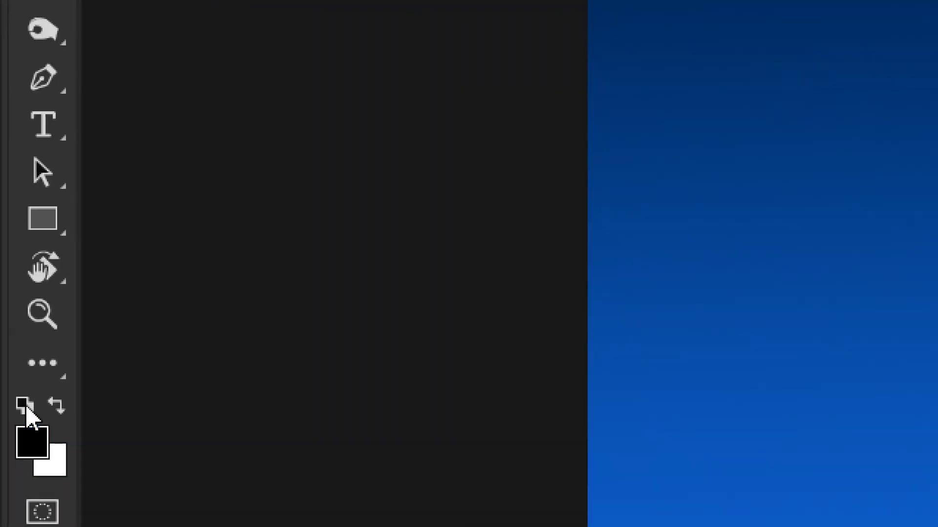
{"action": "left_click", "coordinate": [57, 405]}
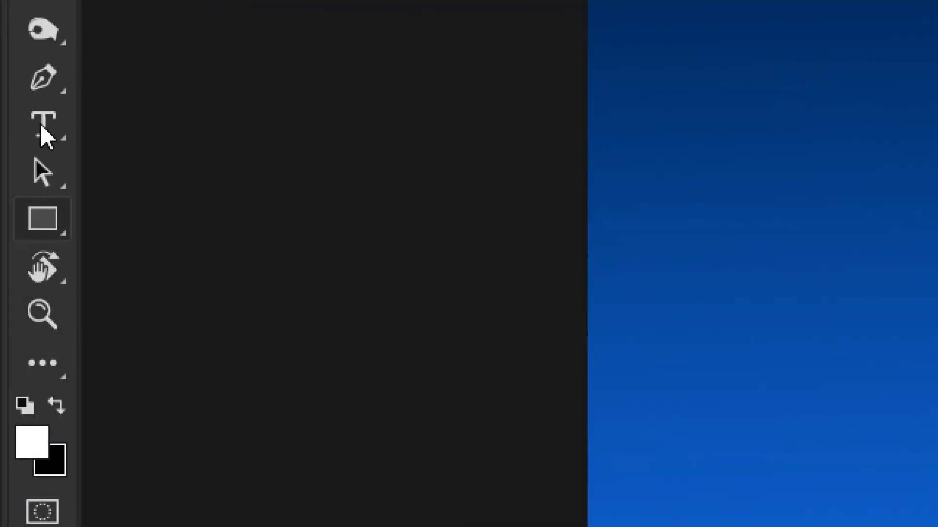
{"action": "left_click", "coordinate": [42, 151]}
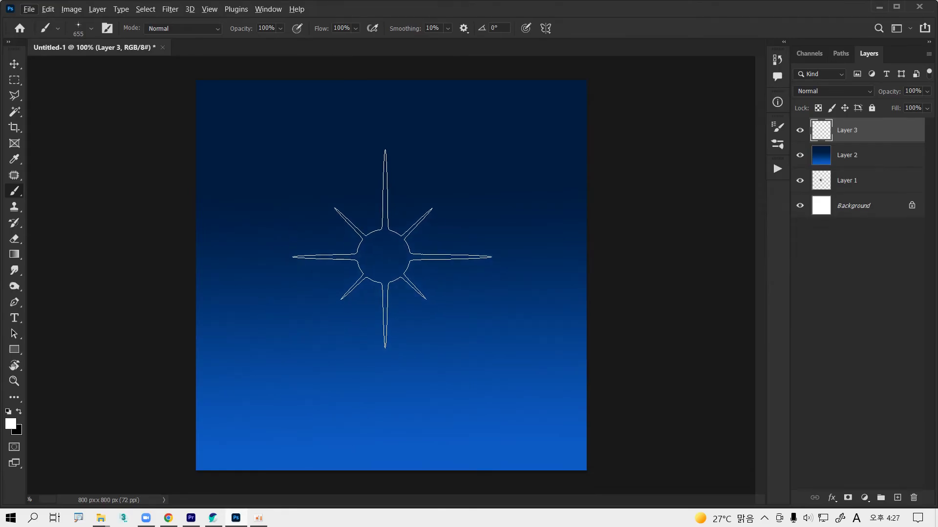
{"action": "key", "text": "bracketleft"}
{"action": "key", "text": "bracketleft"}
{"action": "key", "text": "bracketleft"}
{"action": "key", "text": "bracketleft"}
{"action": "key", "text": "bracketleft"}
{"action": "key", "text": "bracketleft"}
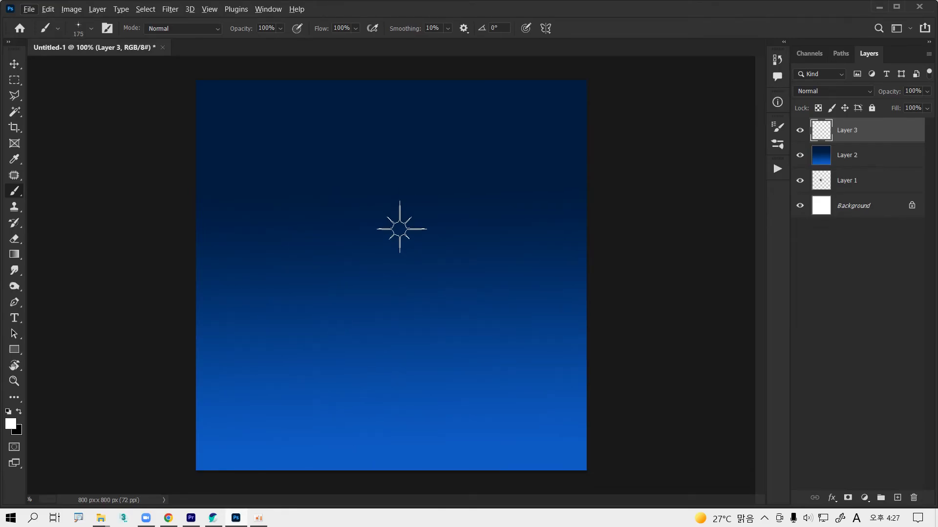
{"action": "key", "text": "bracketleft"}
- Stamp five white star sparkles of varying sizes across the sky on Layer 3
{"action": "left_click", "coordinate": [404, 184]}
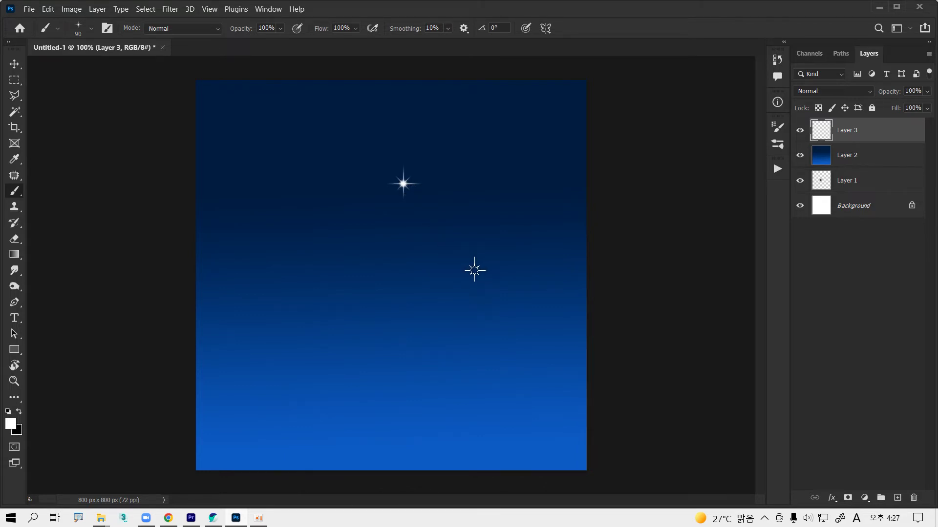
{"action": "key", "text": "bracketleft"}
{"action": "key", "text": "bracketleft"}
{"action": "left_click", "coordinate": [484, 274]}
{"action": "left_click", "coordinate": [333, 267]}
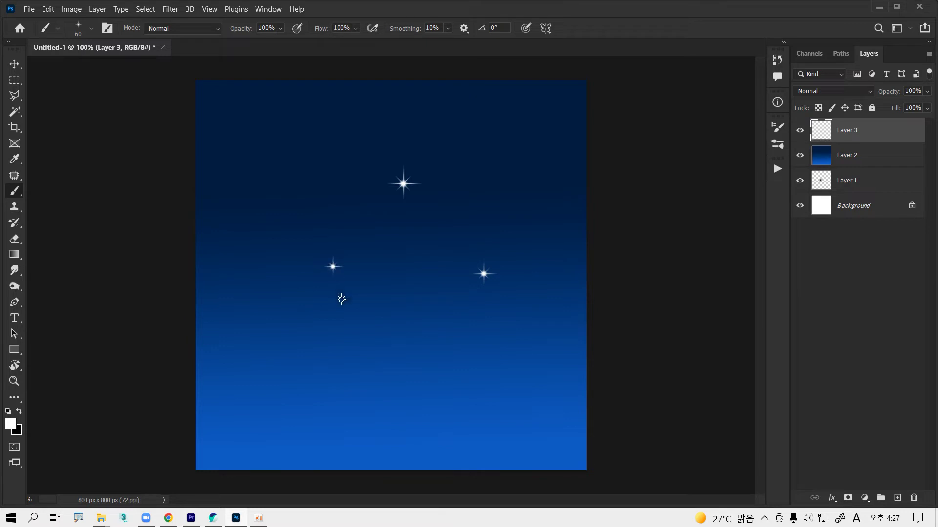
{"action": "left_click", "coordinate": [354, 345]}
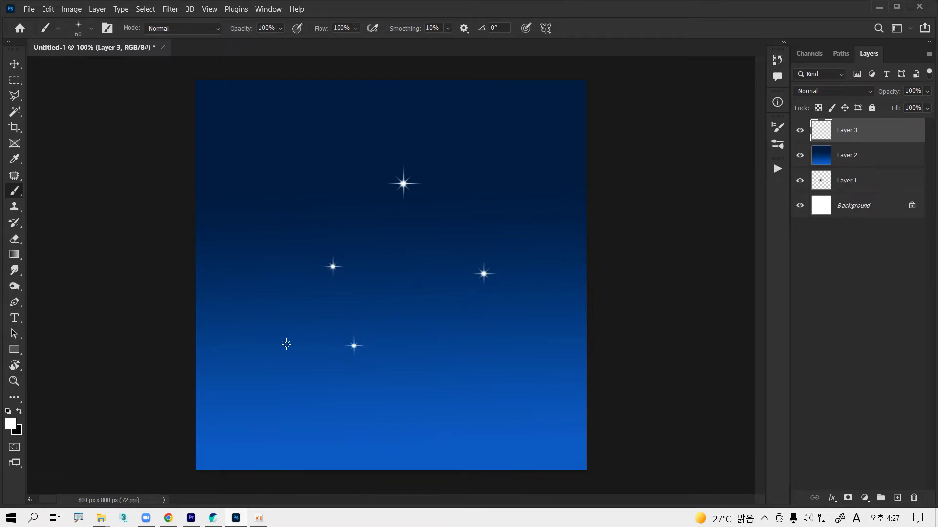
{"action": "left_click", "coordinate": [231, 342]}
- Add Layer 4, hide Layer 3's sparkles, and raise the star brush spacing to 59%
{"action": "left_click", "coordinate": [897, 497]}
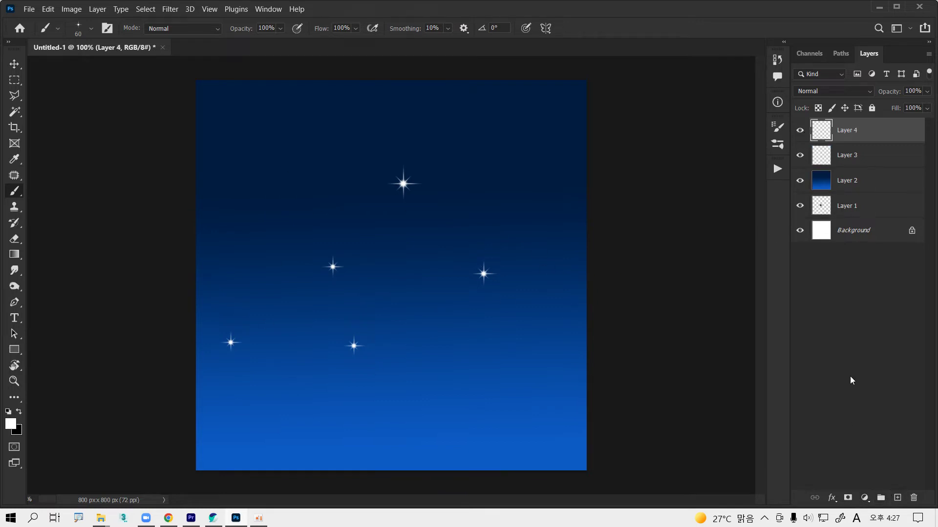
{"action": "left_click", "coordinate": [800, 156]}
{"action": "mouse_move", "coordinate": [406, 378]}
{"action": "left_mouse_down"}
{"action": "mouse_move", "coordinate": [448, 226]}
{"action": "mouse_move", "coordinate": [508, 316]}
{"action": "mouse_move", "coordinate": [471, 360]}
{"action": "left_mouse_up"}
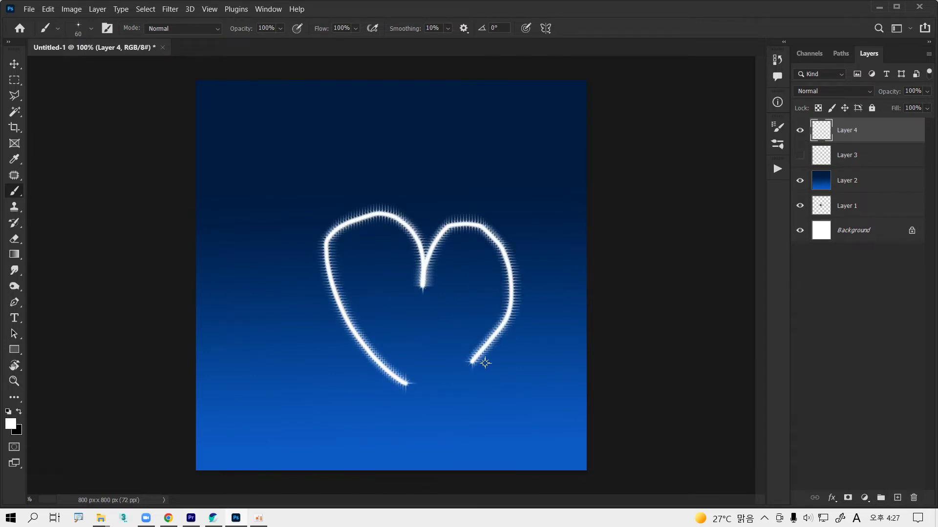
{"action": "key", "text": "ctrl+z"}
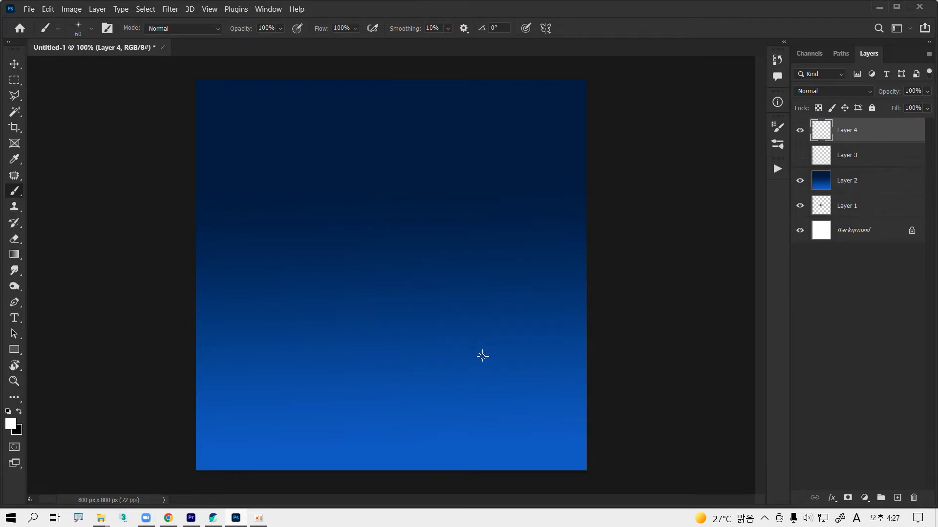
{"action": "key", "text": "F5"}
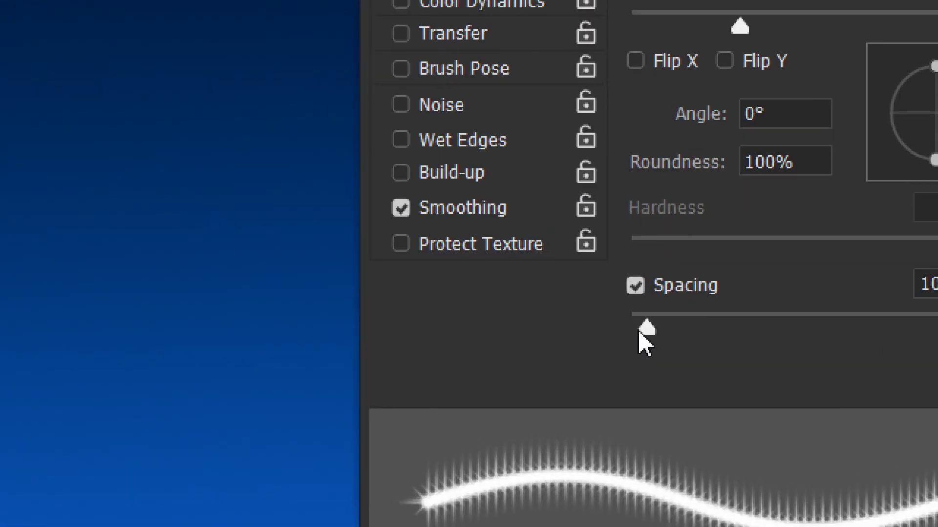
{"action": "left_click_drag", "start_coordinate": [641, 331], "coordinate": [739, 327]}
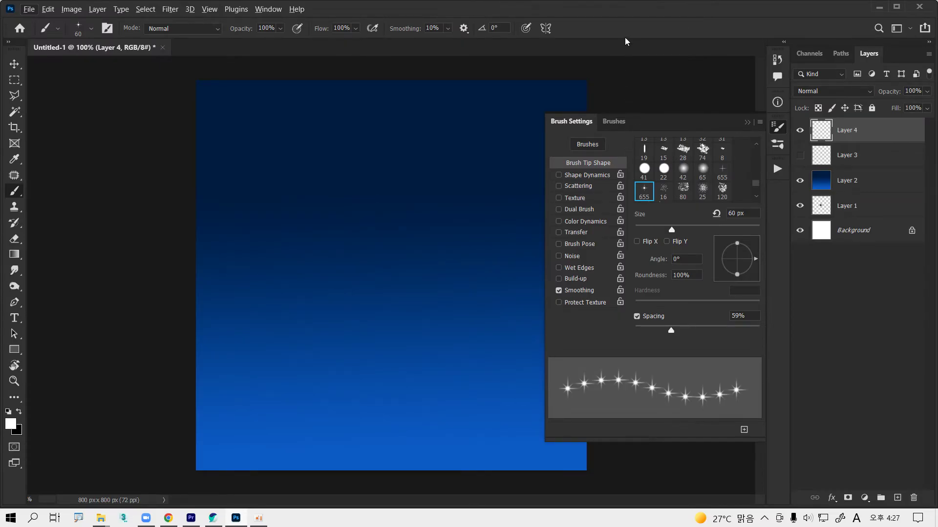
- Paint a heart-shaped trail of spaced star dabs on Layer 4, then hide Layer 4
{"action": "key", "text": "F5"}
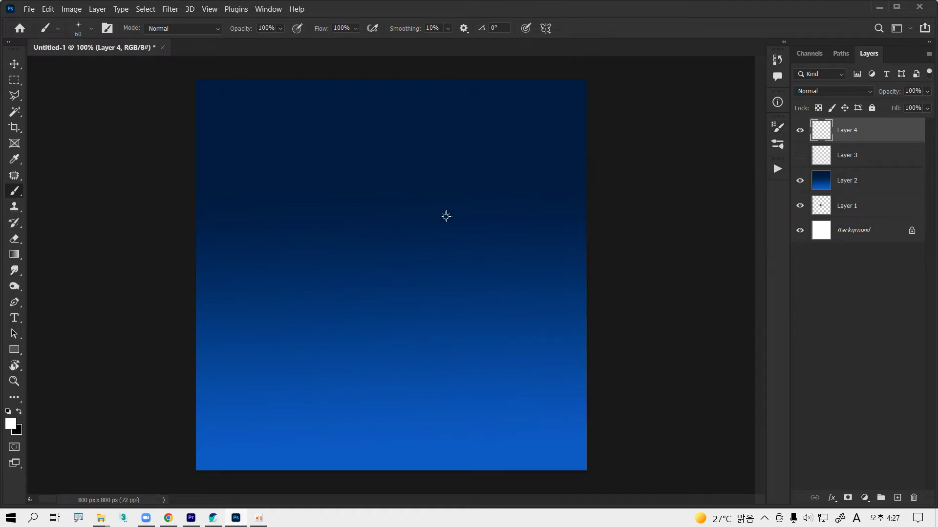
{"action": "mouse_move", "coordinate": [391, 350]}
{"action": "left_mouse_down"}
{"action": "mouse_move", "coordinate": [373, 330]}
{"action": "mouse_move", "coordinate": [350, 228]}
{"action": "mouse_move", "coordinate": [410, 190]}
{"action": "mouse_move", "coordinate": [443, 239]}
{"action": "mouse_move", "coordinate": [444, 262]}
{"action": "mouse_move", "coordinate": [487, 227]}
{"action": "mouse_move", "coordinate": [538, 251]}
{"action": "mouse_move", "coordinate": [529, 297]}
{"action": "mouse_move", "coordinate": [458, 347]}
{"action": "mouse_move", "coordinate": [308, 405]}
{"action": "left_mouse_up"}
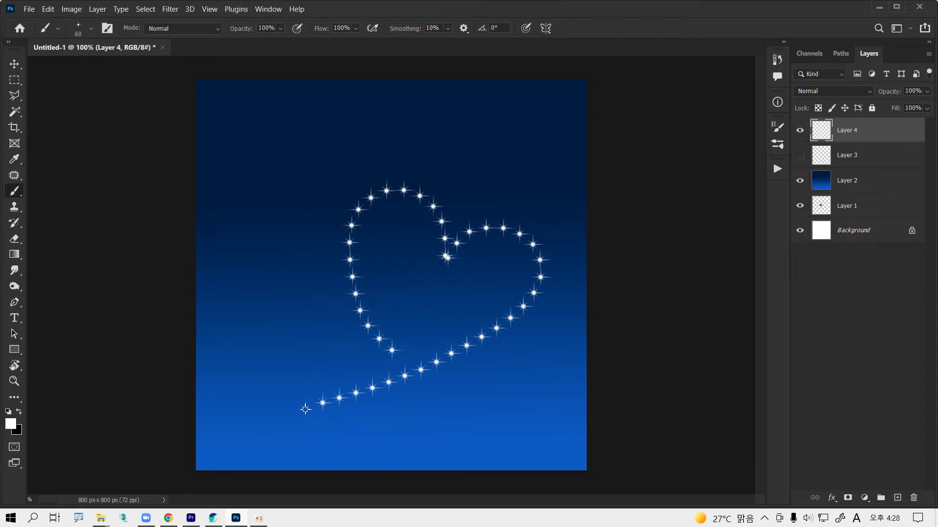
{"action": "mouse_move", "coordinate": [337, 360]}
{"action": "left_mouse_down"}
{"action": "mouse_move", "coordinate": [317, 324]}
{"action": "mouse_move", "coordinate": [430, 97]}
{"action": "left_mouse_up"}
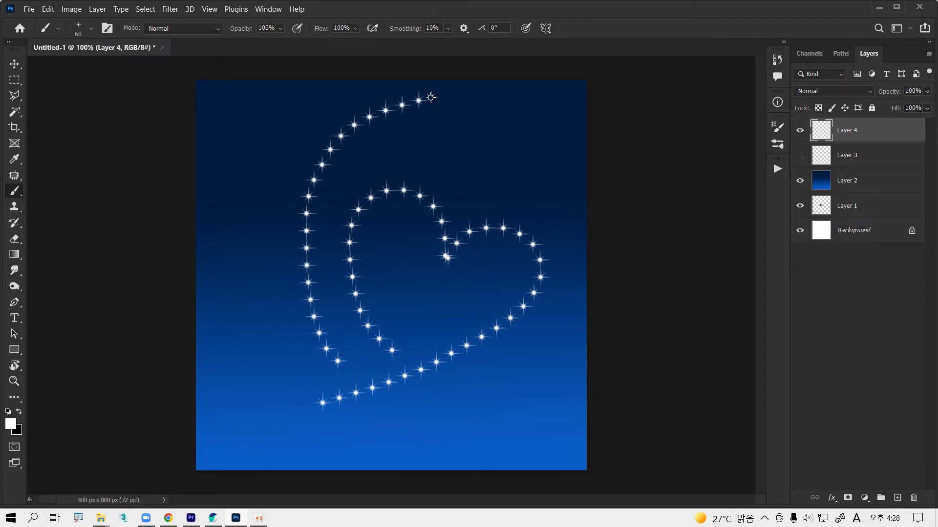
{"action": "key", "text": "ctrl+z"}
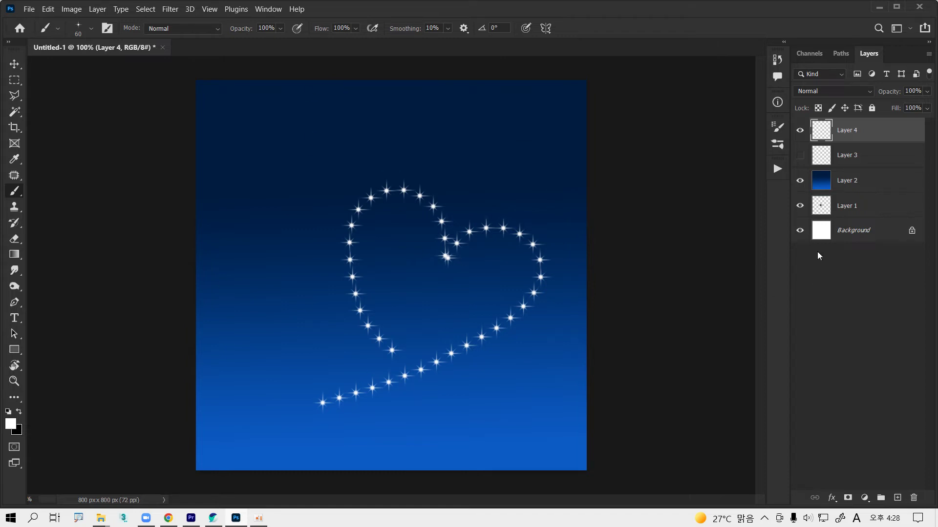
{"action": "left_click", "coordinate": [800, 131]}
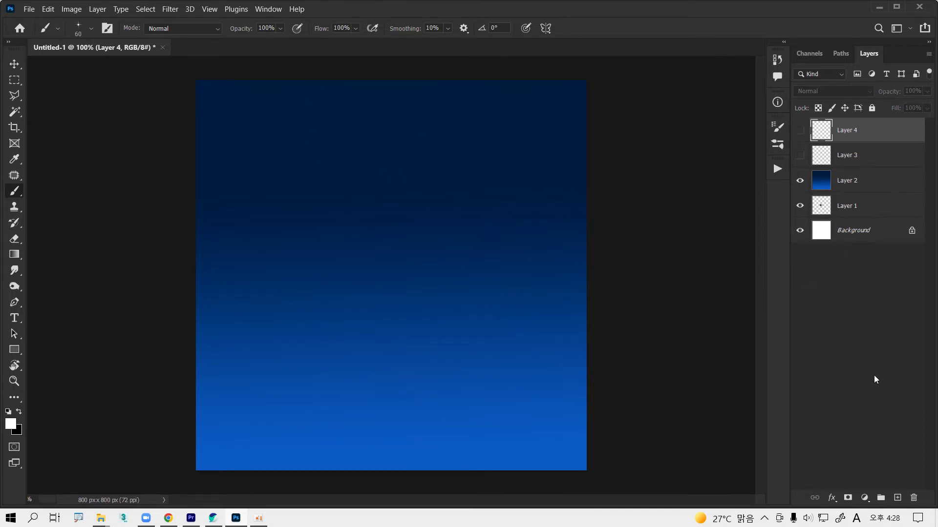
- Add Layer 5 and stamp one large white star at the canvas centre
{"action": "left_click", "coordinate": [897, 498]}
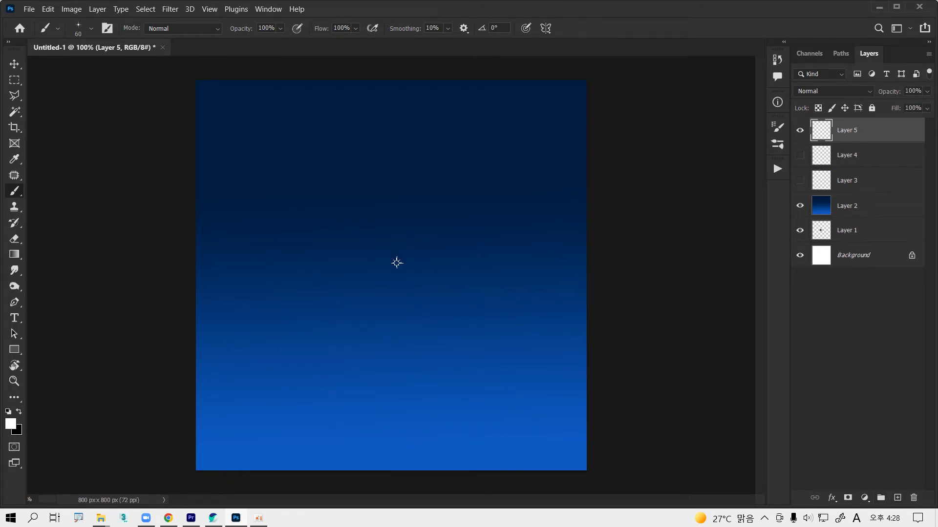
{"action": "key", "text": "bracketright"}
{"action": "key", "text": "bracketright"}
{"action": "key", "text": "bracketright"}
{"action": "key", "text": "bracketright"}
{"action": "key", "text": "bracketright"}
{"action": "key", "text": "bracketright"}
{"action": "key", "text": "bracketright"}
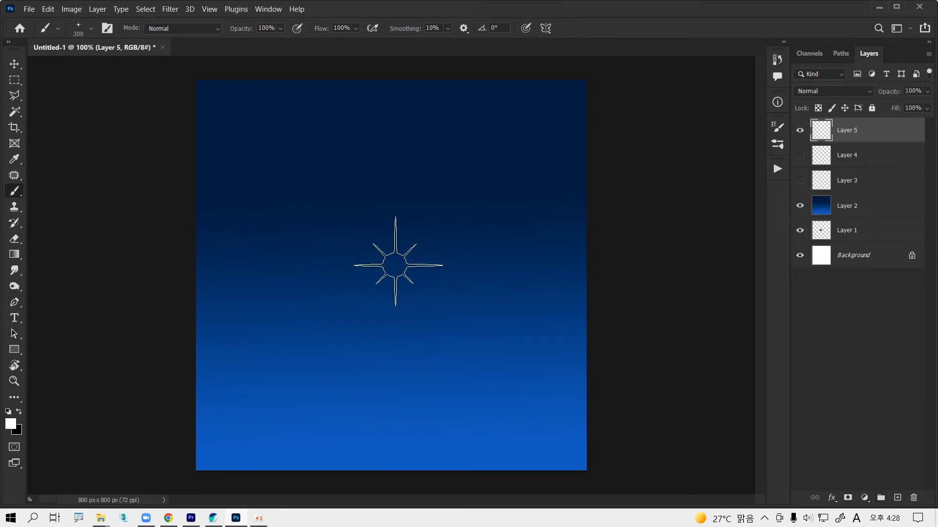
{"action": "key", "text": "bracketright"}
{"action": "key", "text": "bracketright"}
{"action": "key", "text": "bracketright"}
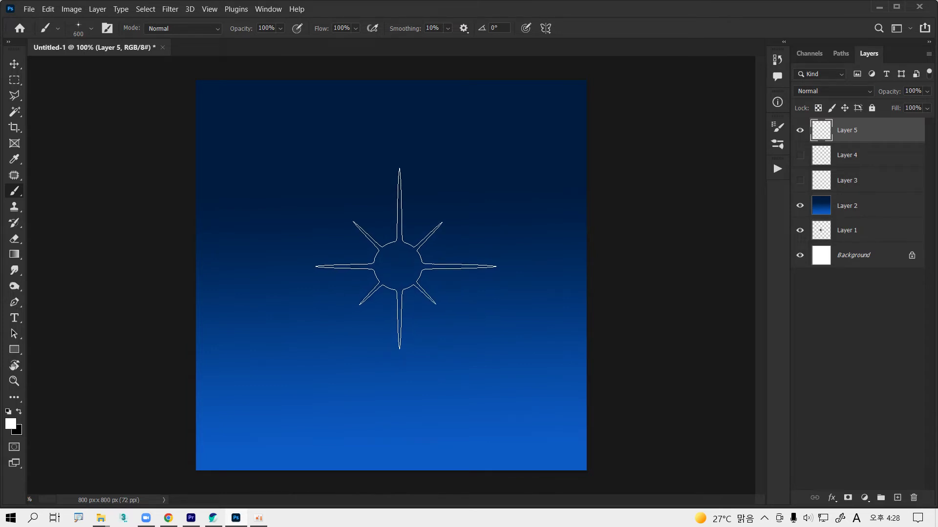
{"action": "left_click", "coordinate": [399, 266]}
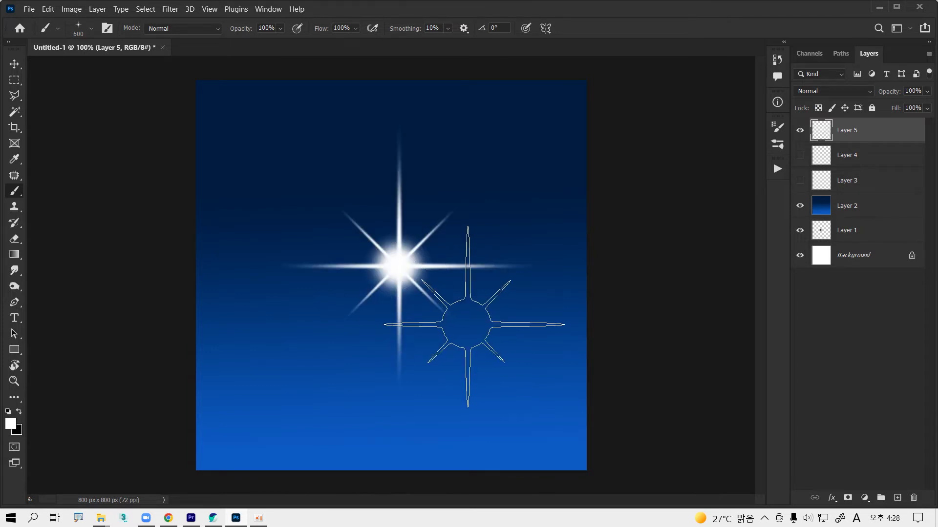
- Hide the gradient, Layer 1 and Background layers so the star shows alone on transparency
{"action": "left_click", "coordinate": [799, 230]}
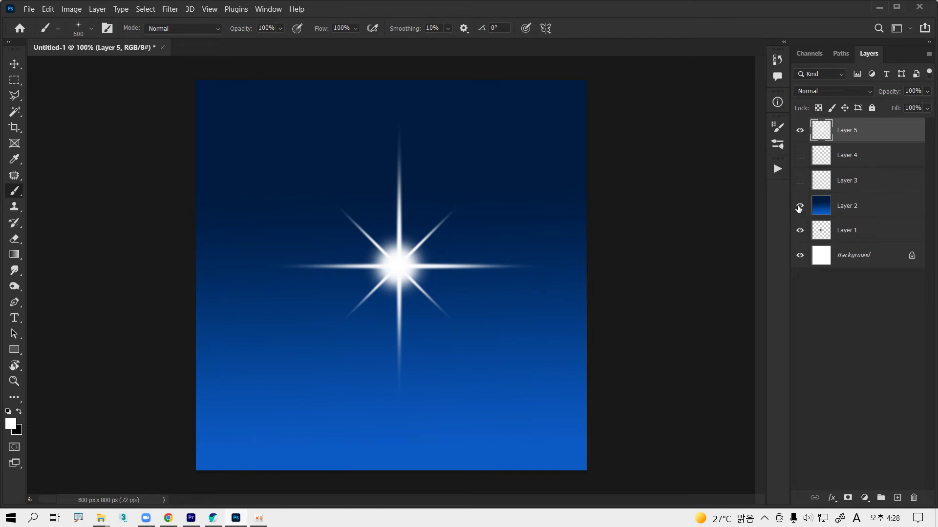
{"action": "left_click", "coordinate": [799, 205]}
{"action": "left_click", "coordinate": [799, 255]}
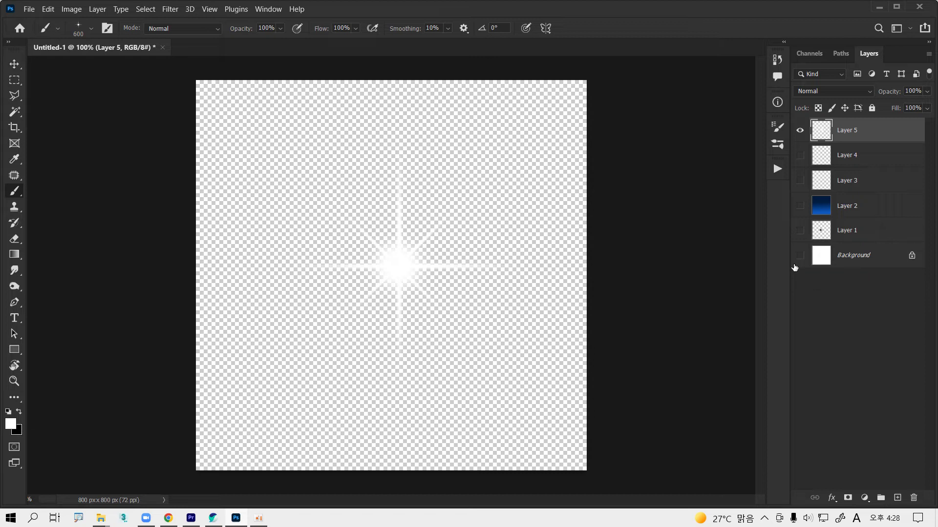
{"action": "left_click", "coordinate": [801, 207]}
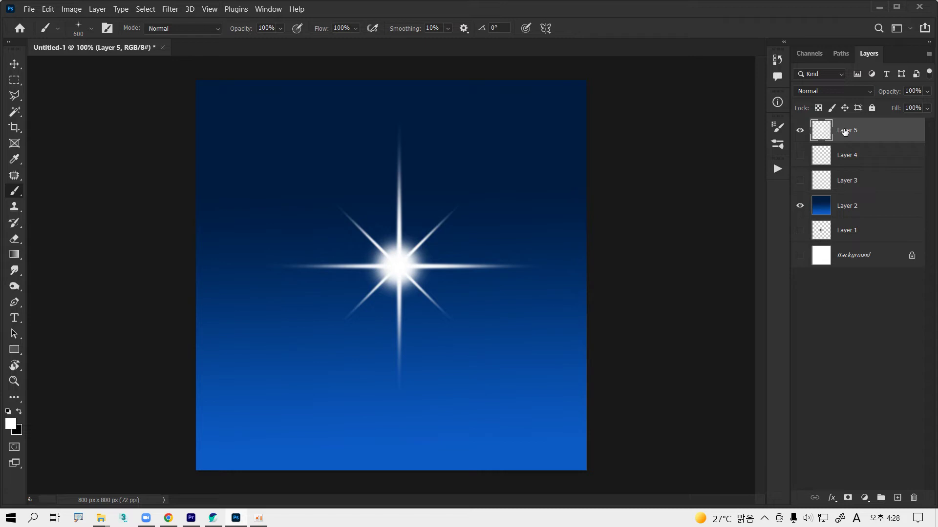
{"action": "left_click", "coordinate": [800, 206]}
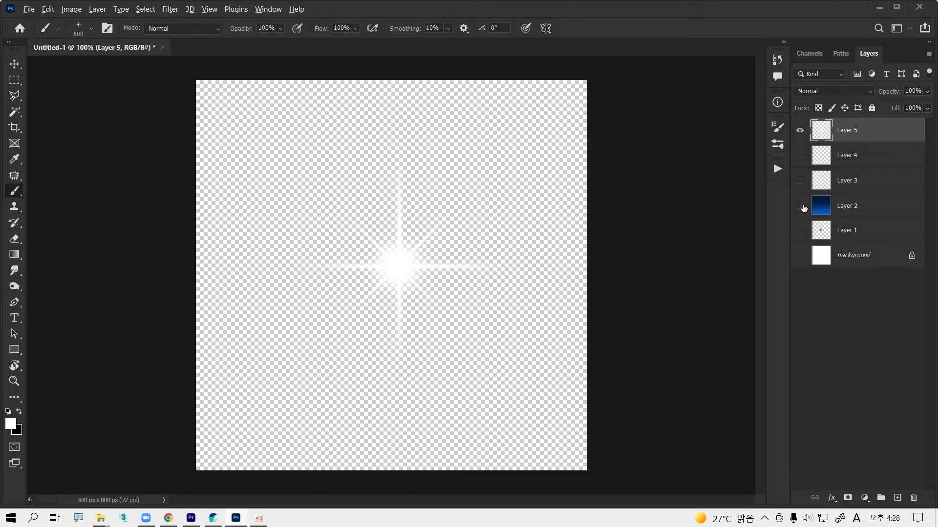
- Open Save for Web with the PNG-24 preset to keep transparency
{"action": "key", "text": "ctrl+alt+shift+s"}
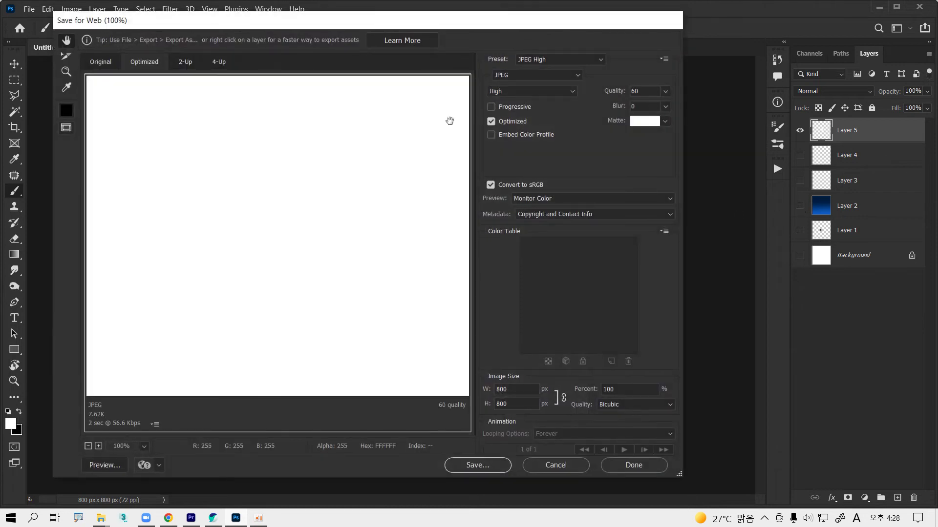
{"action": "left_click", "coordinate": [534, 57]}
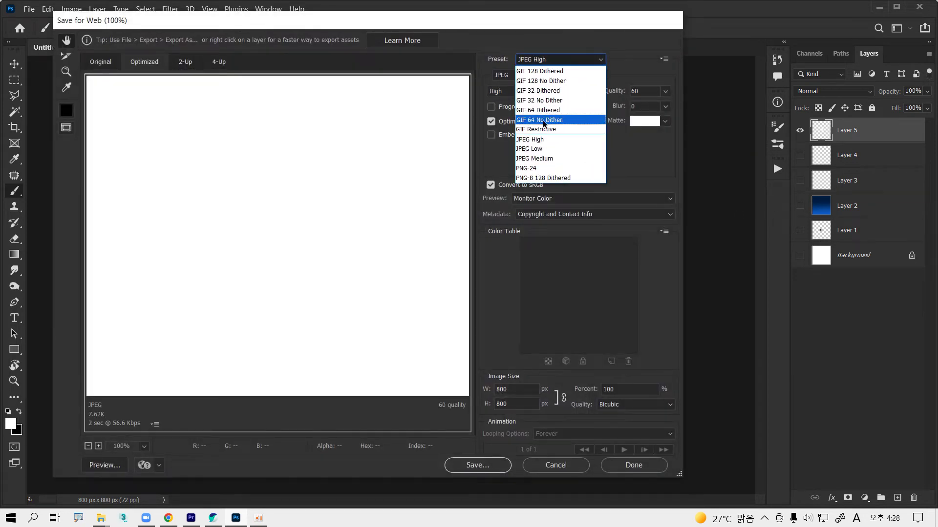
{"action": "left_click", "coordinate": [528, 169]}
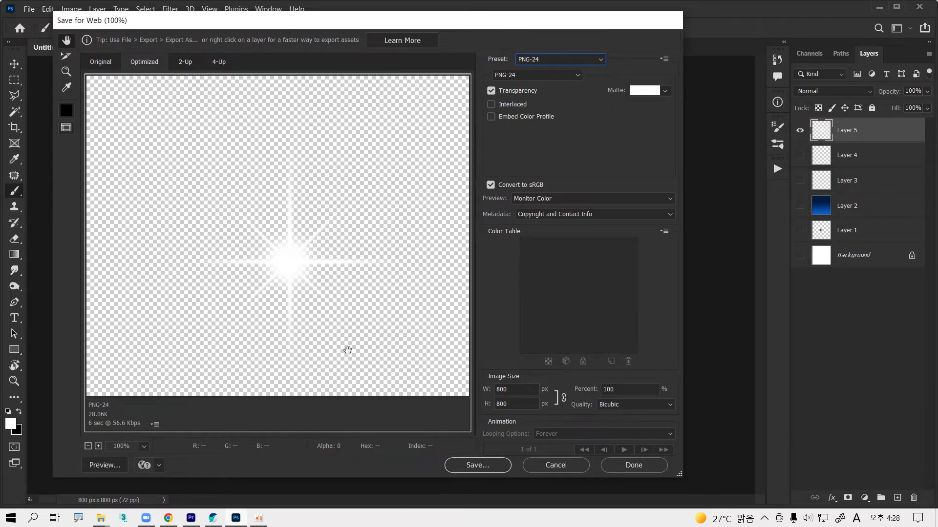
{"action": "left_click", "coordinate": [462, 461]}
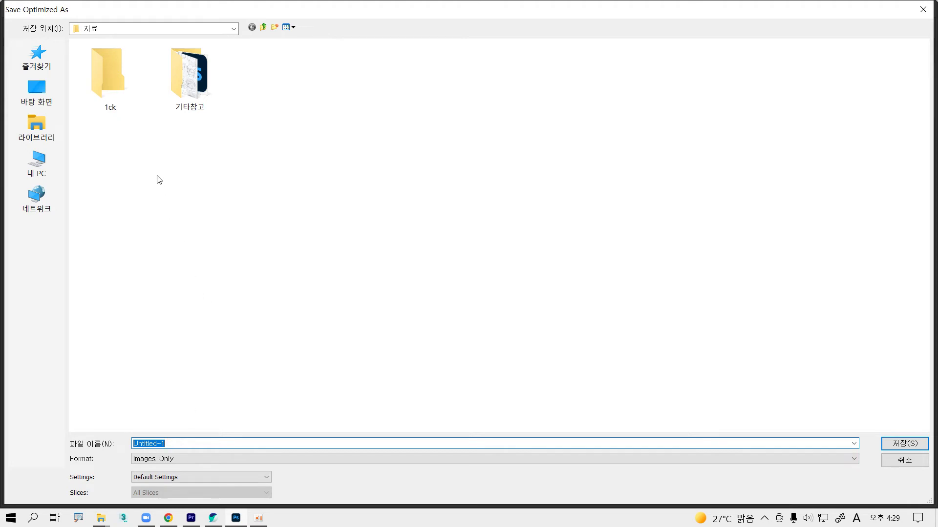
- Save the exported image as 'star' in the 이미지 folder
{"action": "left_click", "coordinate": [118, 29]}
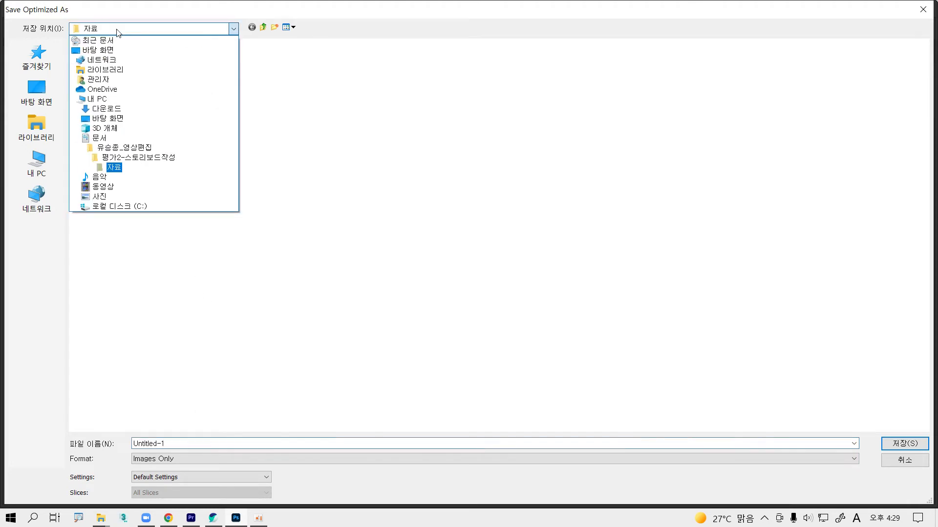
{"action": "left_click", "coordinate": [124, 147]}
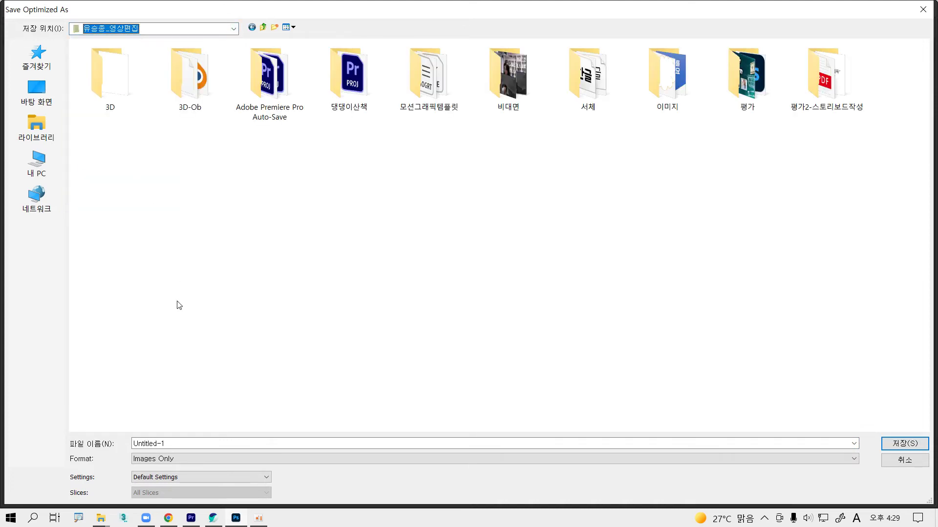
{"action": "double_click", "coordinate": [634, 87]}
{"action": "double_click", "coordinate": [245, 444]}
{"action": "type", "text": "star"}
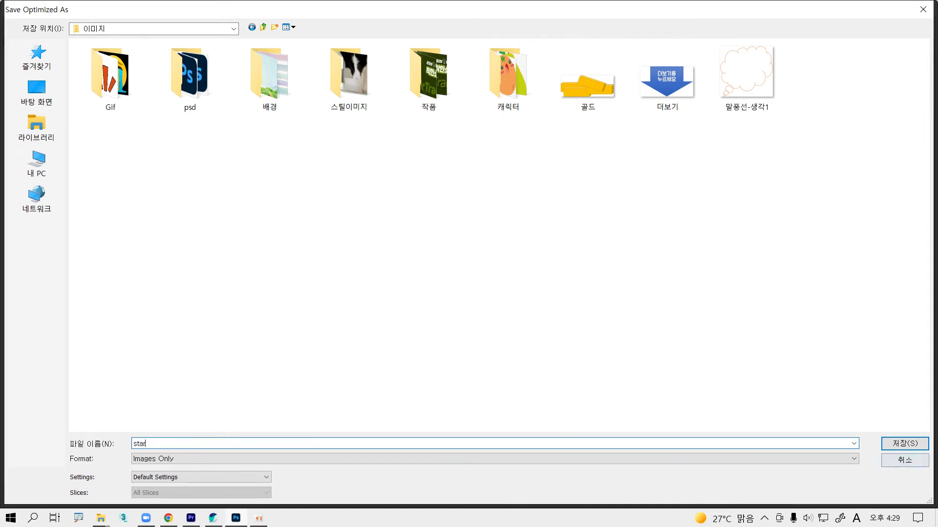
{"action": "left_click", "coordinate": [905, 443]}
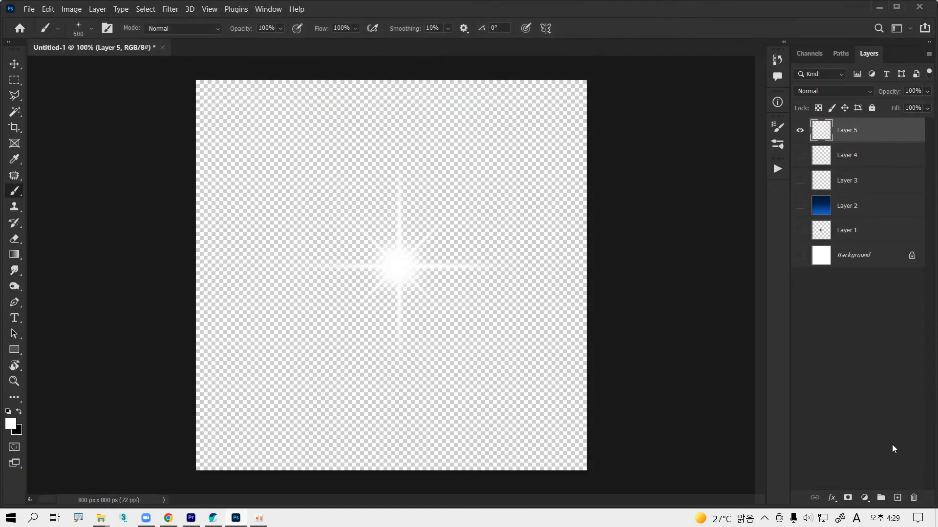
- Toggle layer visibility to review each layer, ending with the white background and black star shown
{"action": "left_click", "coordinate": [799, 131]}
{"action": "left_click", "coordinate": [798, 206]}
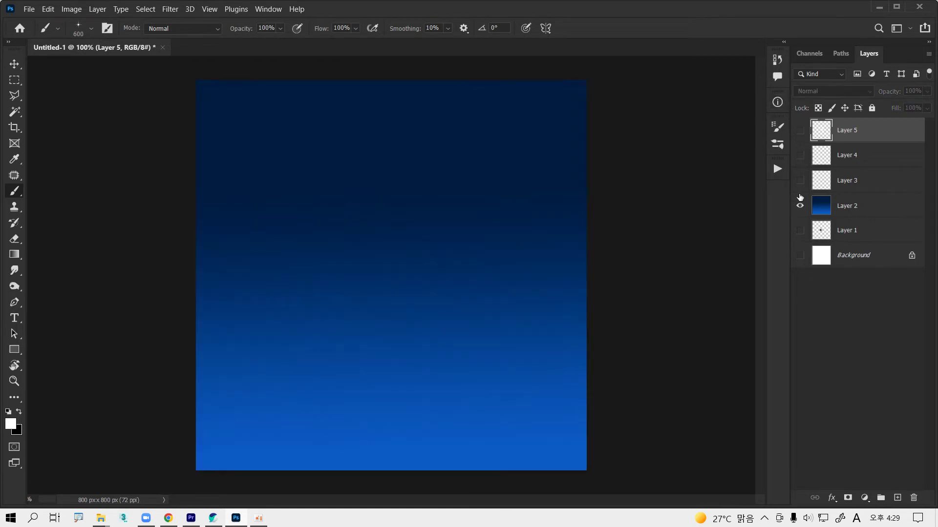
{"action": "left_click", "coordinate": [800, 131]}
{"action": "left_click", "coordinate": [800, 131]}
{"action": "left_click", "coordinate": [800, 155]}
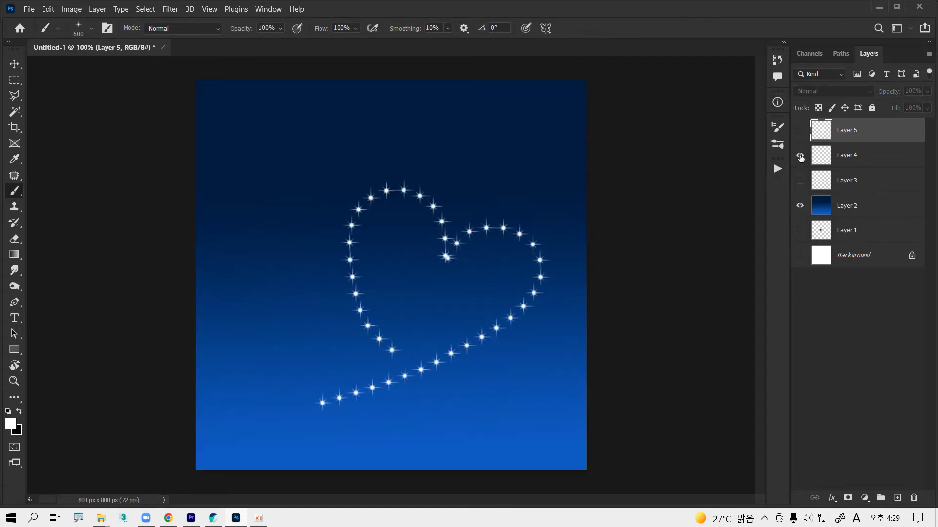
{"action": "left_click", "coordinate": [800, 155]}
{"action": "left_click", "coordinate": [800, 181]}
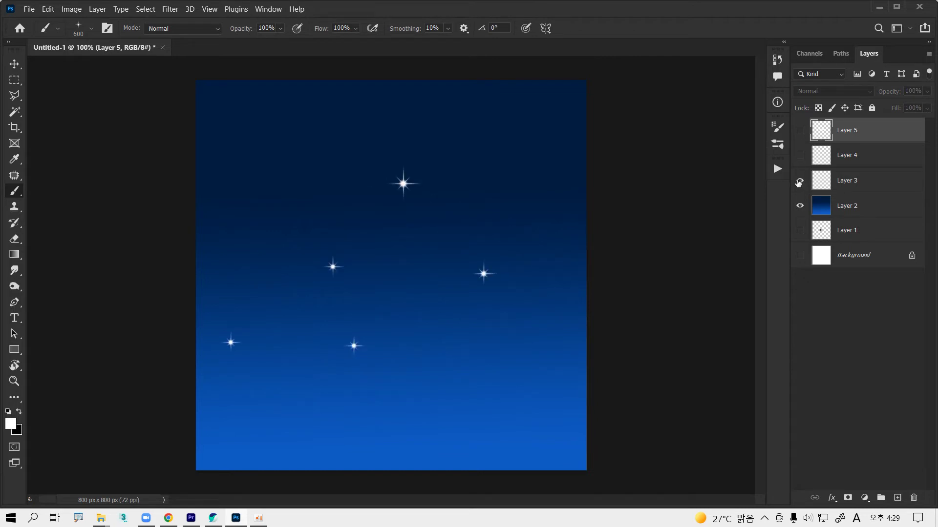
{"action": "left_click", "coordinate": [799, 181]}
{"action": "left_click", "coordinate": [799, 206]}
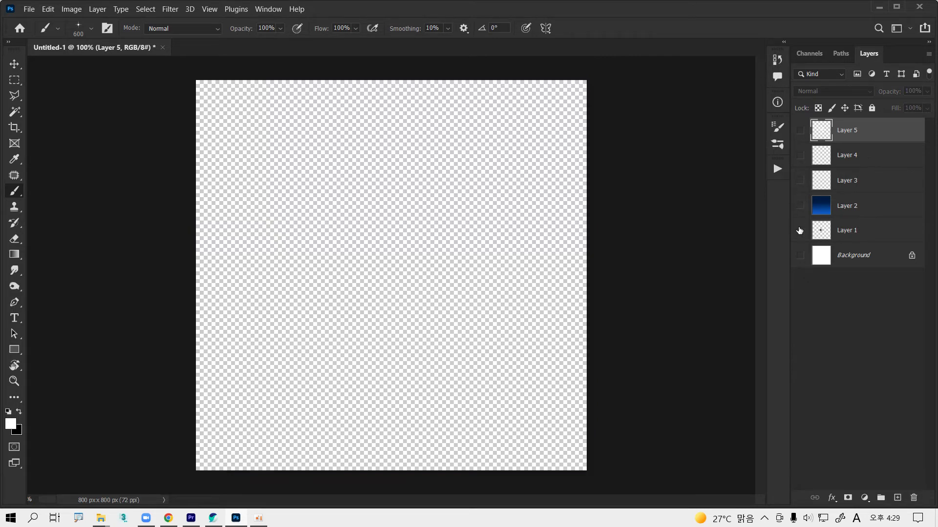
{"action": "left_click", "coordinate": [799, 255]}
{"action": "left_click", "coordinate": [800, 230]}
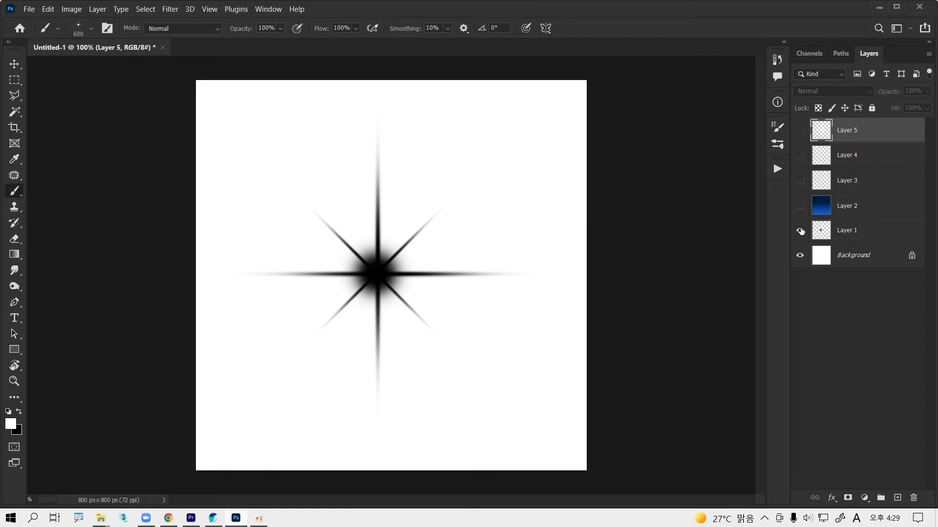
- Nudge the black star slightly to the right with the Move tool
{"action": "left_click", "coordinate": [852, 260]}
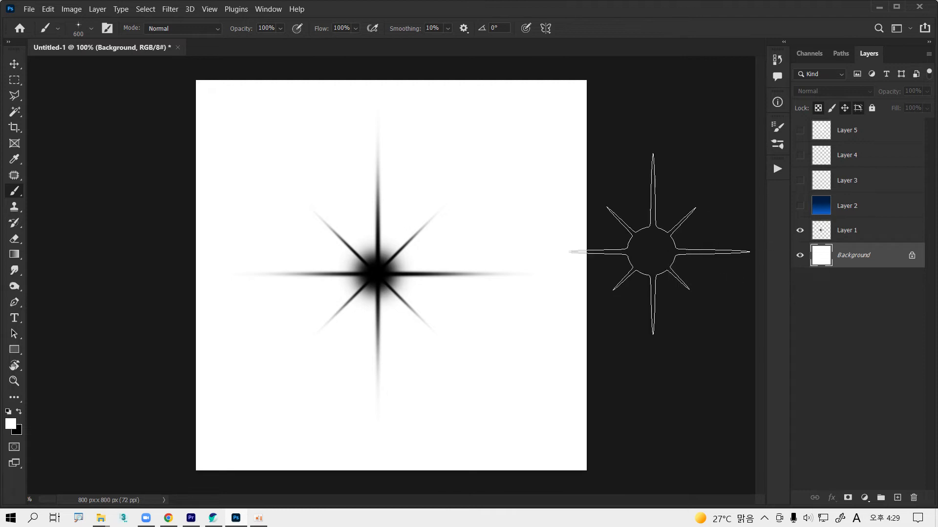
{"action": "left_click", "coordinate": [14, 65]}
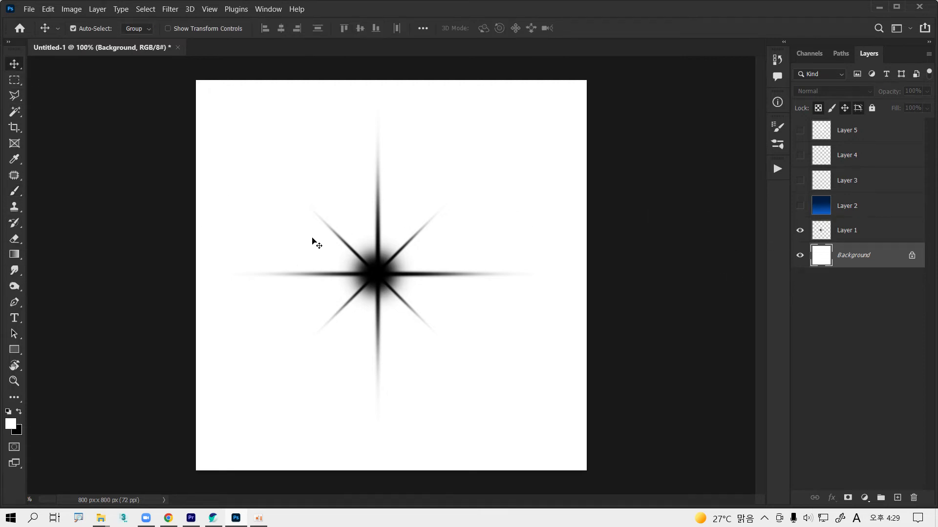
{"action": "left_click_drag", "start_coordinate": [374, 281], "coordinate": [385, 282]}
{"action": "key", "text": "ctrl"}
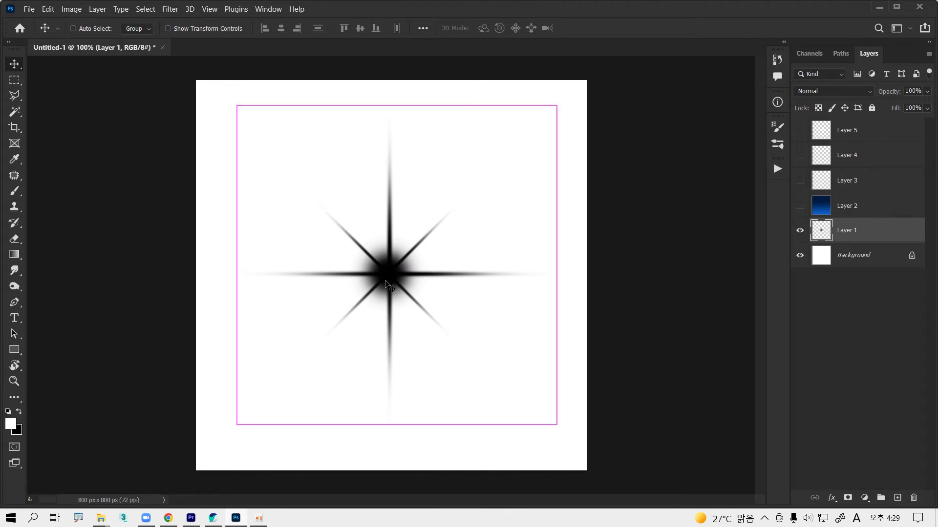
{"action": "left_click", "coordinate": [469, 303]}
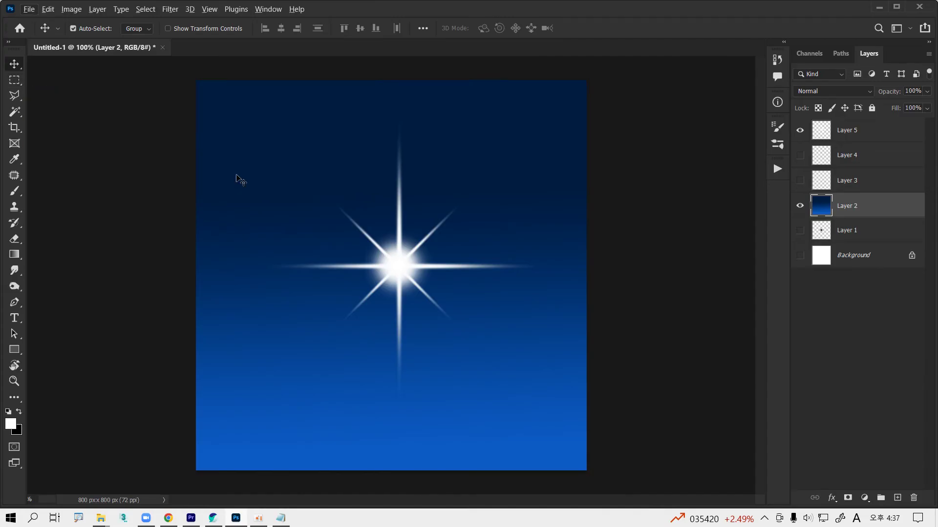
- Marquee-select most of the canvas on Layer 5, hide the sky, and try Define Brush Preset
{"action": "left_click", "coordinate": [15, 80]}
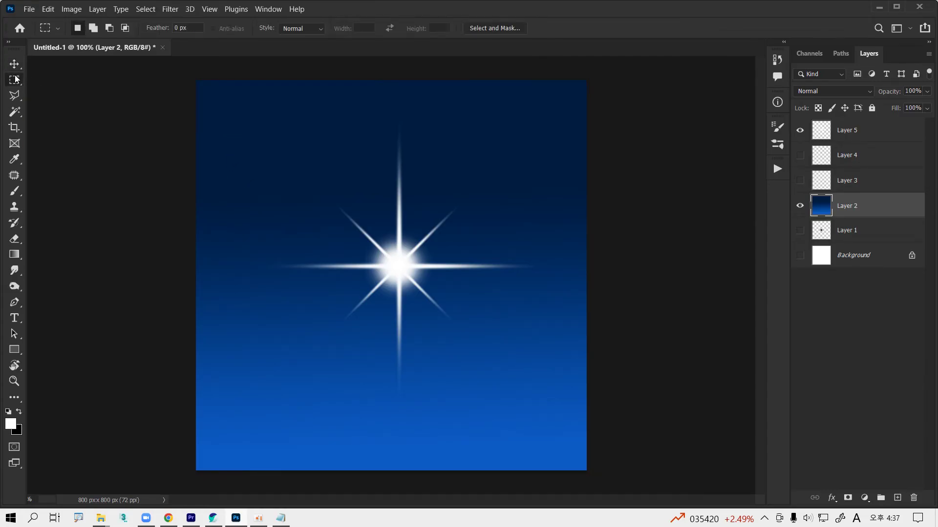
{"action": "mouse_move", "coordinate": [182, 93]}
{"action": "left_mouse_down"}
{"action": "mouse_move", "coordinate": [589, 374]}
{"action": "mouse_move", "coordinate": [596, 449]}
{"action": "left_mouse_up"}
{"action": "left_click", "coordinate": [842, 138]}
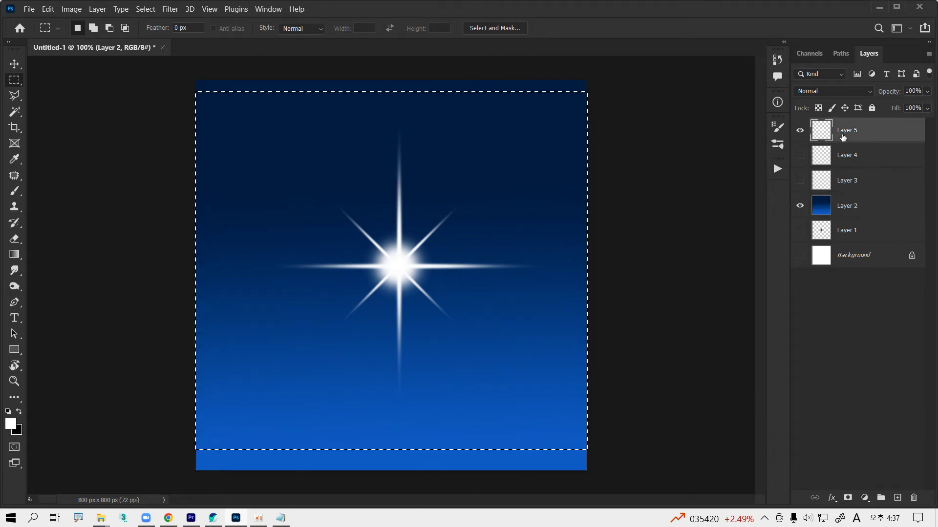
{"action": "left_click", "coordinate": [799, 207]}
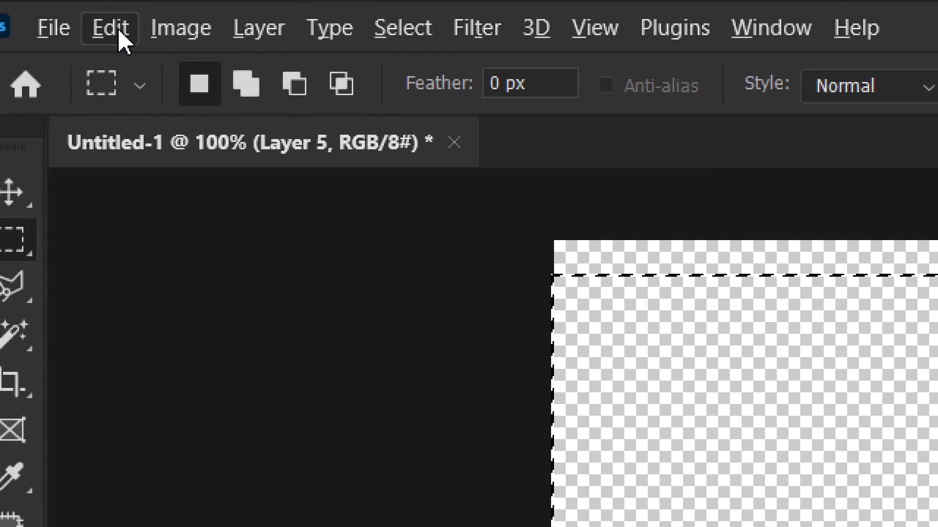
{"action": "left_click", "coordinate": [119, 33]}
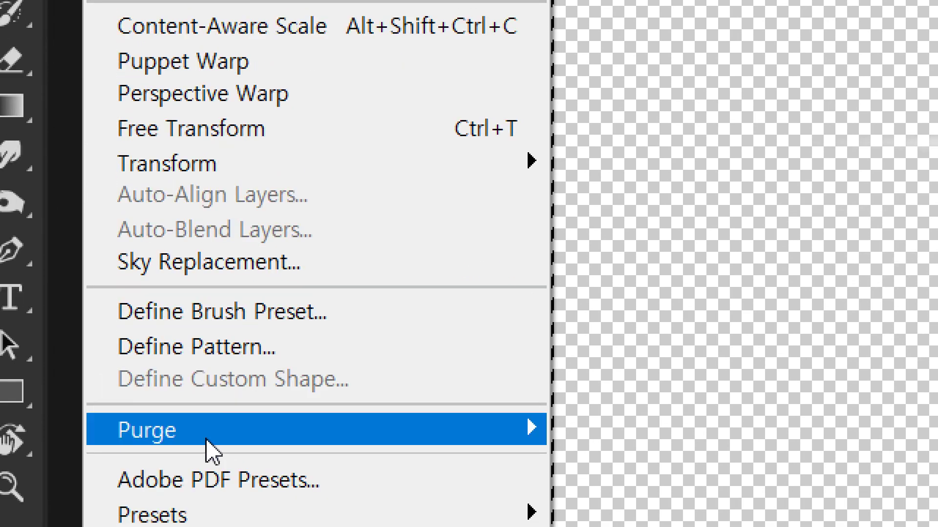
{"action": "left_click", "coordinate": [242, 323]}
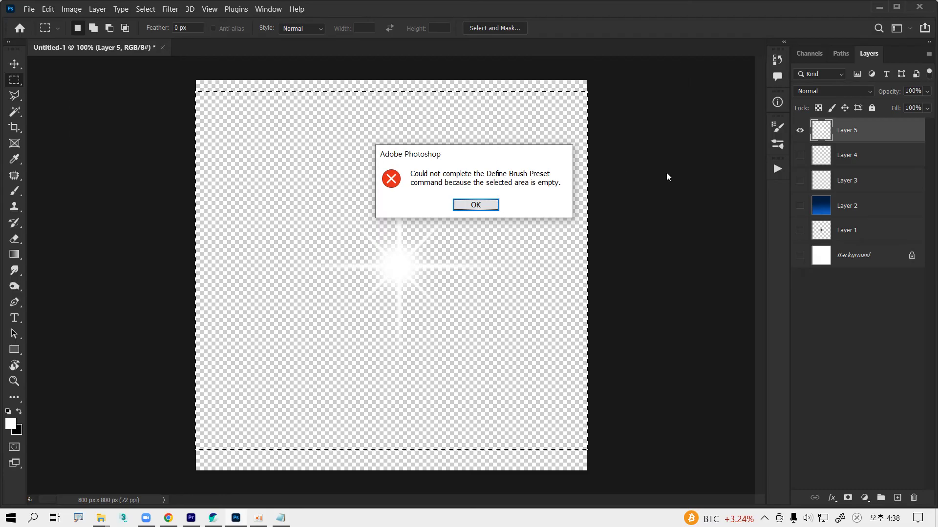
- Dismiss the selection error, clear the selection, and hide the black and white star layers
{"action": "left_click", "coordinate": [482, 202]}
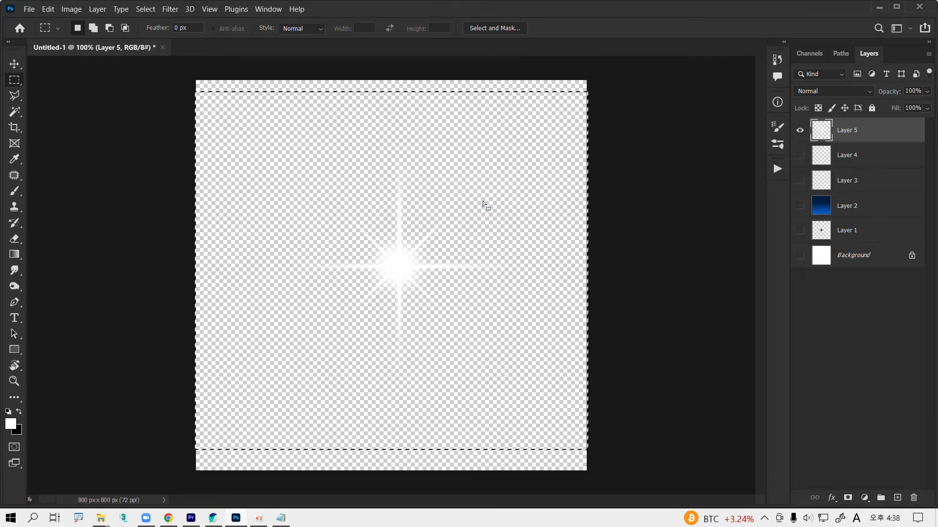
{"action": "key", "text": "ctrl+d"}
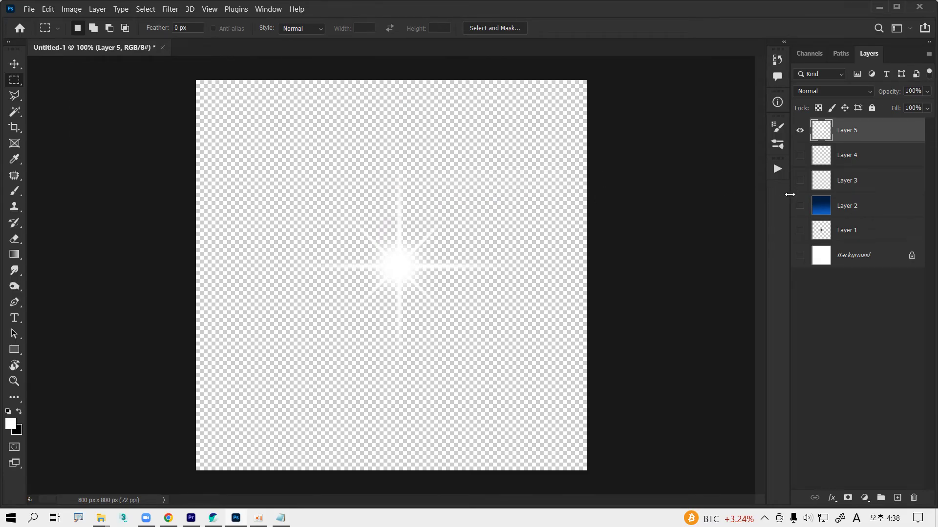
{"action": "left_click", "coordinate": [800, 231]}
{"action": "left_click", "coordinate": [799, 131]}
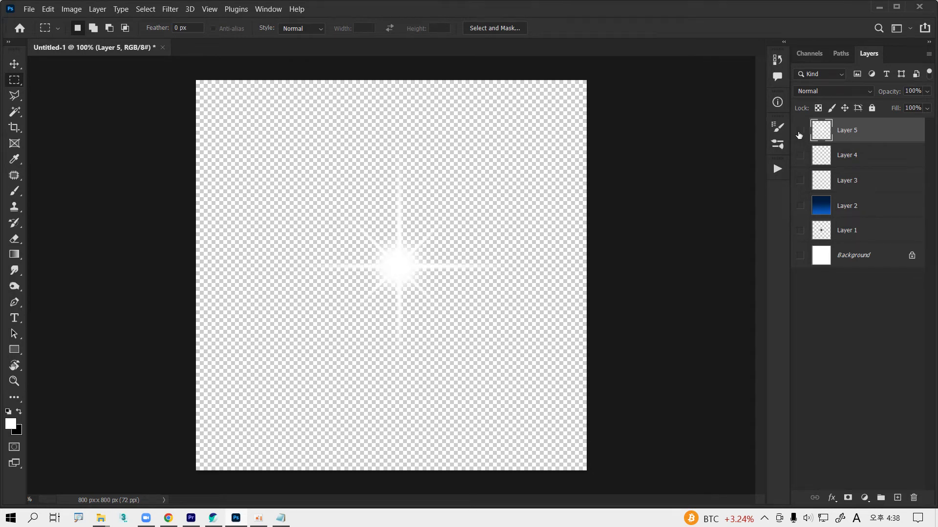
- Show and select the blue gradient Layer 2, then add a new empty layer above it
{"action": "left_click", "coordinate": [799, 206]}
{"action": "left_click", "coordinate": [822, 218]}
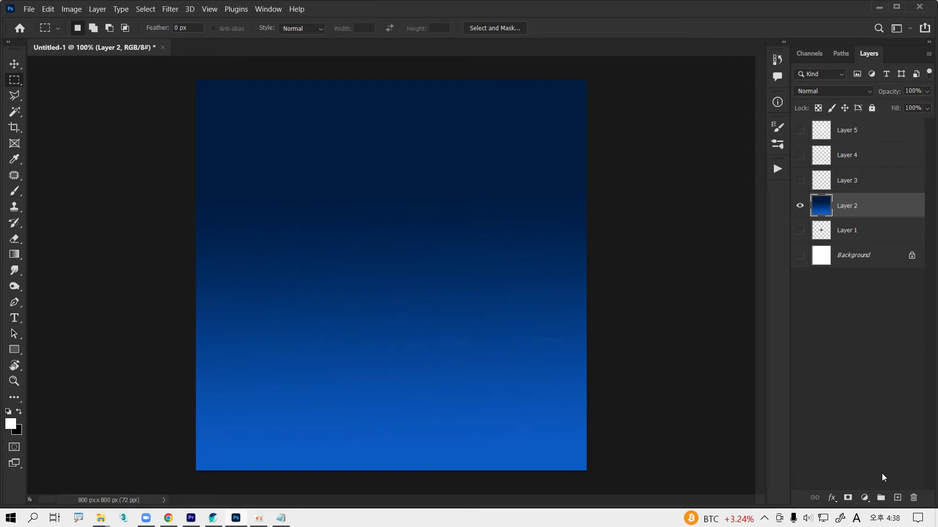
{"action": "left_click", "coordinate": [897, 498]}
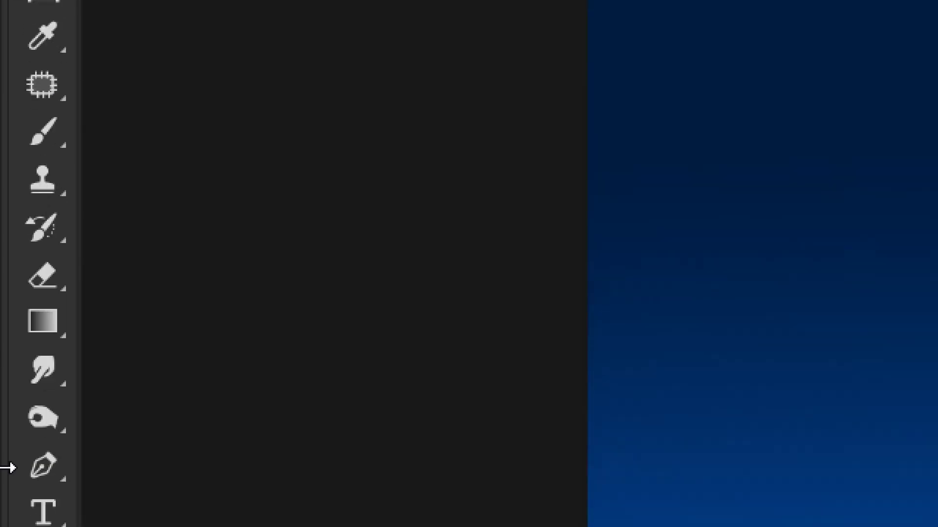
- Switch the Pen tool to Path mode
{"action": "left_click", "coordinate": [64, 454]}
{"action": "left_click", "coordinate": [58, 433]}
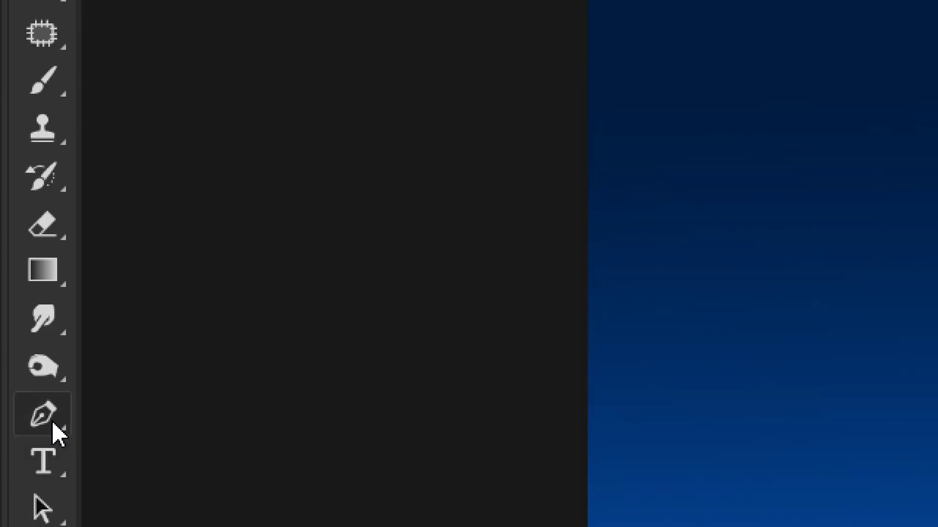
{"action": "right_click", "coordinate": [58, 433]}
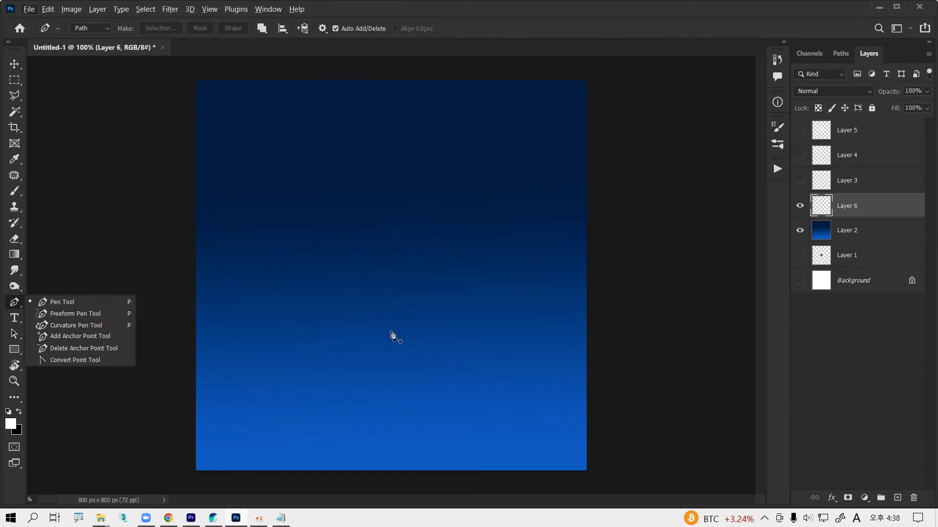
- Draw a smooth half-heart loop that sweeps past the top edge, then show Layer 6
{"action": "left_click", "coordinate": [398, 348]}
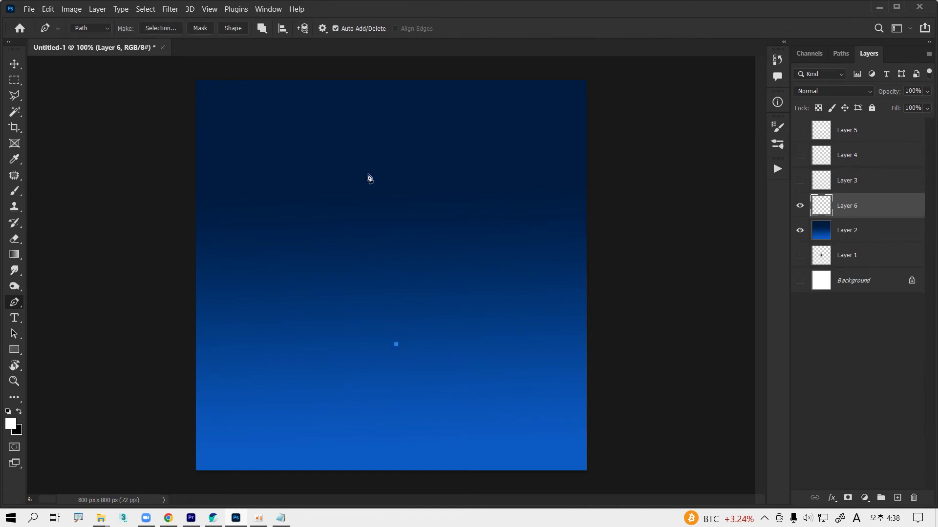
{"action": "mouse_move", "coordinate": [367, 173]}
{"action": "left_mouse_down"}
{"action": "mouse_move", "coordinate": [389, 147]}
{"action": "mouse_move", "coordinate": [434, 125]}
{"action": "left_mouse_up"}
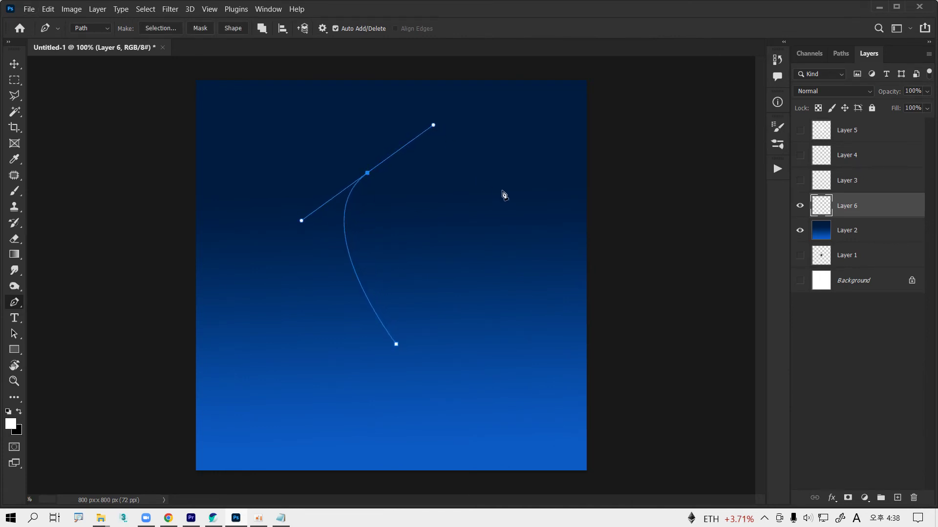
{"action": "left_click_drag", "start_coordinate": [508, 274], "coordinate": [476, 341]}
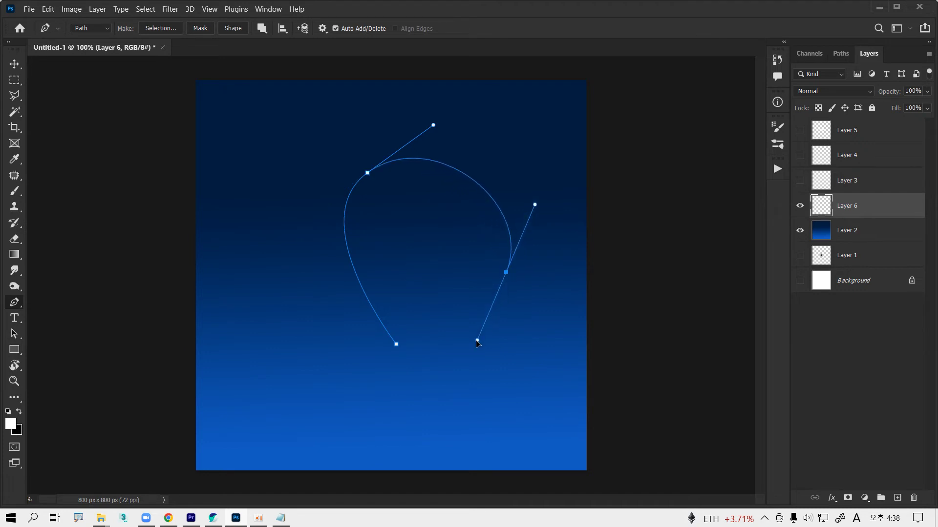
{"action": "left_click", "coordinate": [304, 399]}
{"action": "left_click_drag", "start_coordinate": [300, 399], "coordinate": [224, 388]}
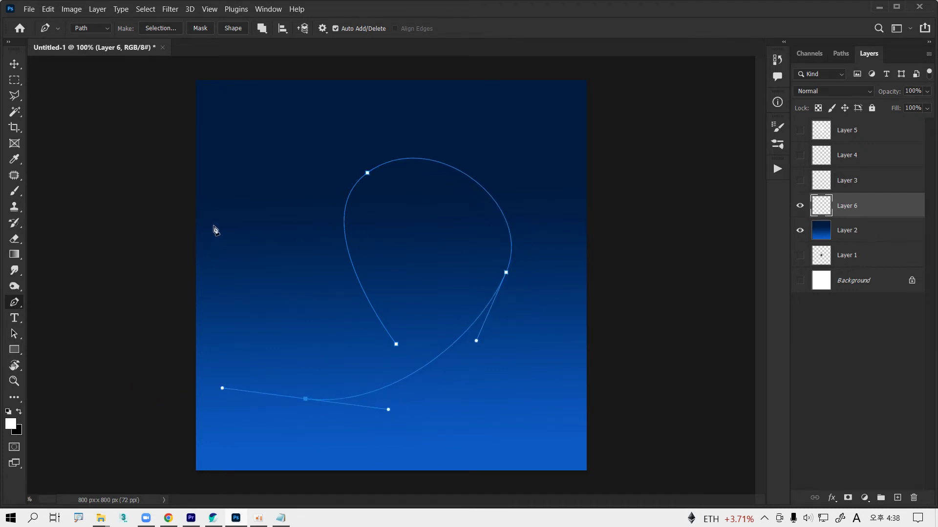
{"action": "mouse_move", "coordinate": [221, 201]}
{"action": "left_mouse_down"}
{"action": "mouse_move", "coordinate": [269, 153]}
{"action": "mouse_move", "coordinate": [334, 139]}
{"action": "left_mouse_up"}
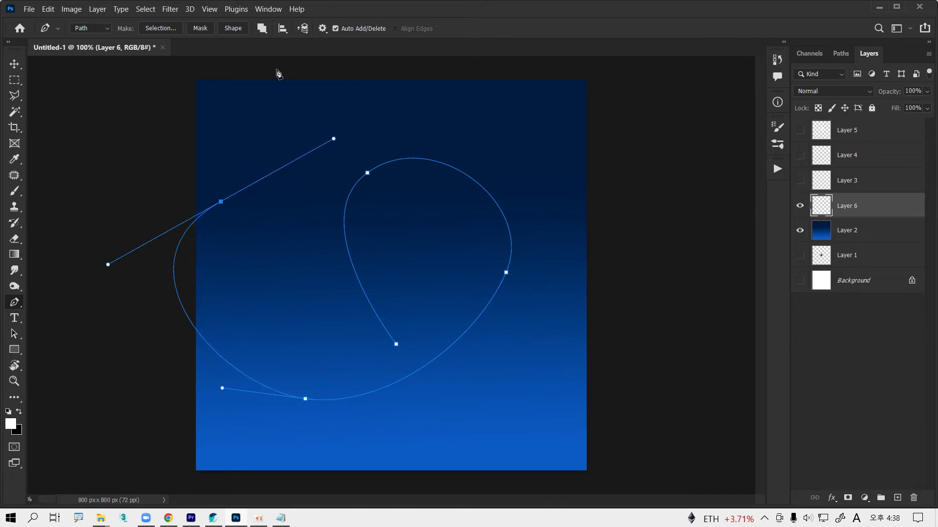
{"action": "left_click_drag", "start_coordinate": [272, 67], "coordinate": [272, 69]}
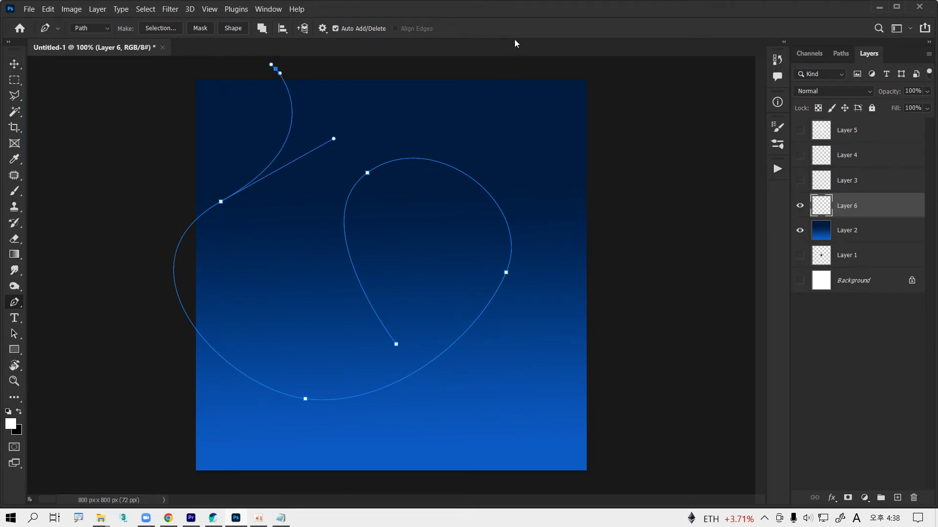
{"action": "left_click", "coordinate": [800, 206]}
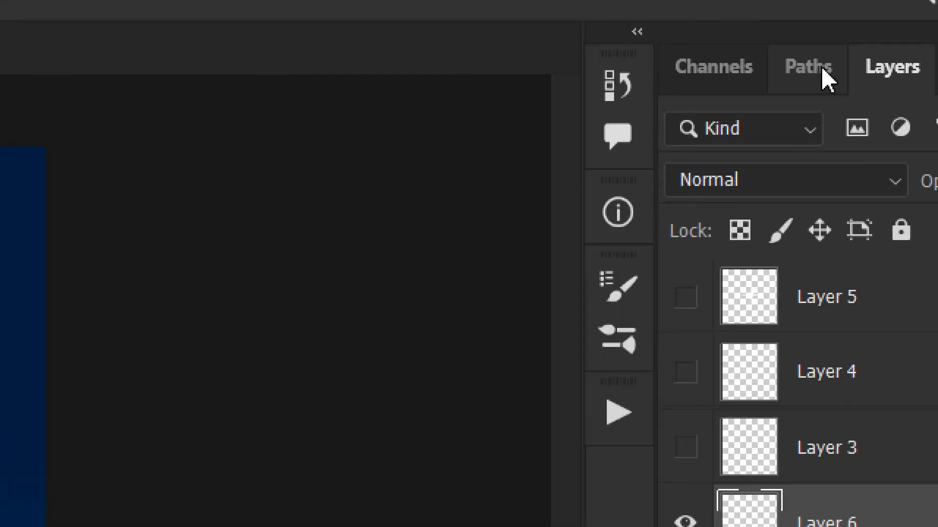
- Save the Work Path in the Paths panel as 'Path 1'
{"action": "left_click", "coordinate": [845, 54]}
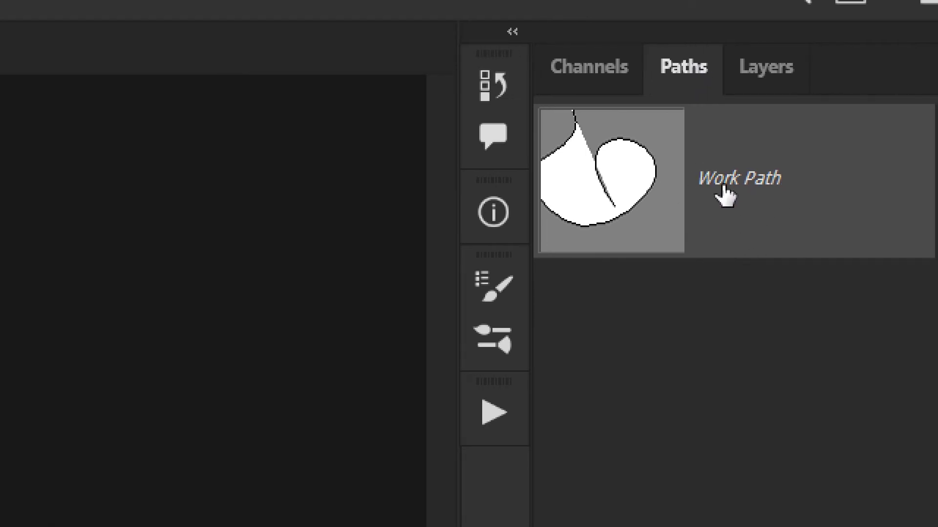
{"action": "left_click_drag", "start_coordinate": [722, 187], "coordinate": [726, 180]}
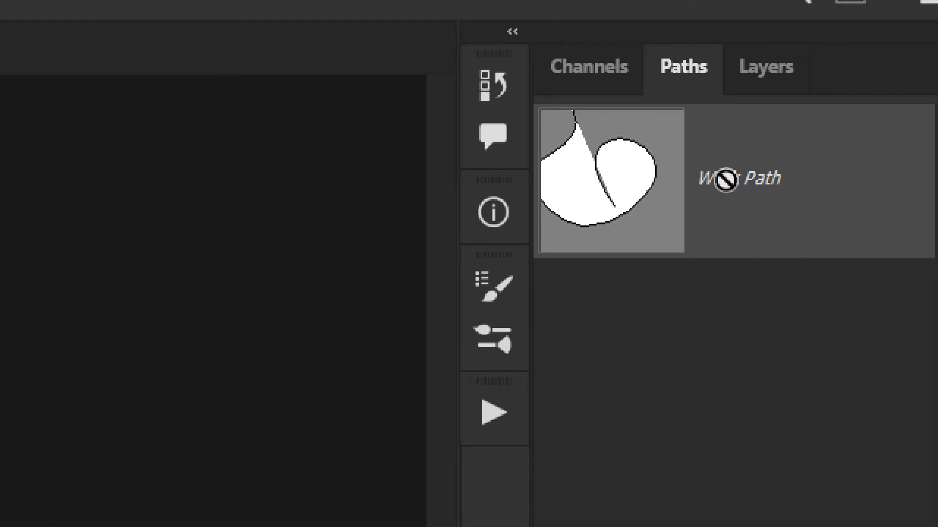
{"action": "double_click", "coordinate": [726, 180]}
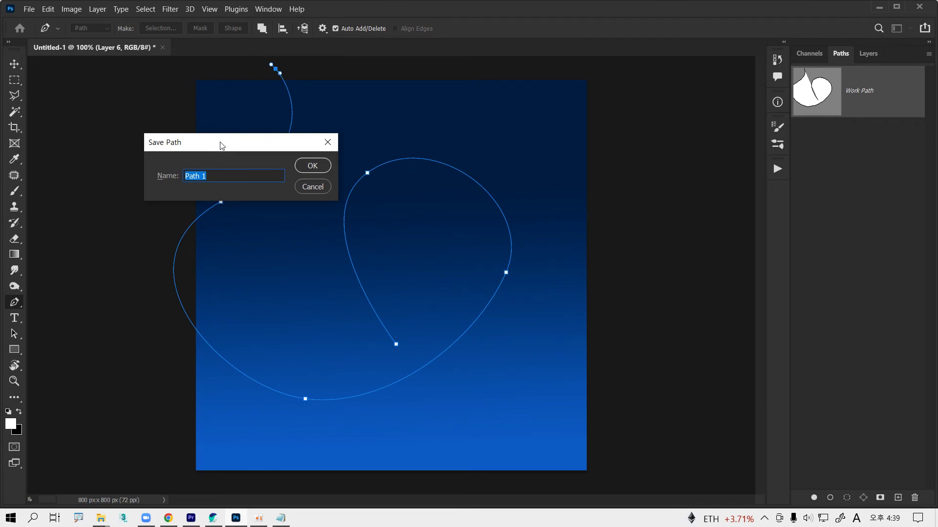
{"action": "left_click_drag", "start_coordinate": [221, 145], "coordinate": [648, 117]}
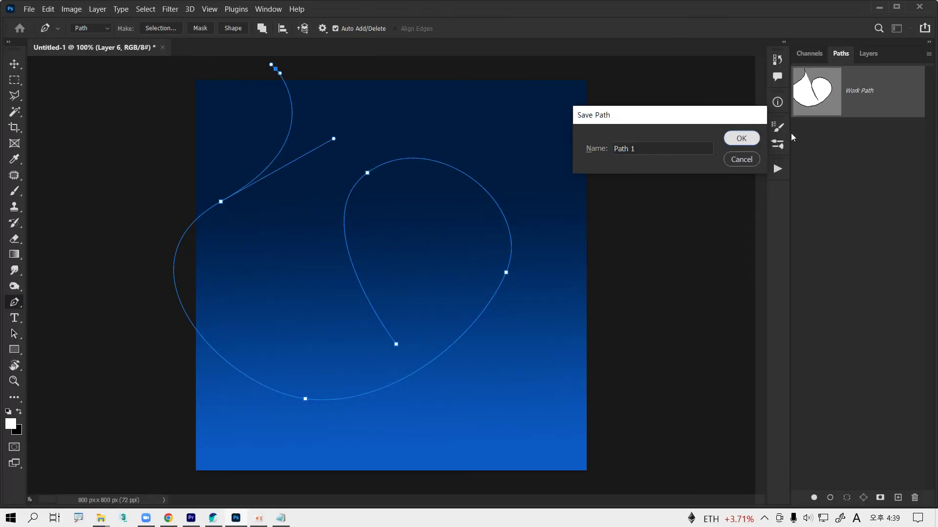
{"action": "left_click", "coordinate": [741, 139]}
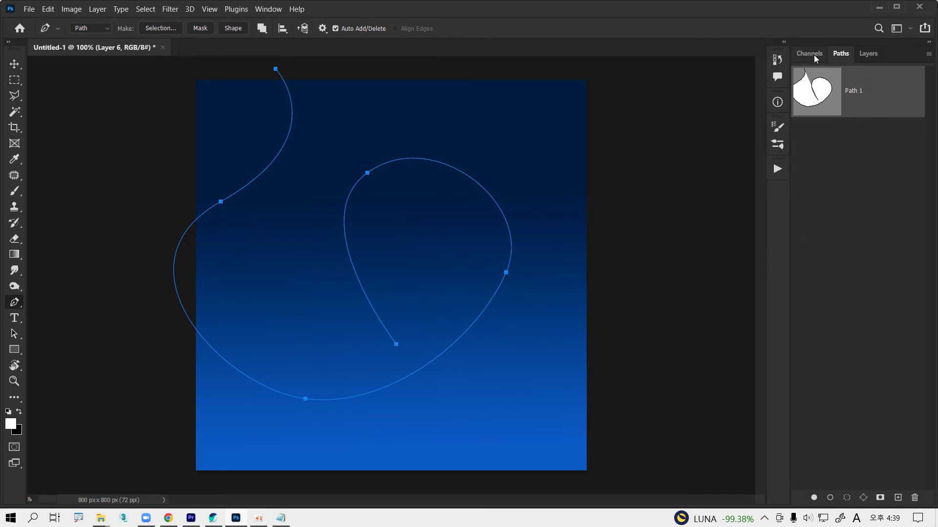
- Stamp one white star in the upper-right sky on Layer 6 with the shrunken star brush
{"action": "left_click", "coordinate": [865, 55]}
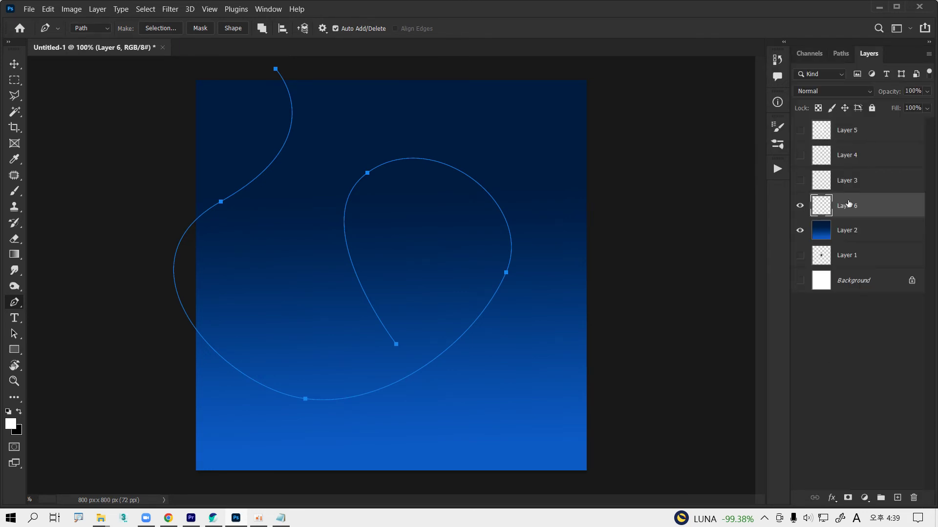
{"action": "left_click", "coordinate": [799, 206]}
{"action": "left_click", "coordinate": [14, 192]}
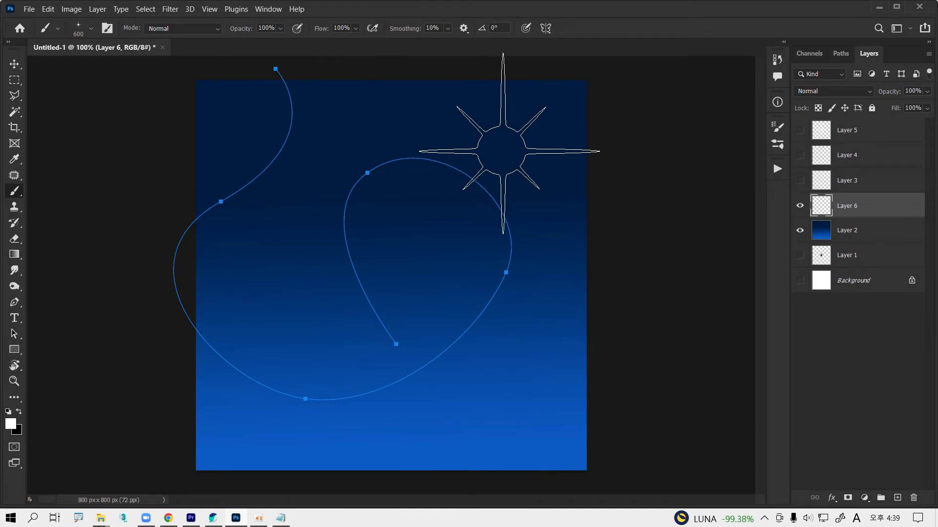
{"action": "key", "text": "bracketleft"}
{"action": "key", "text": "bracketleft"}
{"action": "key", "text": "bracketleft"}
{"action": "key", "text": "bracketleft"}
{"action": "key", "text": "bracketleft"}
{"action": "key", "text": "bracketleft"}
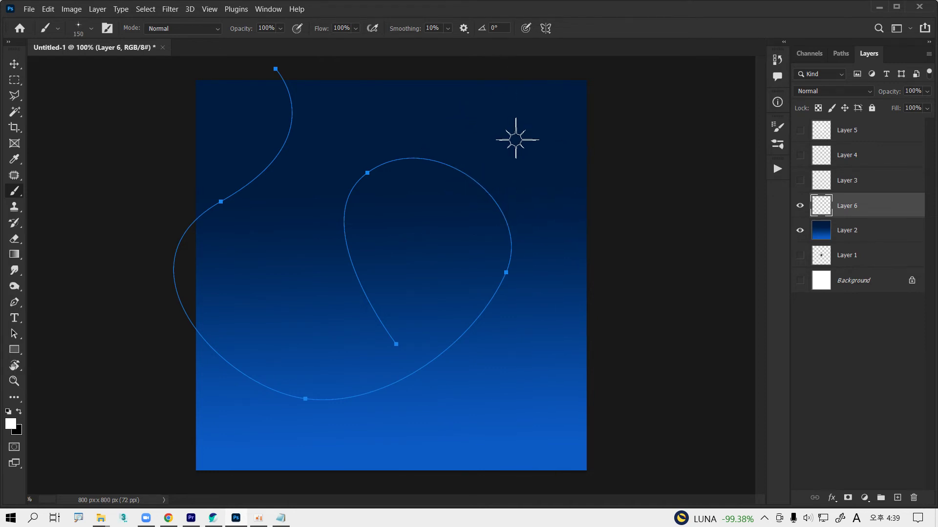
{"action": "key", "text": "bracketleft"}
{"action": "key", "text": "bracketleft"}
{"action": "key", "text": "bracketleft"}
{"action": "key", "text": "bracketleft"}
{"action": "left_click", "coordinate": [525, 140]}
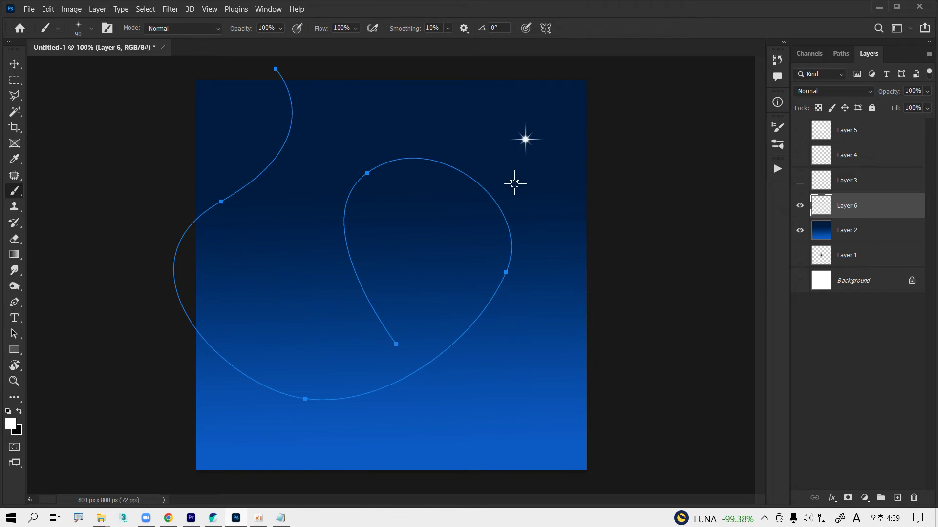
{"action": "key", "text": "bracketleft"}
{"action": "left_click", "coordinate": [799, 205]}
{"action": "left_click", "coordinate": [841, 54]}
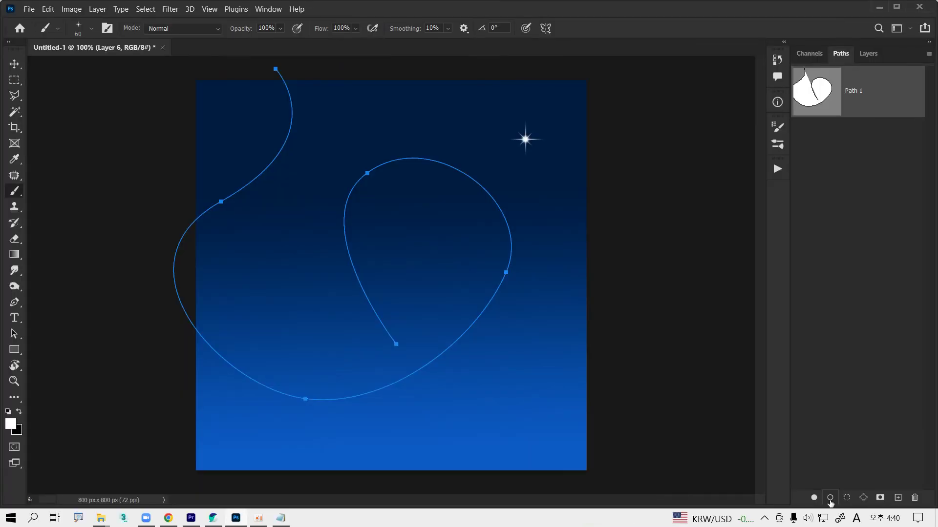
{"action": "left_click", "coordinate": [830, 499]}
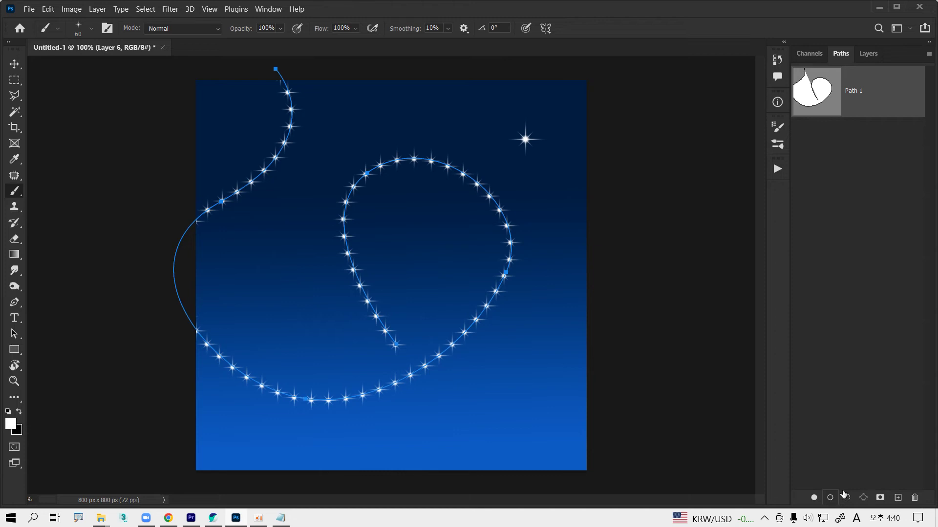
{"action": "key", "text": "ctrl+z"}
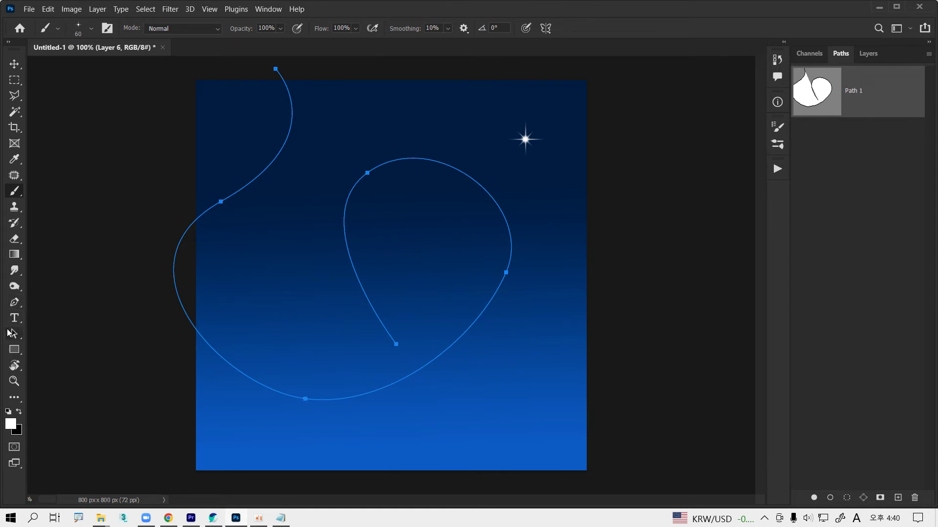
- Move Path 1 right and down and scale it to about 94%
{"action": "key", "text": "a"}
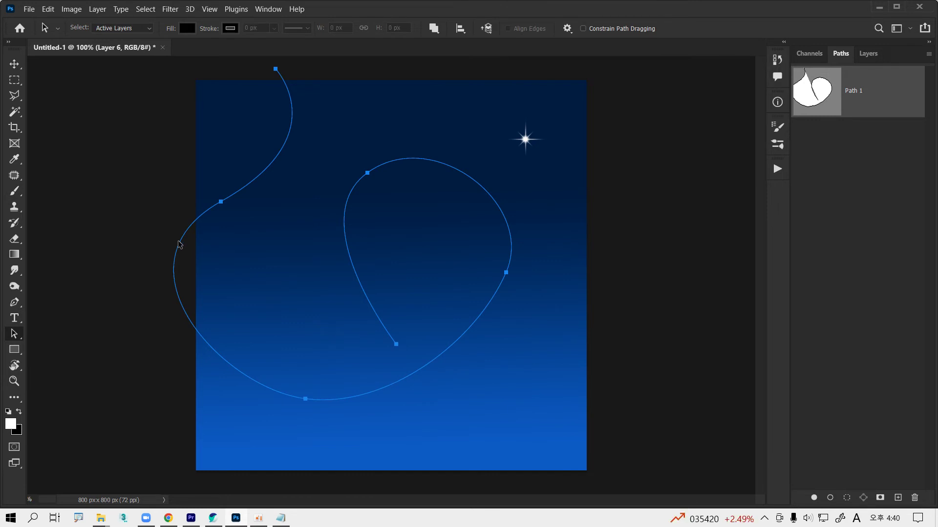
{"action": "left_click_drag", "start_coordinate": [177, 244], "coordinate": [227, 270]}
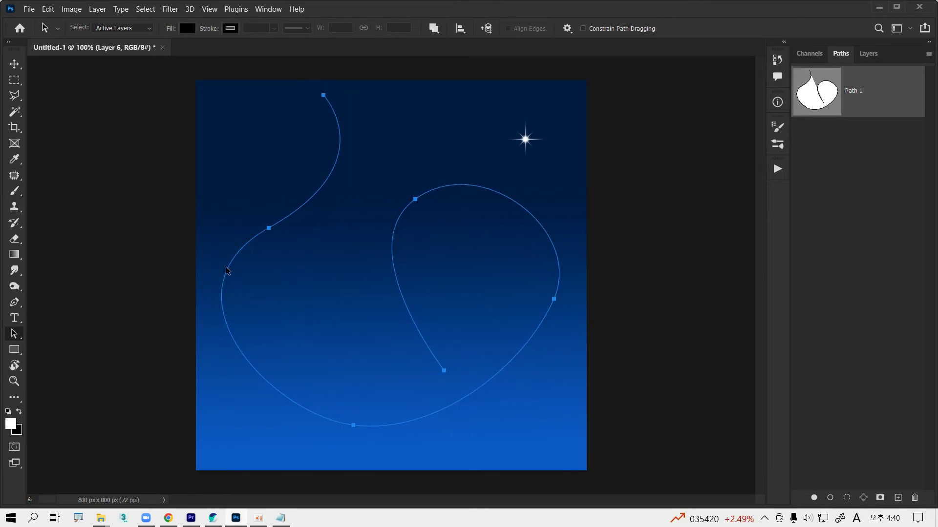
{"action": "key", "text": "ctrl+r"}
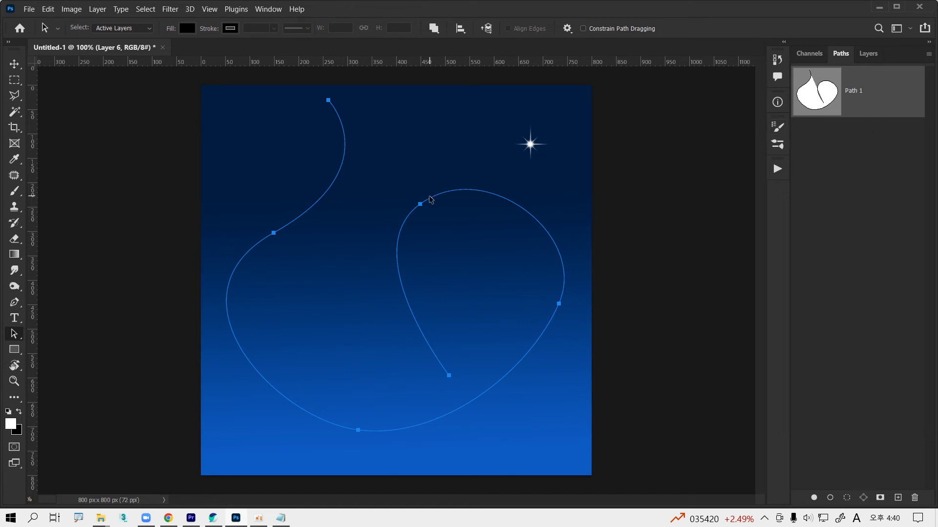
{"action": "left_click_drag", "start_coordinate": [478, 193], "coordinate": [476, 190]}
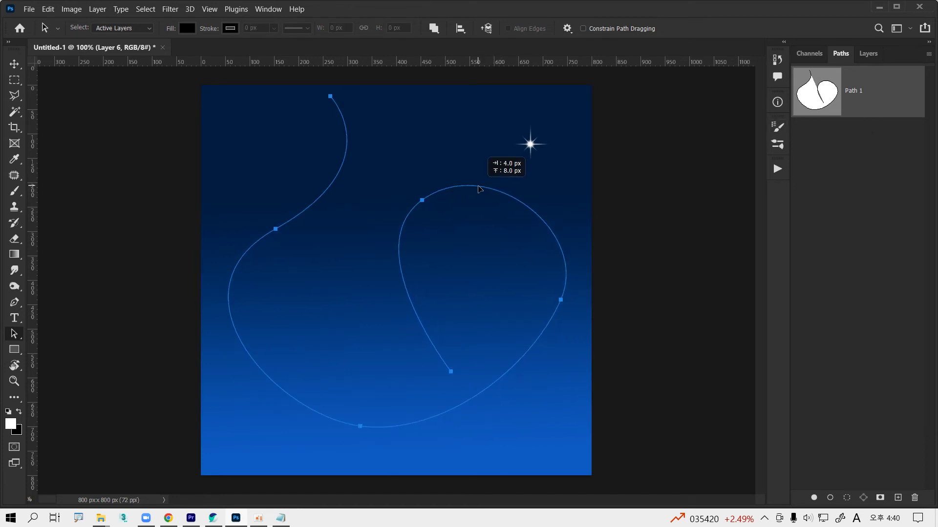
{"action": "key", "text": "ctrl"}
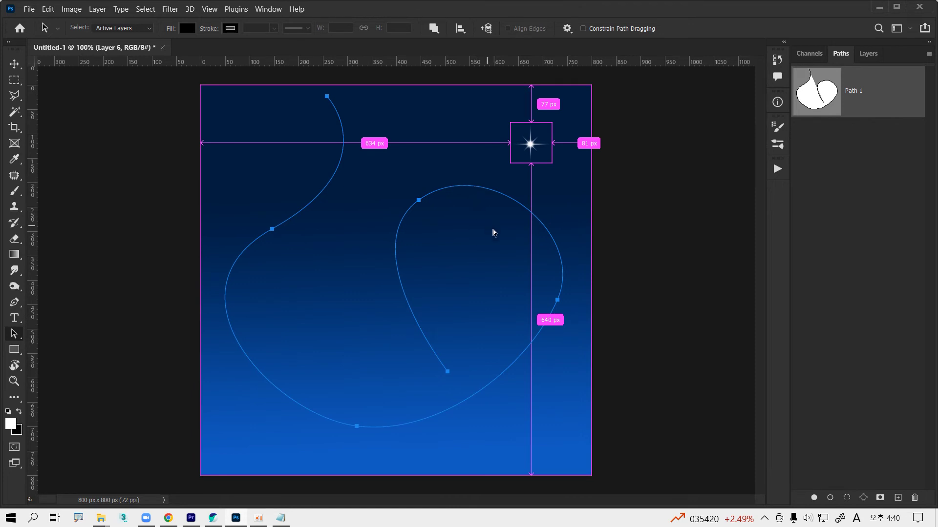
{"action": "key", "text": "ctrl+t"}
{"action": "left_click_drag", "start_coordinate": [561, 424], "coordinate": [541, 413]}
{"action": "key", "text": "Return"}
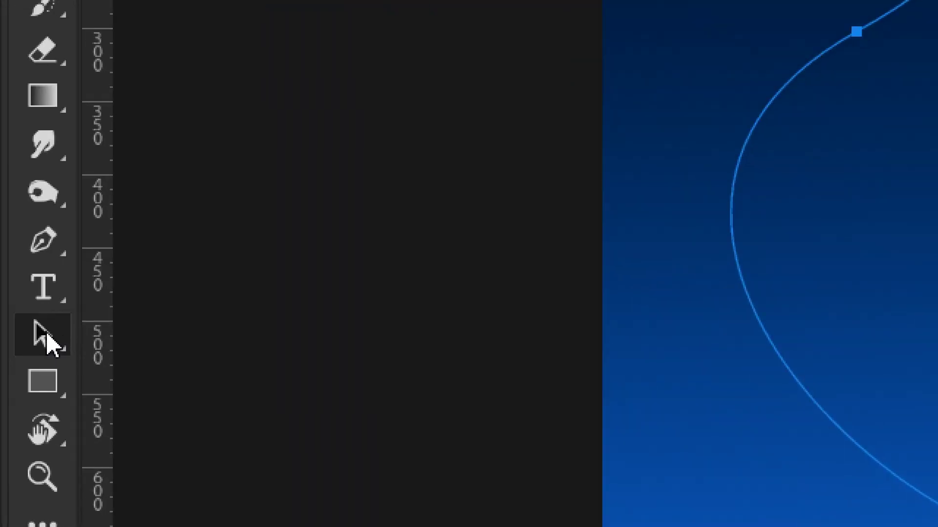
- Drag Path 1's anchors and handles into a fuller heart with a tail crossing to the lower right
{"action": "right_click", "coordinate": [18, 335]}
{"action": "left_click", "coordinate": [183, 384]}
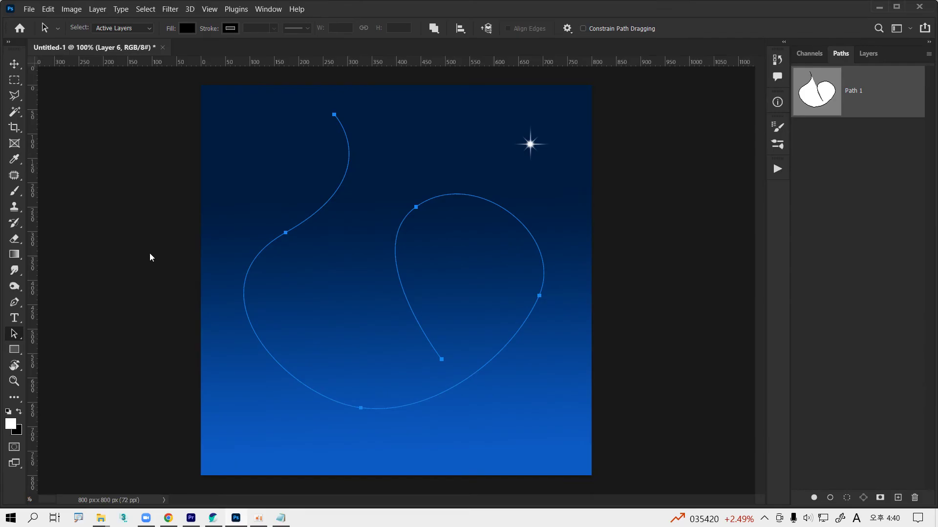
{"action": "mouse_move", "coordinate": [297, 97]}
{"action": "left_mouse_down"}
{"action": "mouse_move", "coordinate": [355, 128]}
{"action": "mouse_move", "coordinate": [332, 88]}
{"action": "left_mouse_up"}
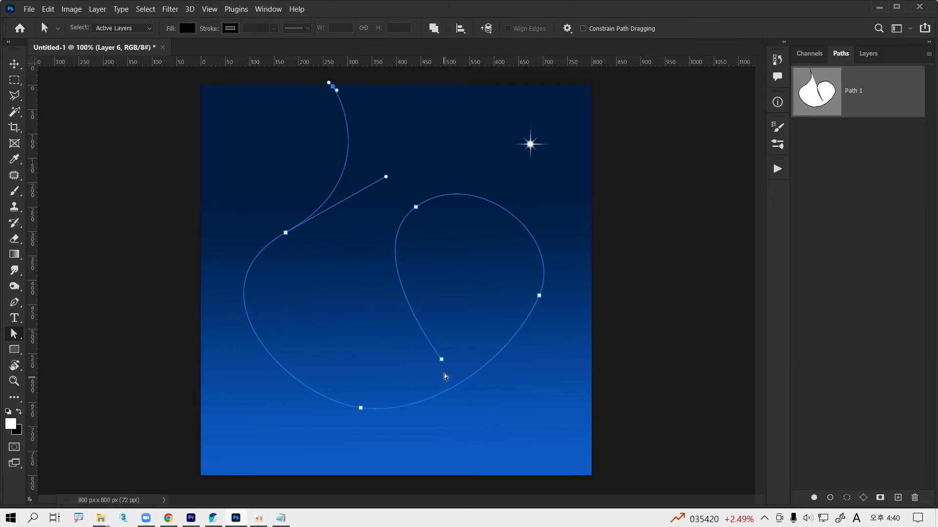
{"action": "left_click_drag", "start_coordinate": [444, 361], "coordinate": [512, 413]}
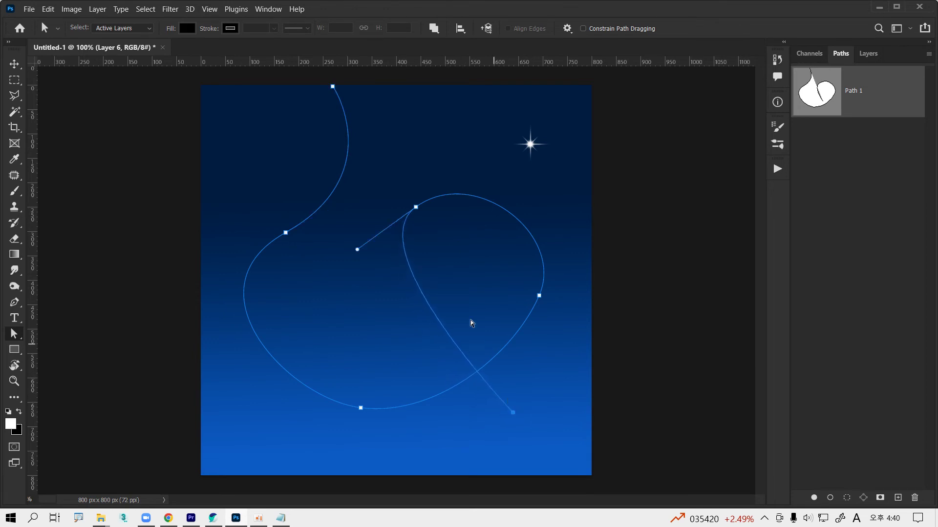
{"action": "left_click_drag", "start_coordinate": [358, 250], "coordinate": [294, 287]}
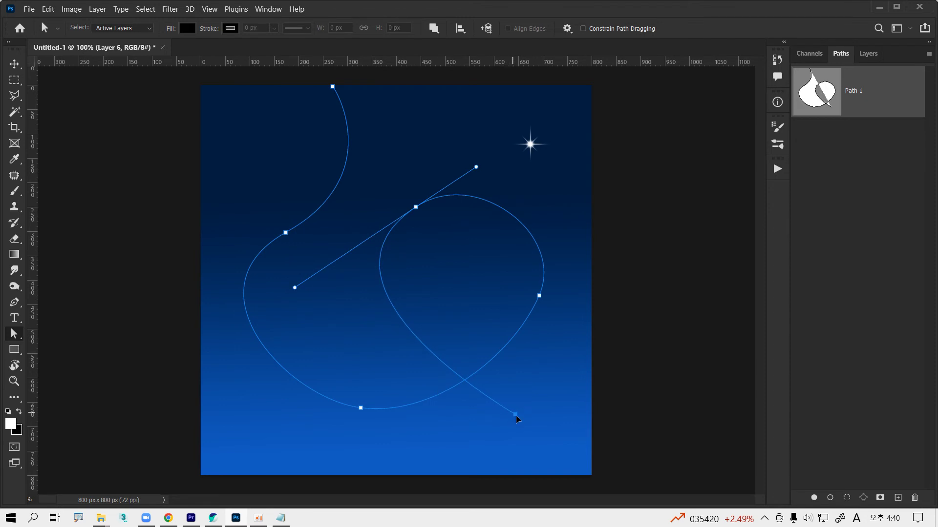
{"action": "left_click_drag", "start_coordinate": [512, 412], "coordinate": [539, 431]}
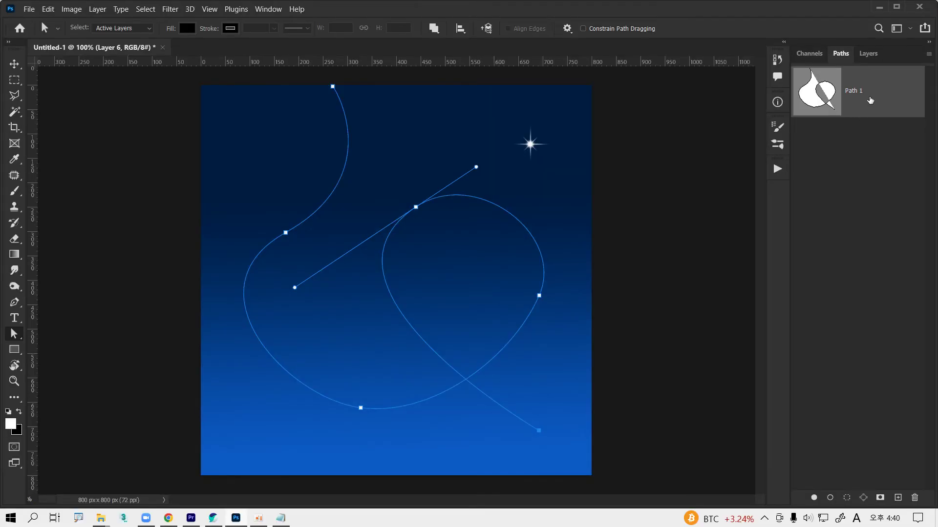
- Deselect the anchors, hide Path 1's outline, and return to the Layers panel
{"action": "left_click", "coordinate": [568, 249]}
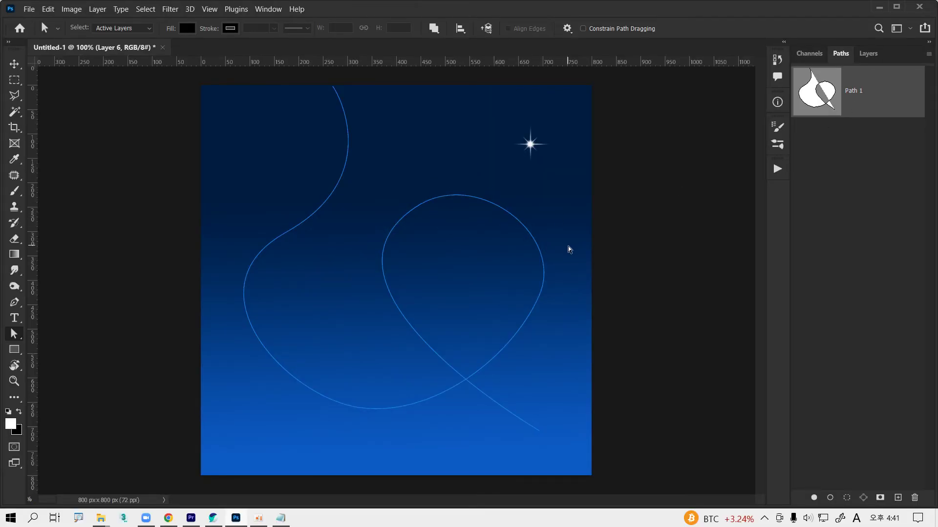
{"action": "left_click", "coordinate": [853, 237]}
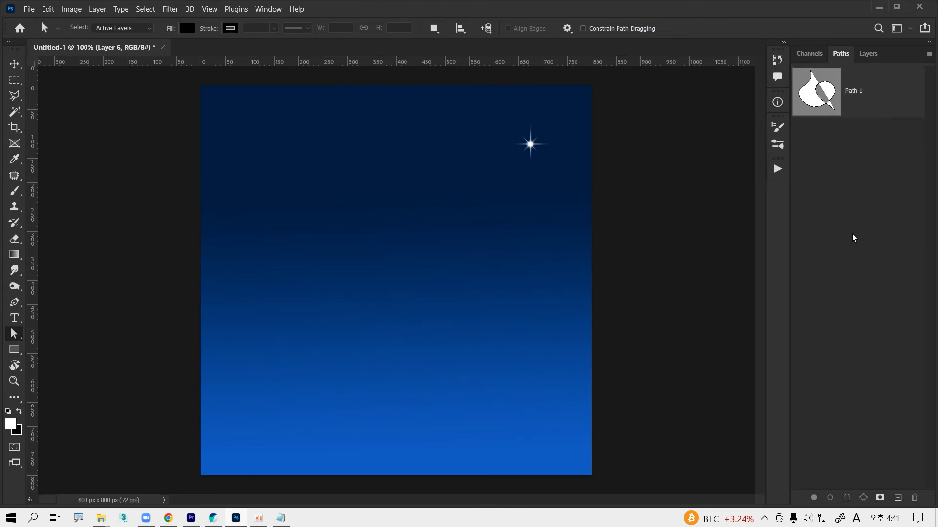
{"action": "left_click", "coordinate": [868, 101]}
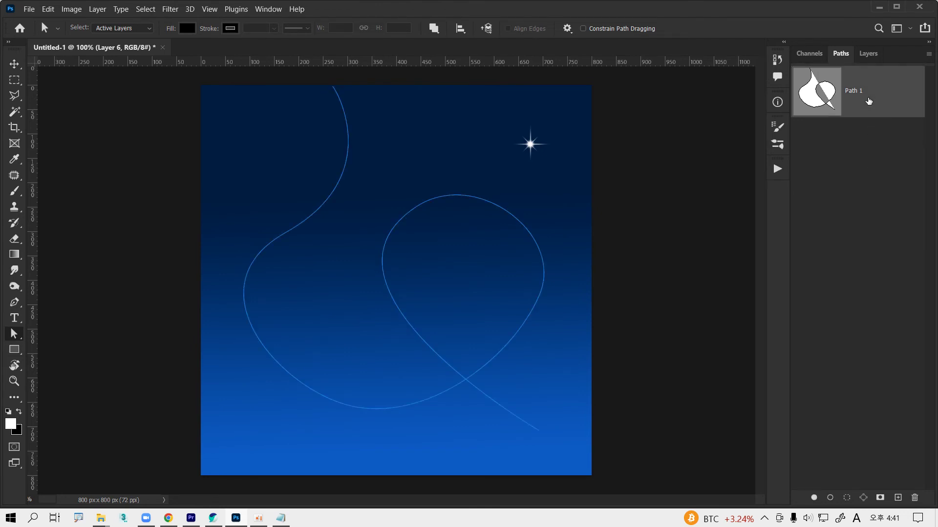
{"action": "left_click", "coordinate": [808, 54]}
{"action": "left_click", "coordinate": [869, 54]}
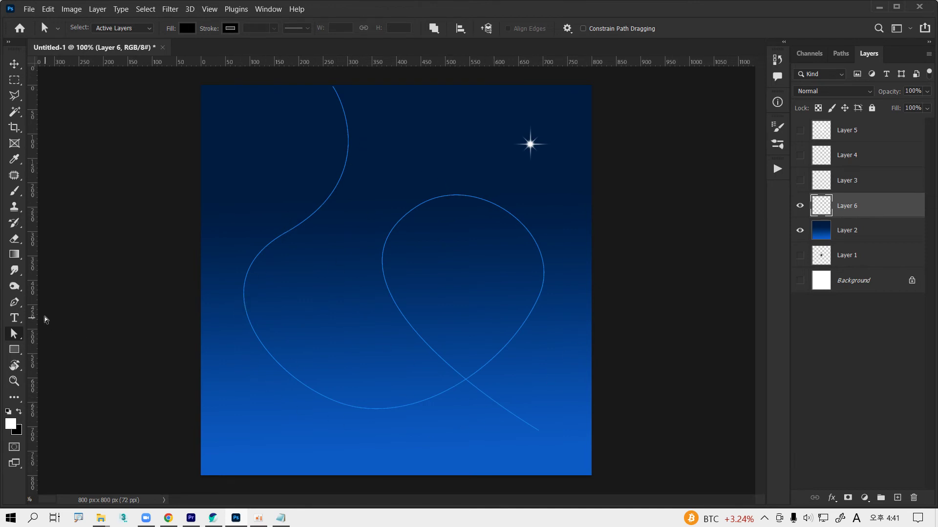
- Stamp a second small white star beside the first in the upper sky
{"action": "left_click", "coordinate": [13, 192]}
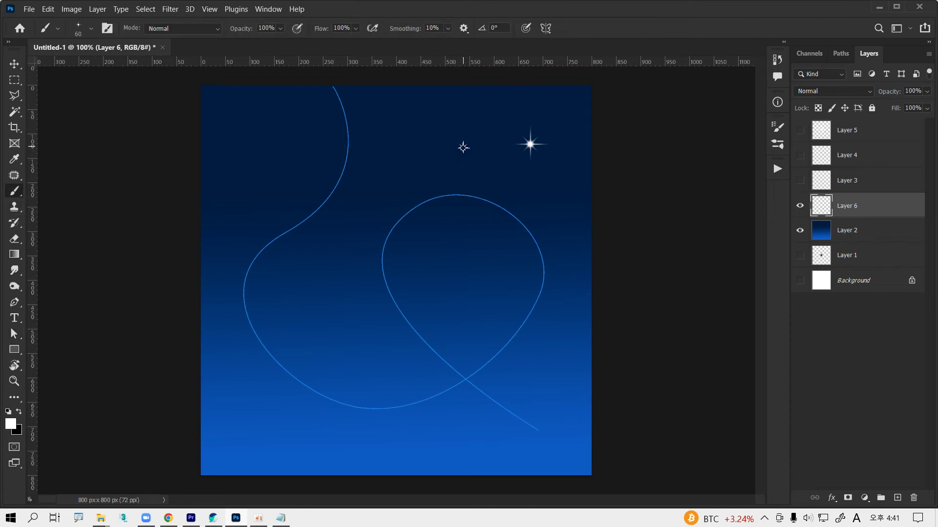
{"action": "left_click", "coordinate": [479, 136]}
{"action": "key", "text": "F5"}
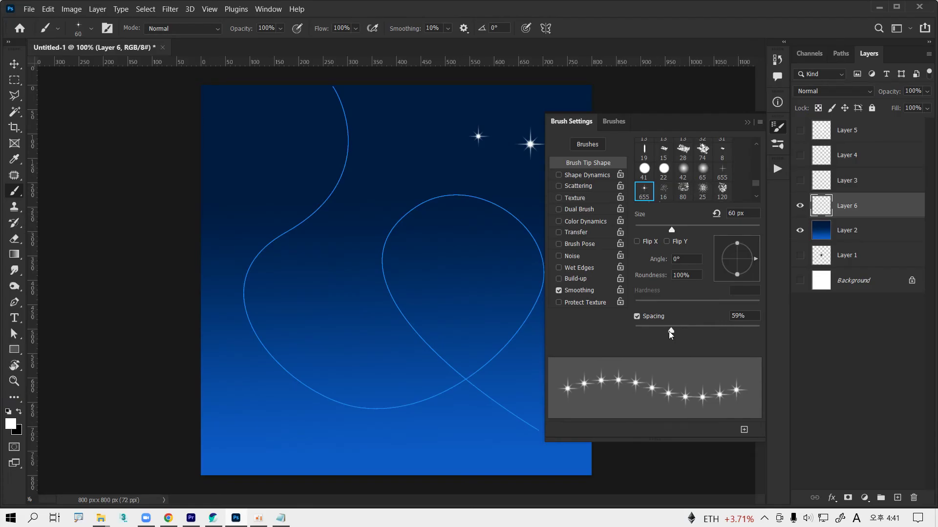
- Set the star brush's Brush Tip Spacing to 73% and close Brush Settings
{"action": "mouse_move", "coordinate": [672, 331]}
{"action": "left_mouse_down"}
{"action": "mouse_move", "coordinate": [657, 331]}
{"action": "mouse_move", "coordinate": [680, 331]}
{"action": "left_mouse_up"}
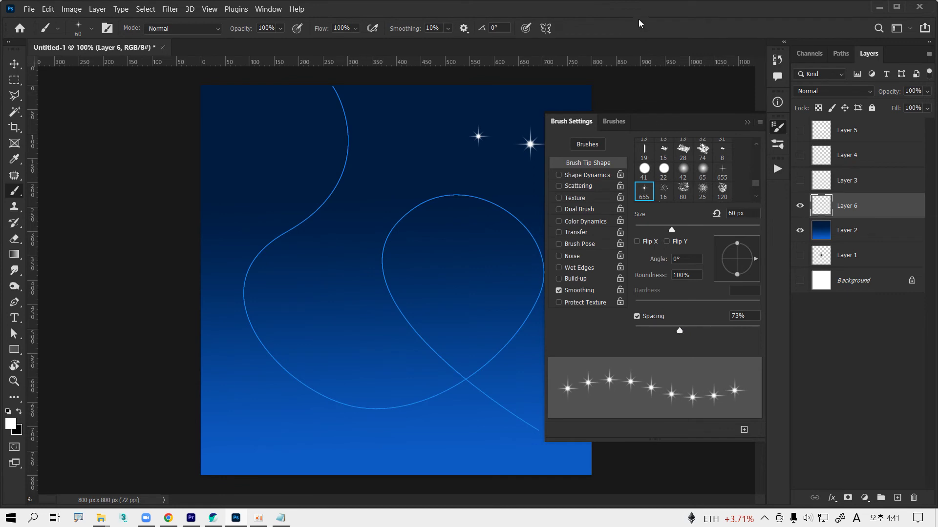
{"action": "key", "text": "F5"}
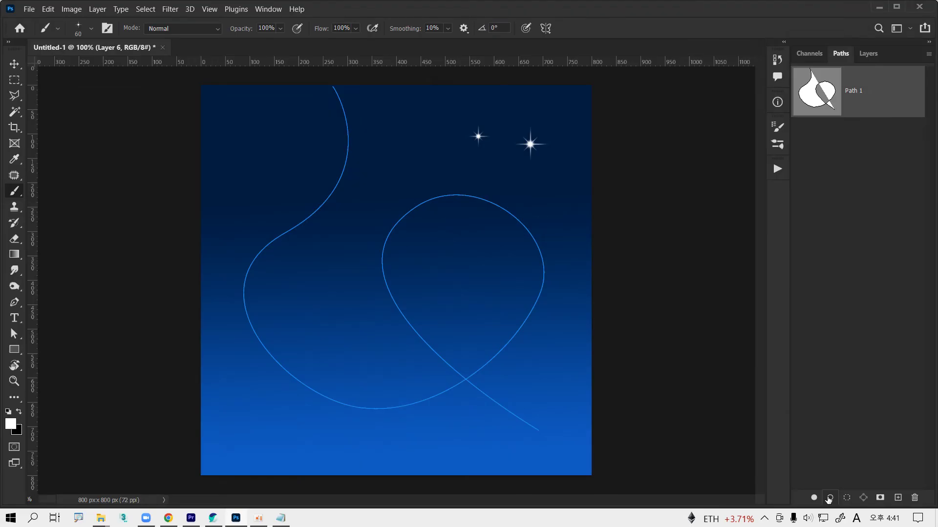
{"action": "left_click", "coordinate": [829, 498]}
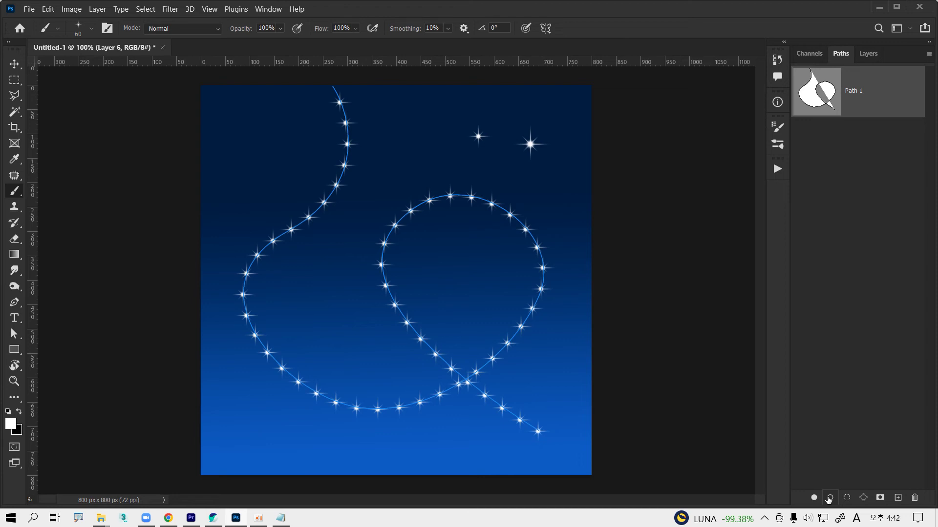
{"action": "left_click", "coordinate": [866, 352]}
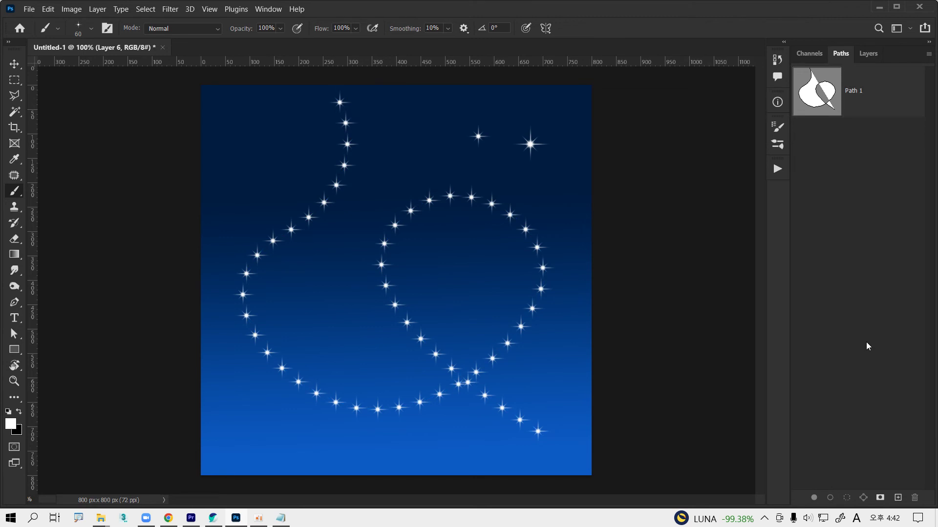
{"action": "key", "text": "ctrl+z"}
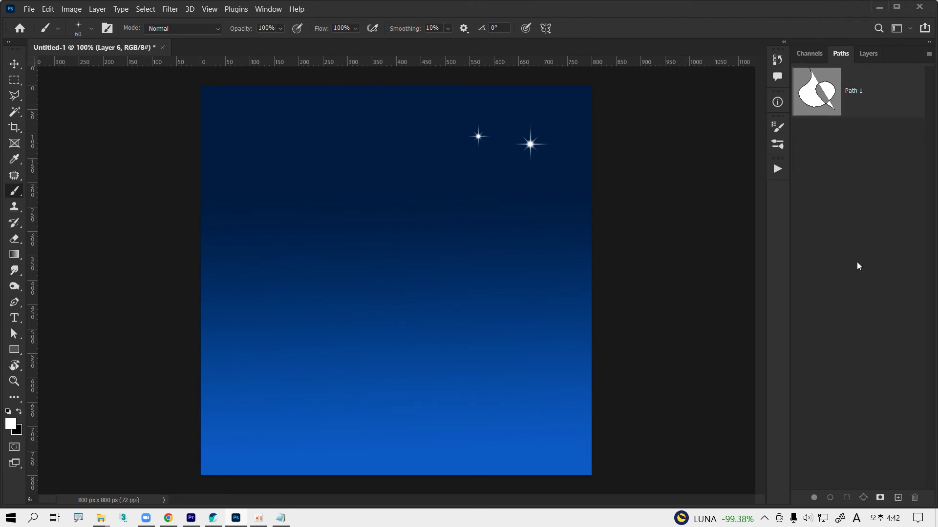
- Enable Shape Dynamics with Size Jitter 70%, Minimum Diameter 25%, Angle Jitter 41%
{"action": "left_click", "coordinate": [861, 118]}
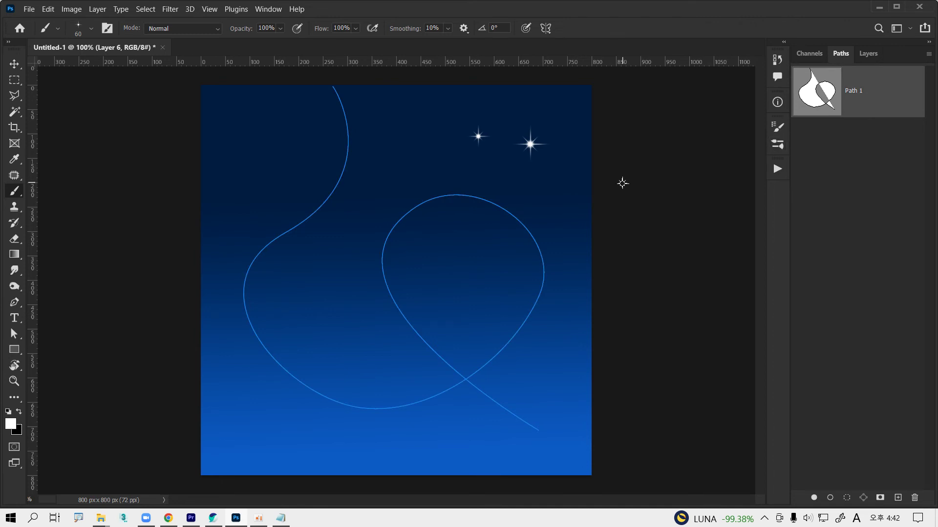
{"action": "key", "text": "F5"}
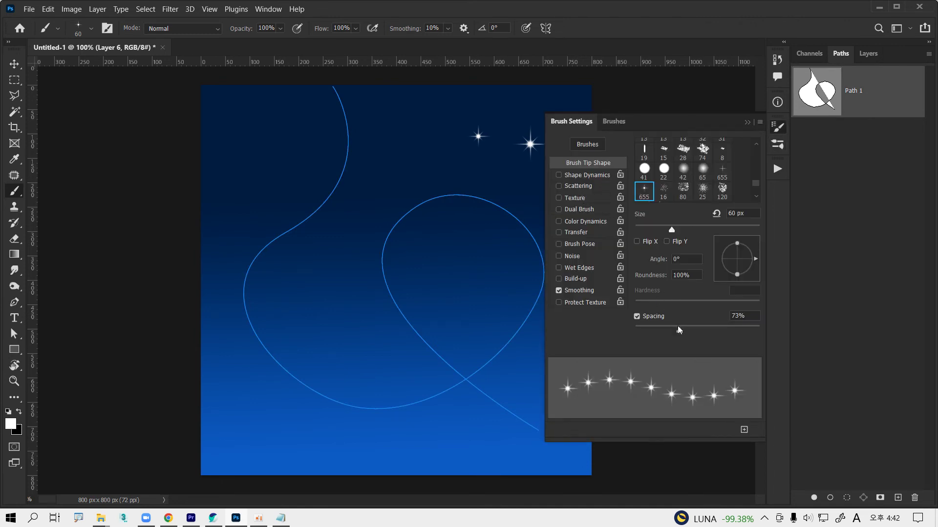
{"action": "left_click_drag", "start_coordinate": [678, 329], "coordinate": [662, 331]}
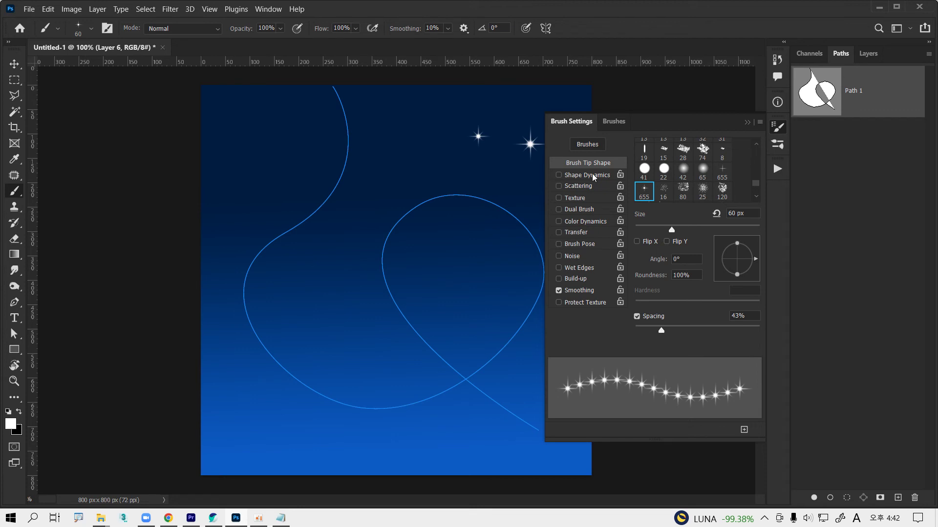
{"action": "left_click", "coordinate": [579, 176]}
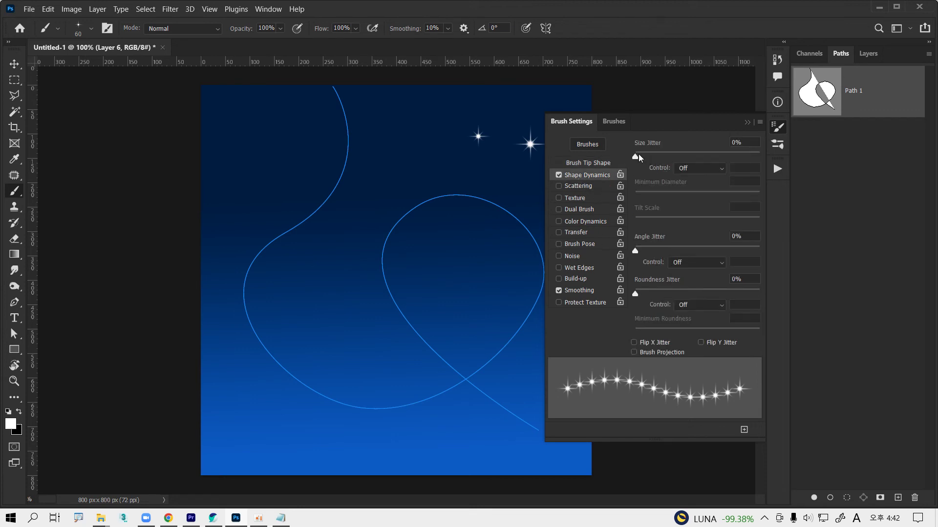
{"action": "left_click_drag", "start_coordinate": [636, 156], "coordinate": [721, 157]}
{"action": "left_click_drag", "start_coordinate": [635, 196], "coordinate": [665, 195]}
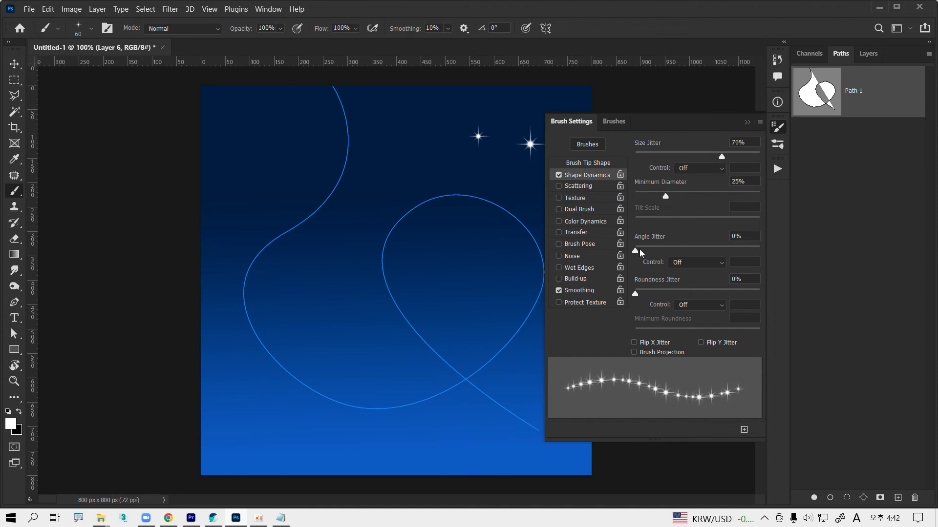
{"action": "left_click_drag", "start_coordinate": [635, 251], "coordinate": [686, 251]}
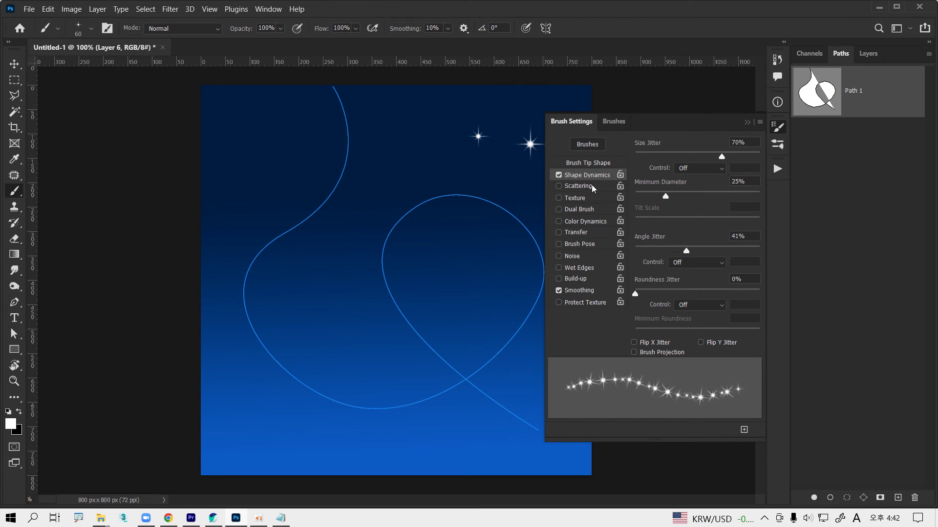
- Set the brush Spacing to 57% and float the Layers panel beside the canvas
{"action": "left_click", "coordinate": [589, 167]}
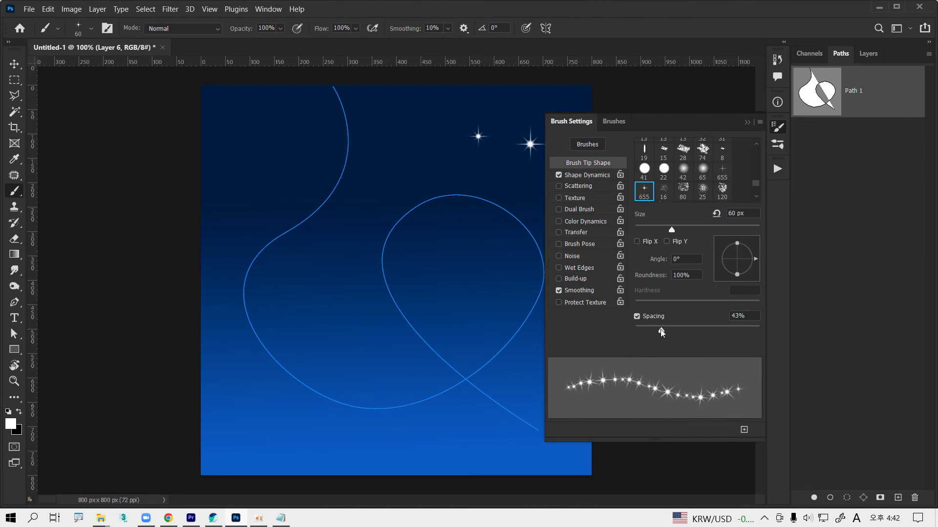
{"action": "left_click_drag", "start_coordinate": [661, 331], "coordinate": [669, 331]}
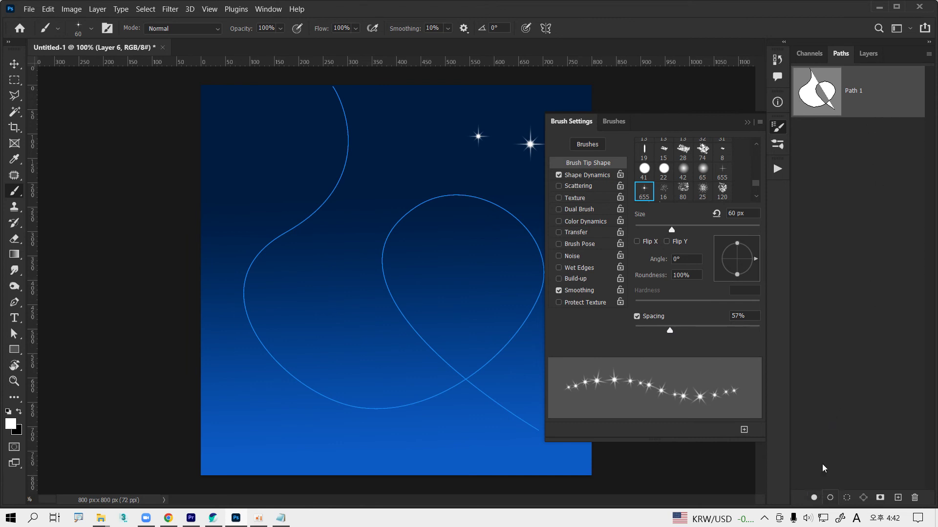
{"action": "left_click_drag", "start_coordinate": [854, 59], "coordinate": [56, 78]}
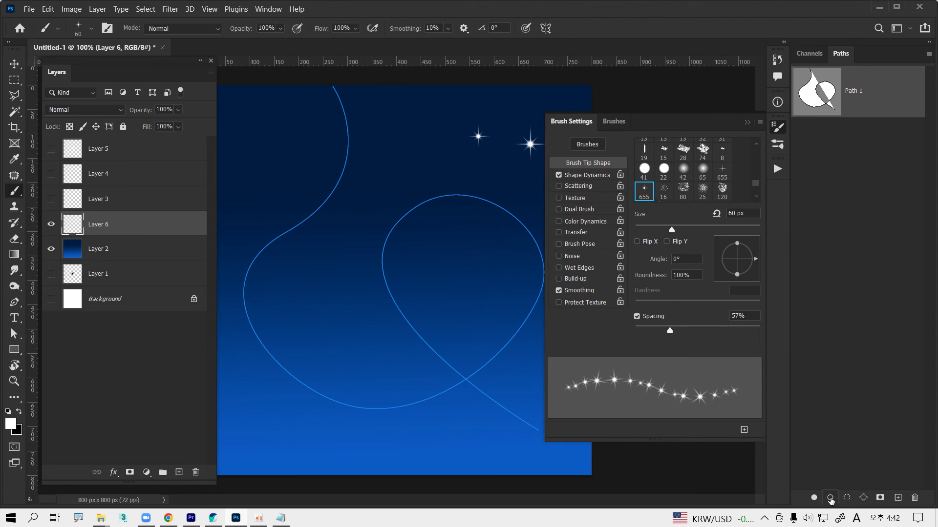
- Stroke Path 1 with the jittered star brush on Layer 6 and hide the path outline
{"action": "left_click", "coordinate": [830, 498]}
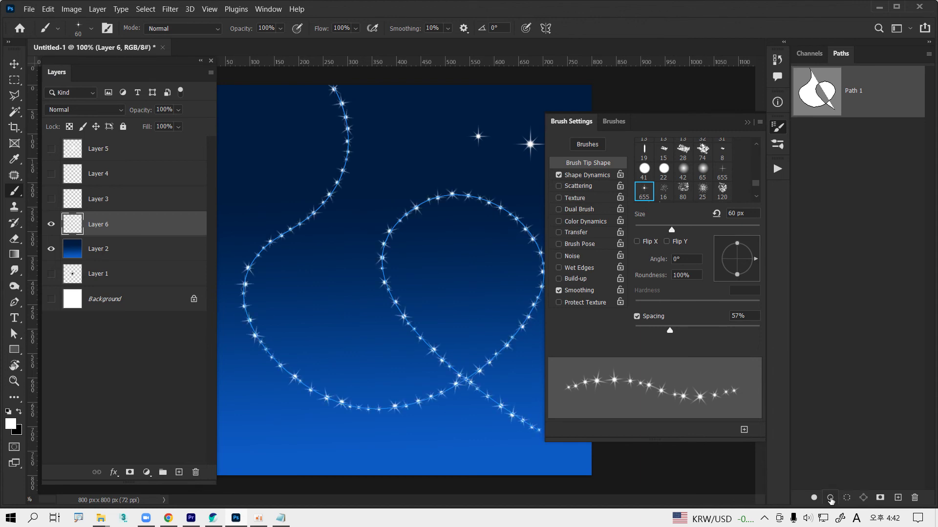
{"action": "left_click", "coordinate": [891, 262]}
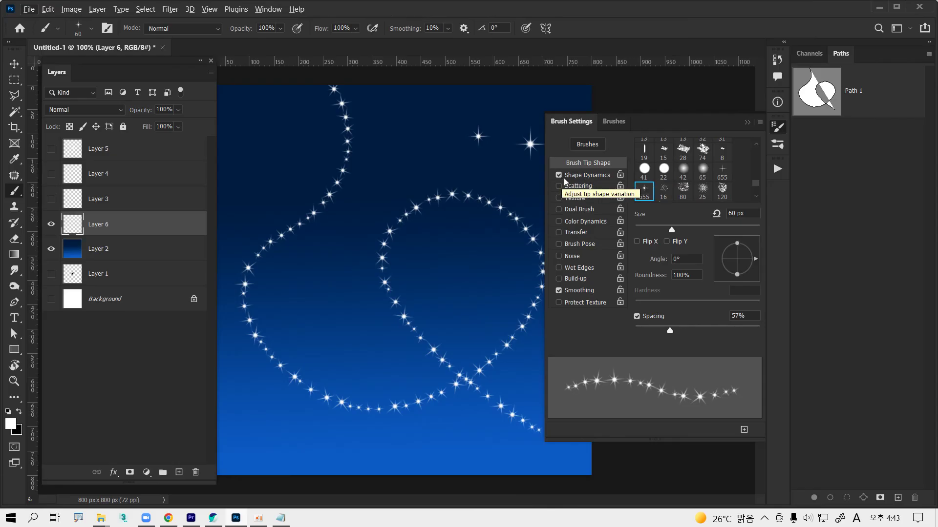
{"action": "left_click", "coordinate": [590, 178]}
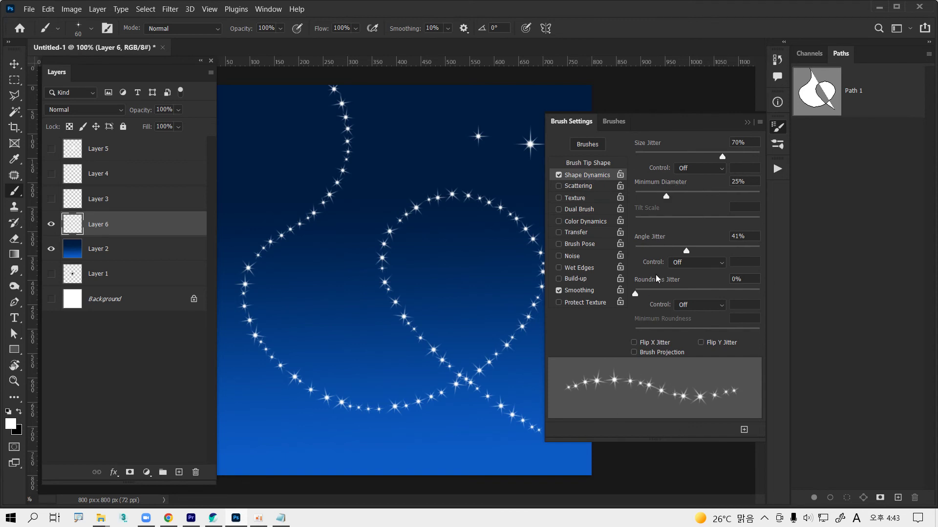
- Soften Shape Dynamics to Size Jitter 42%, Minimum Diameter 41%, Angle Jitter 12%
{"action": "left_click_drag", "start_coordinate": [668, 198], "coordinate": [687, 197]}
{"action": "left_click_drag", "start_coordinate": [722, 157], "coordinate": [687, 157]}
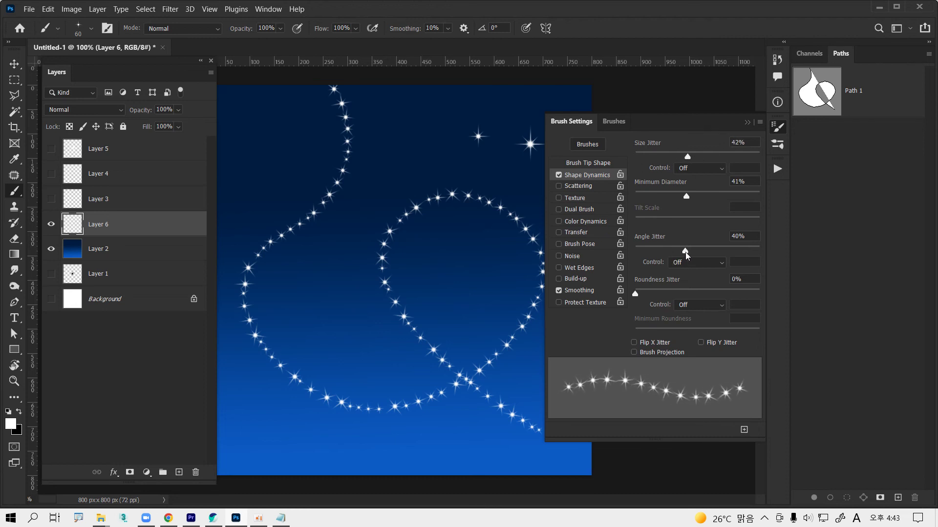
{"action": "mouse_move", "coordinate": [686, 251]}
{"action": "left_mouse_down"}
{"action": "mouse_move", "coordinate": [656, 252]}
{"action": "mouse_move", "coordinate": [677, 251]}
{"action": "left_mouse_up"}
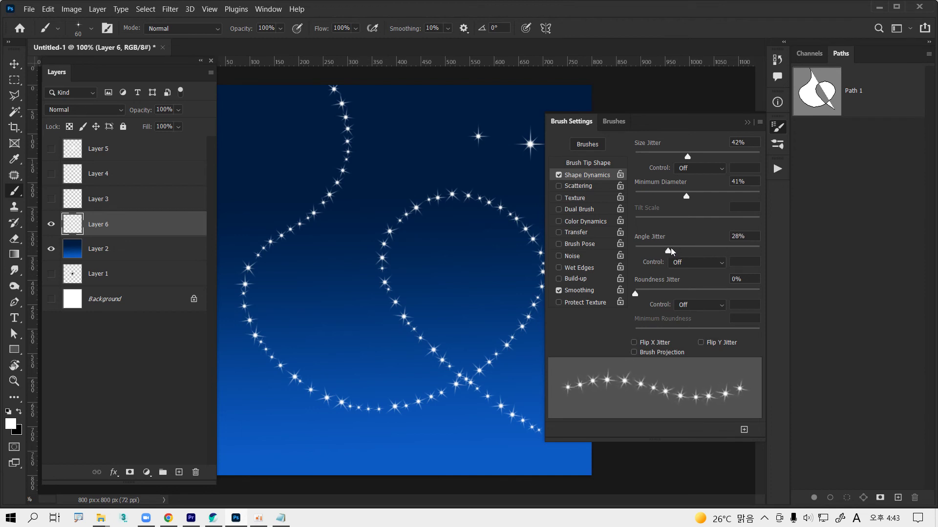
{"action": "left_click_drag", "start_coordinate": [677, 251], "coordinate": [650, 251]}
{"action": "mouse_move", "coordinate": [635, 293]}
{"action": "left_mouse_down"}
{"action": "mouse_move", "coordinate": [618, 296]}
{"action": "mouse_move", "coordinate": [635, 293]}
{"action": "left_mouse_up"}
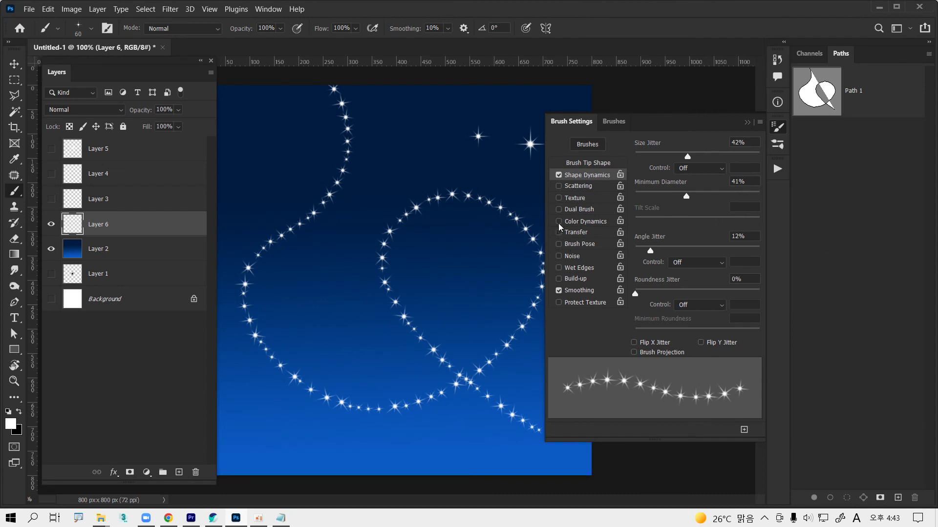
- Enable Color Dynamics, hide Layer 6, add a new Layer 7, and reactivate Path 1
{"action": "left_click", "coordinate": [577, 222]}
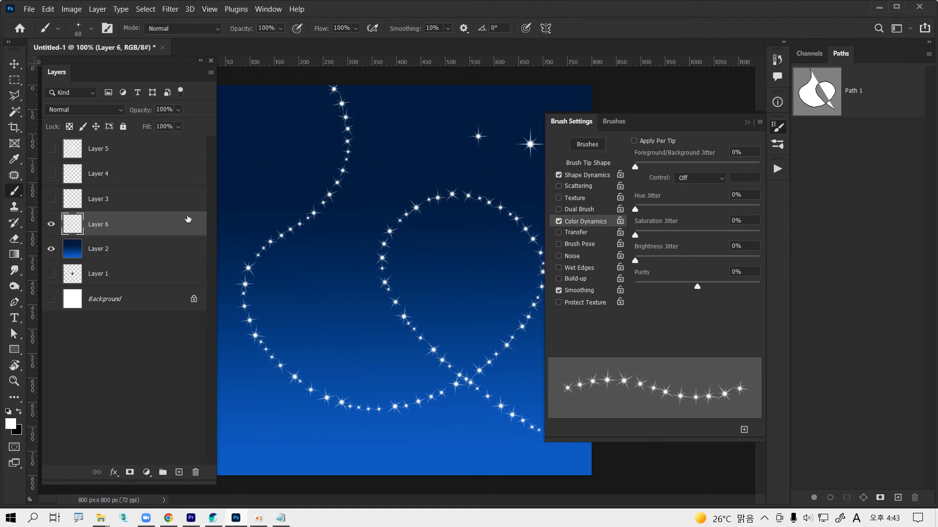
{"action": "left_click", "coordinate": [51, 224]}
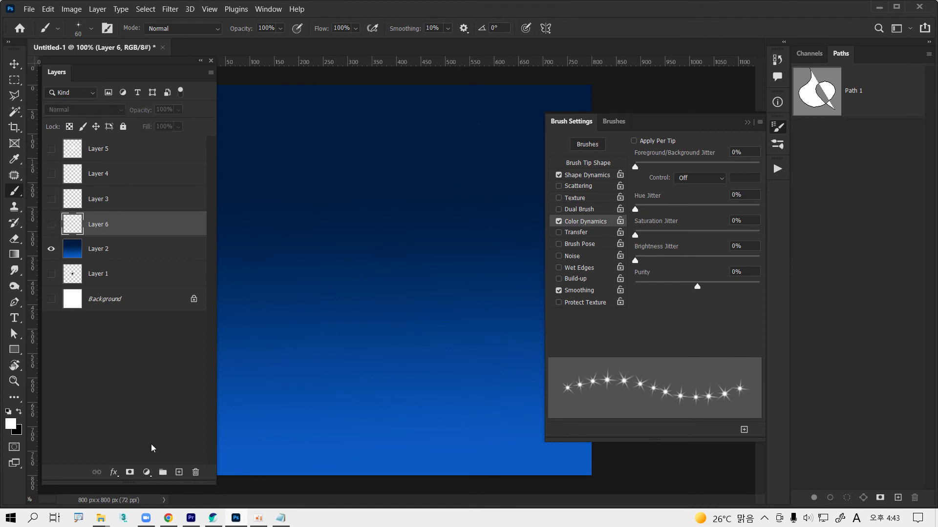
{"action": "left_click", "coordinate": [178, 472]}
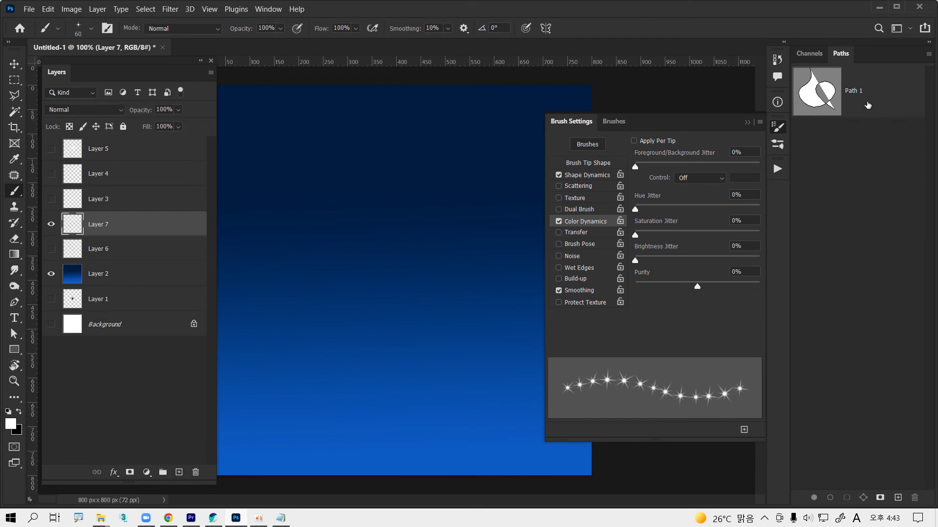
{"action": "left_click", "coordinate": [867, 105]}
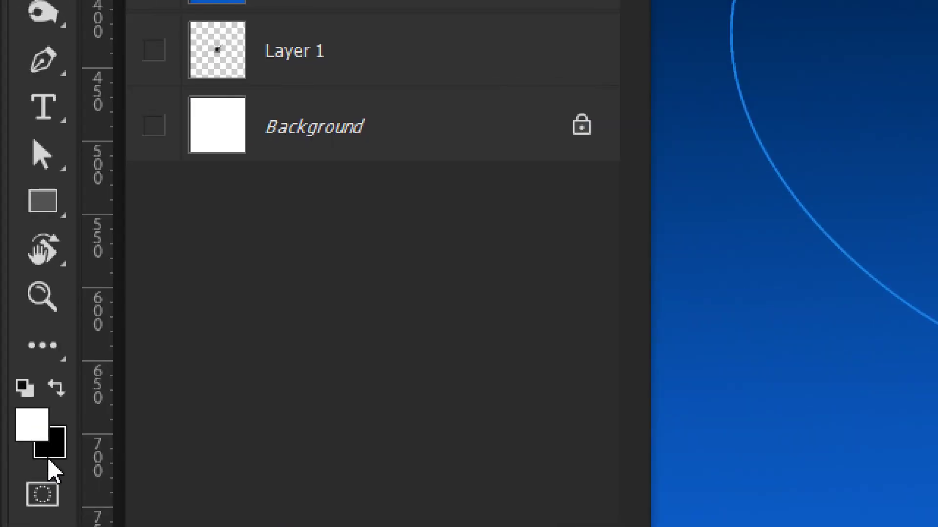
- Set the background colour to a fully bright, saturated yellow
{"action": "left_click", "coordinate": [51, 452]}
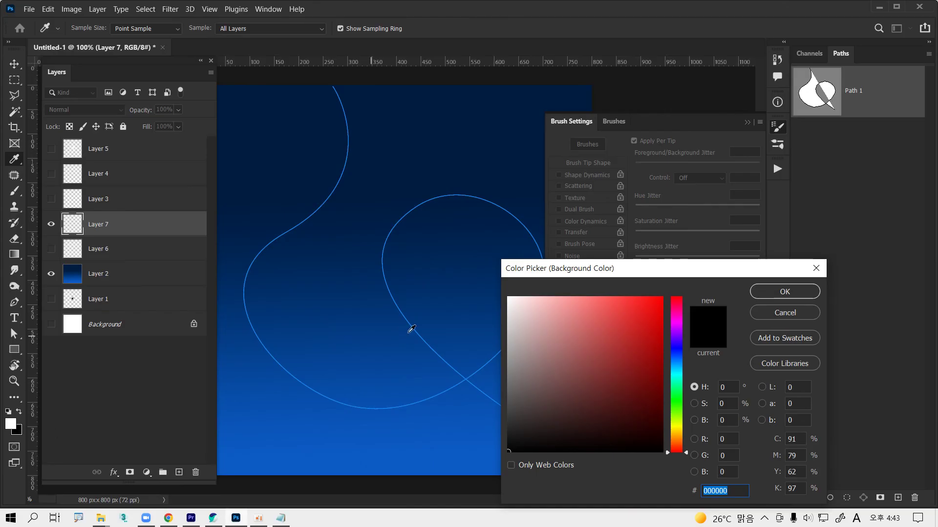
{"action": "left_click", "coordinate": [677, 424]}
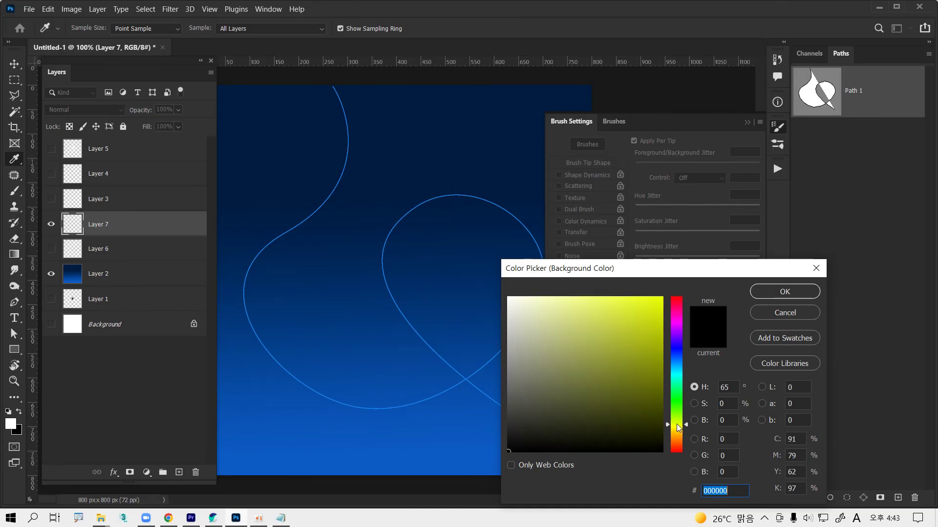
{"action": "left_click", "coordinate": [666, 297]}
{"action": "left_click", "coordinate": [769, 294]}
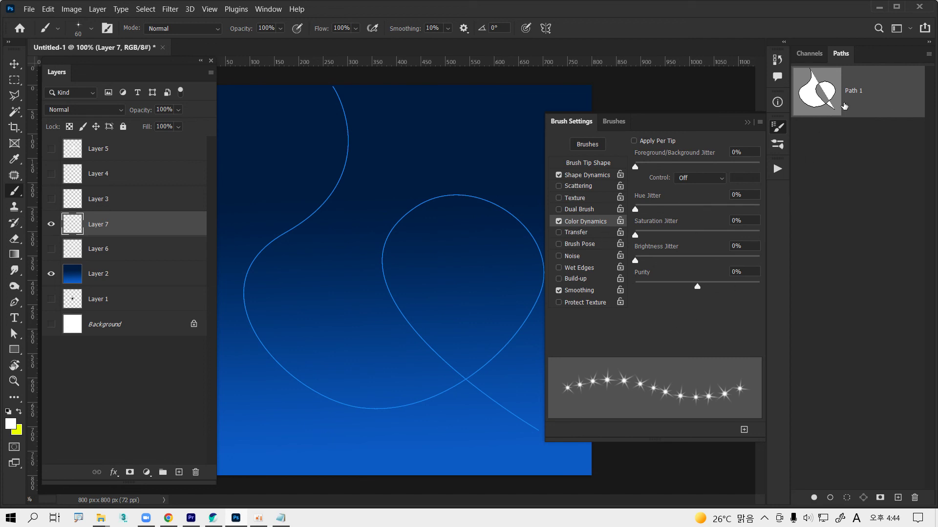
- Stroke the heart path, set brush hue/saturation/brightness jitter to 56/57/44%, hide Layer 7, add Layer 8
{"action": "left_click", "coordinate": [830, 498]}
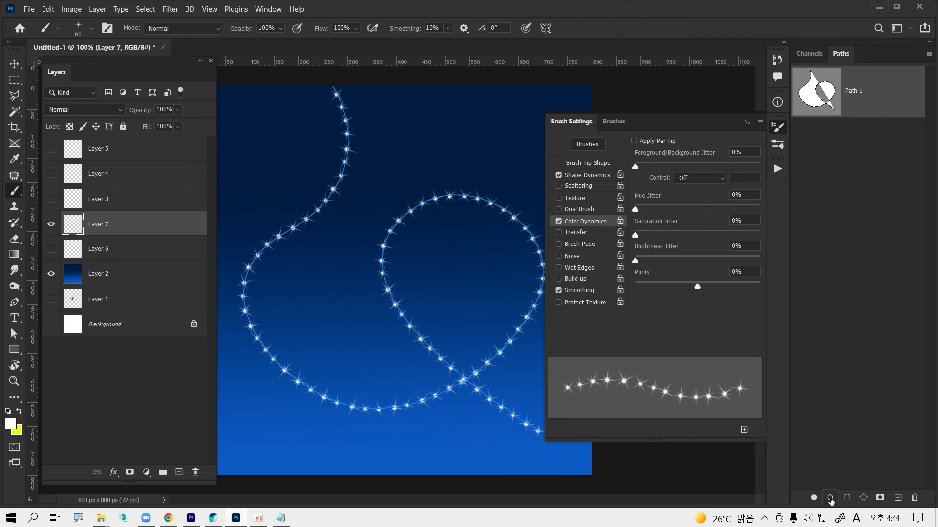
{"action": "left_click", "coordinate": [864, 248]}
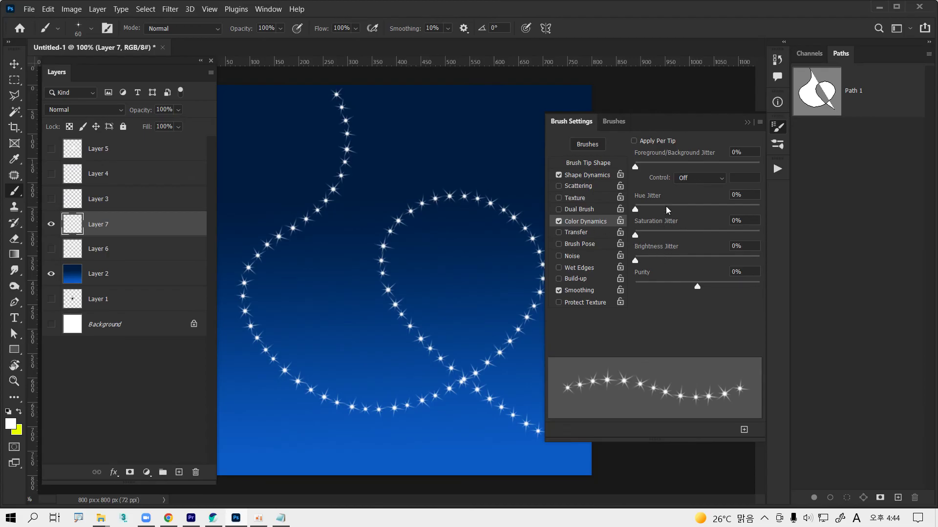
{"action": "left_click_drag", "start_coordinate": [636, 210], "coordinate": [704, 210]}
{"action": "left_click_drag", "start_coordinate": [634, 235], "coordinate": [705, 235]}
{"action": "mouse_move", "coordinate": [635, 261]}
{"action": "left_mouse_down"}
{"action": "mouse_move", "coordinate": [713, 262]}
{"action": "mouse_move", "coordinate": [691, 264]}
{"action": "left_mouse_up"}
{"action": "left_click", "coordinate": [51, 225]}
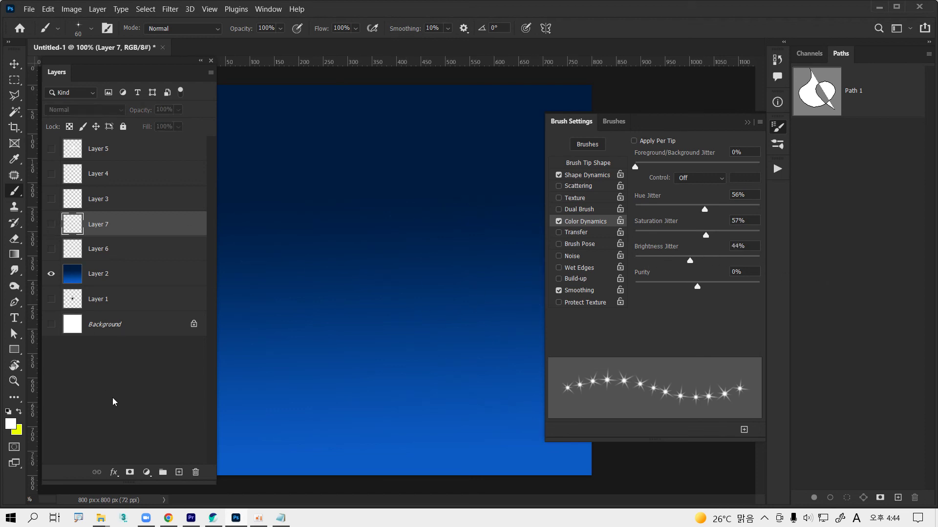
{"action": "left_click", "coordinate": [178, 472]}
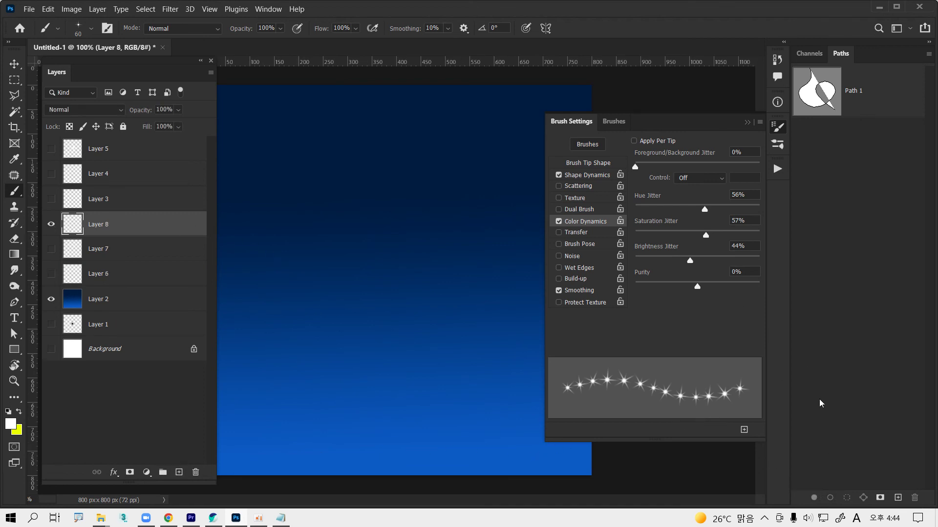
- Stroke Path 1 on Layer 8 with the jittered star brush, then hide the path outline
{"action": "left_click", "coordinate": [864, 91]}
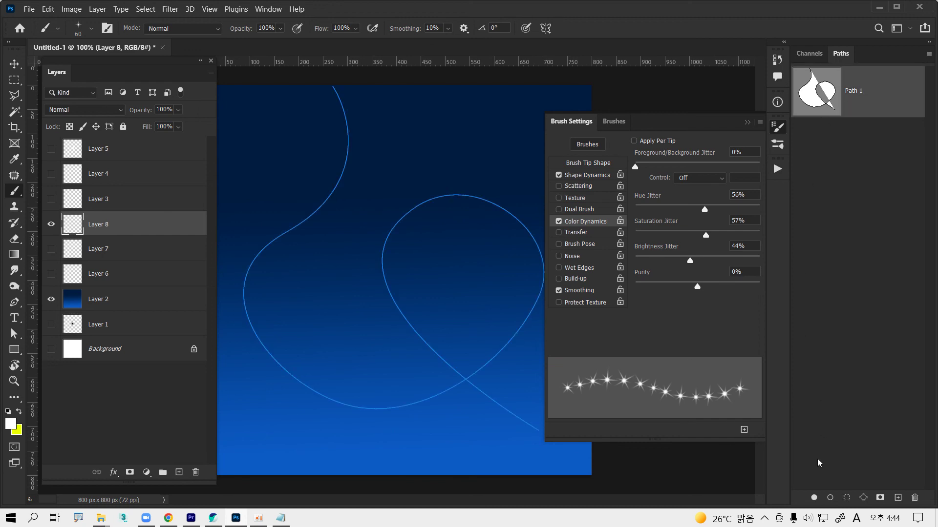
{"action": "left_click", "coordinate": [830, 498]}
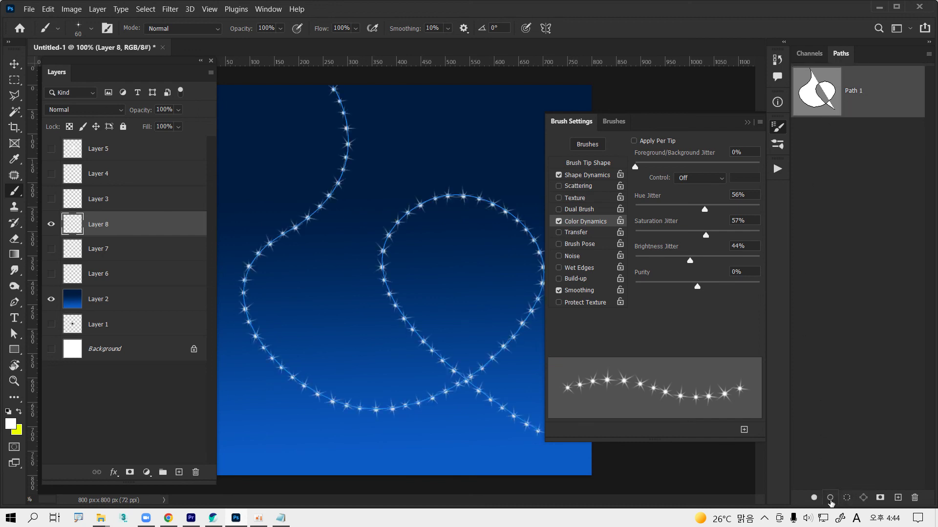
{"action": "left_click", "coordinate": [891, 408]}
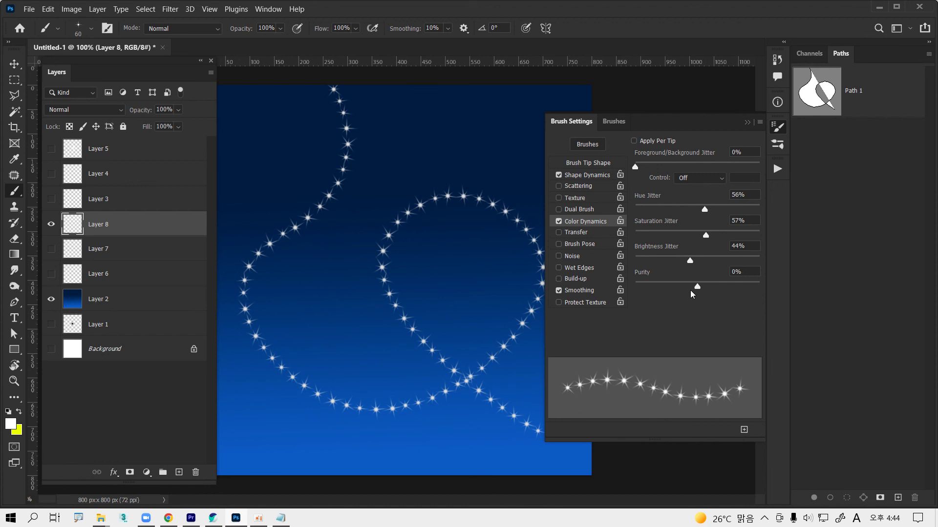
- Set the star brush to 29% spacing and 175 px, then stroke Path 1 again
{"action": "left_click", "coordinate": [583, 164]}
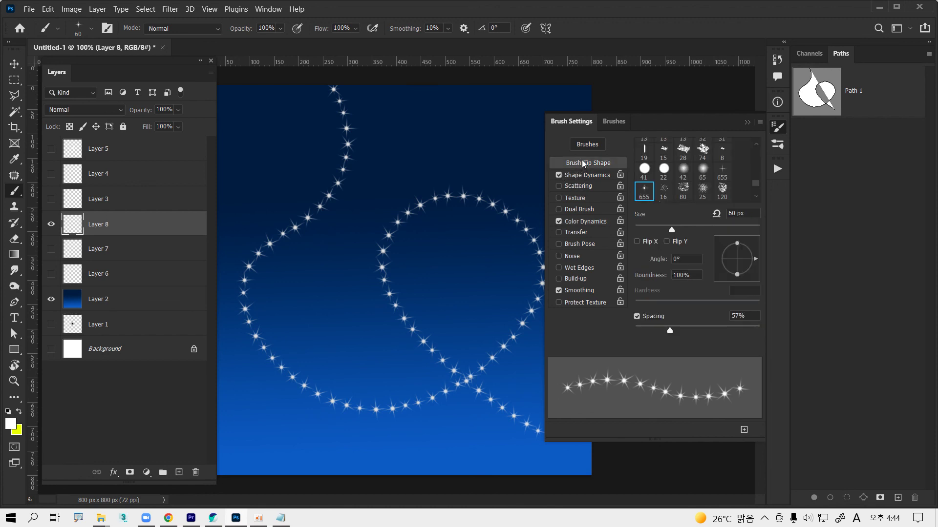
{"action": "left_click_drag", "start_coordinate": [660, 331], "coordinate": [653, 331]}
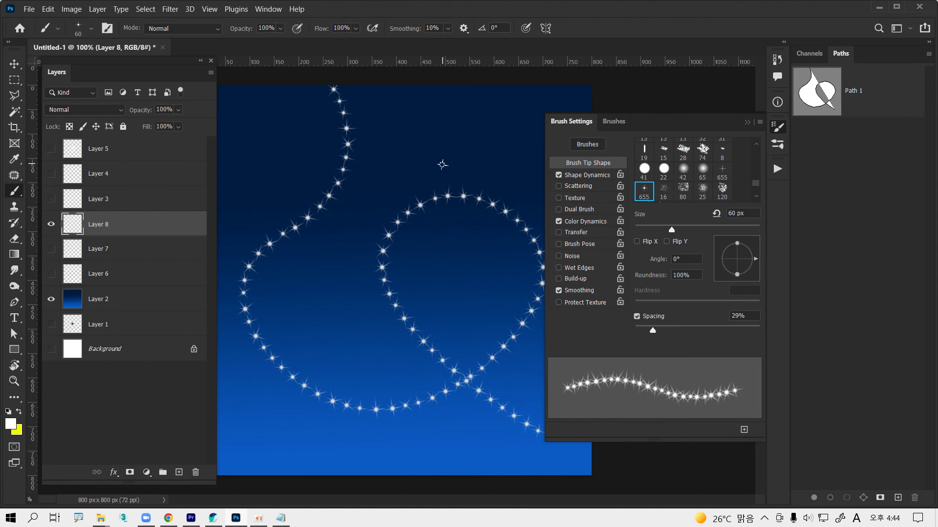
{"action": "key", "text": "bracketright"}
{"action": "key", "text": "bracketright"}
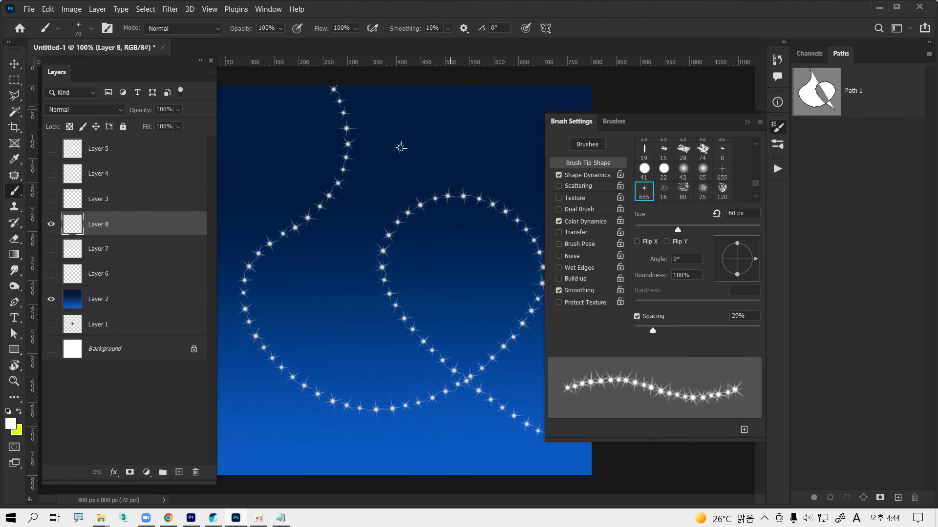
{"action": "key", "text": "bracketright"}
{"action": "key", "text": "bracketright"}
{"action": "key", "text": "bracketright"}
{"action": "key", "text": "bracketright"}
{"action": "key", "text": "bracketright"}
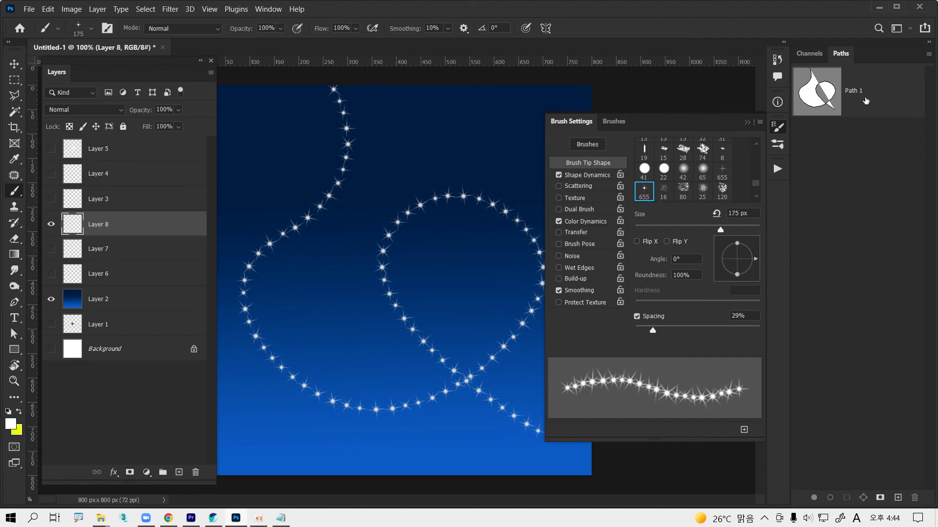
{"action": "left_click", "coordinate": [864, 100]}
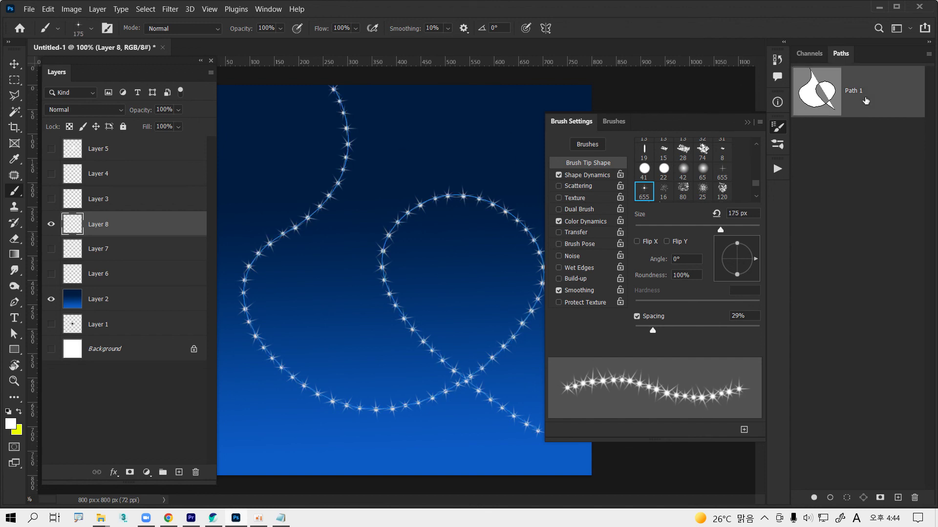
{"action": "left_click", "coordinate": [830, 498]}
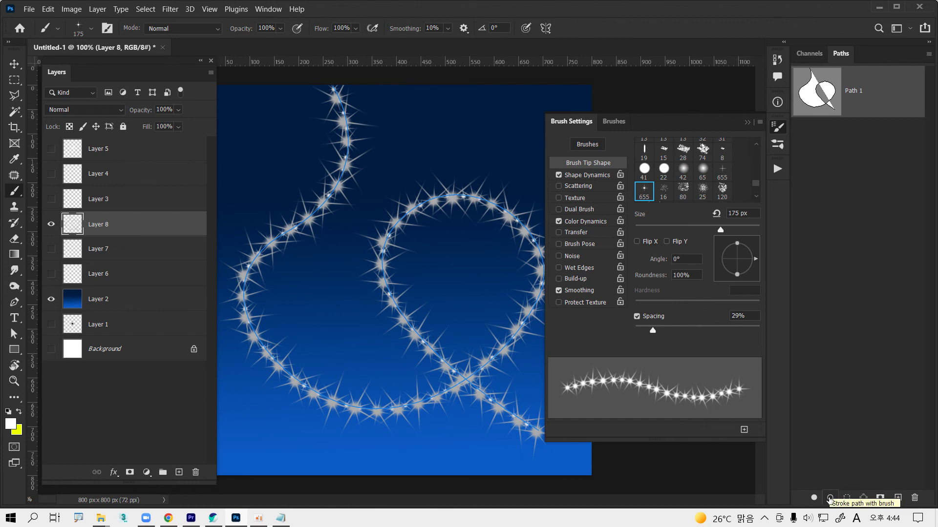
- Stroke Path 1 nine more times for a thick sparkle garland, then deselect the path
{"action": "left_click", "coordinate": [829, 498]}
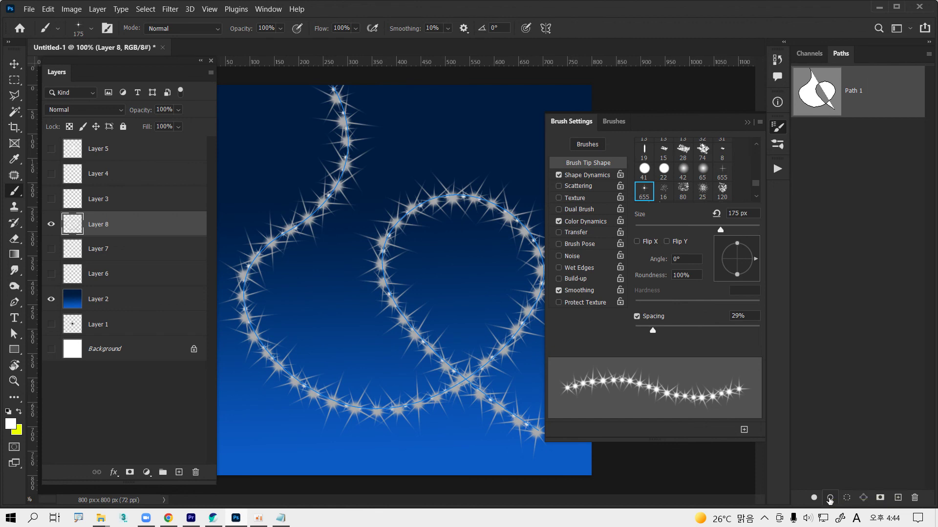
{"action": "left_click", "coordinate": [830, 499]}
{"action": "left_click", "coordinate": [829, 499]}
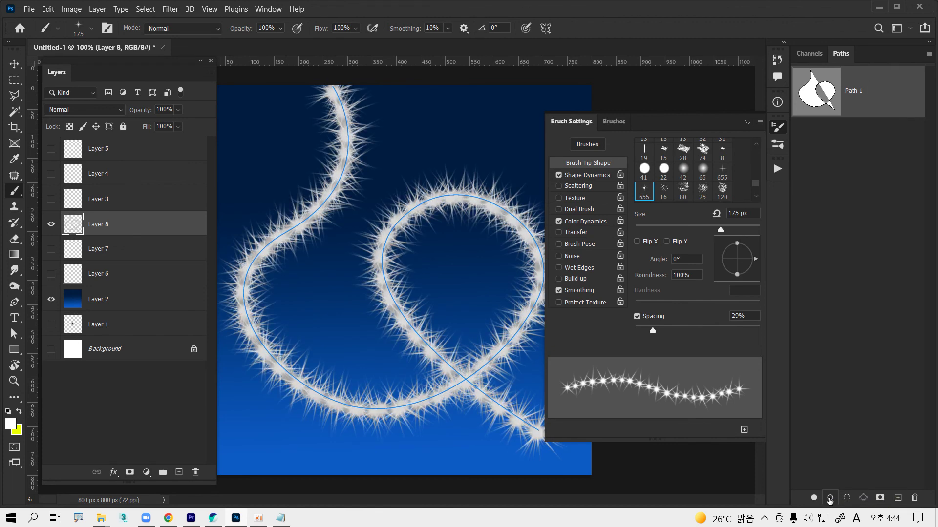
{"action": "left_click", "coordinate": [830, 498]}
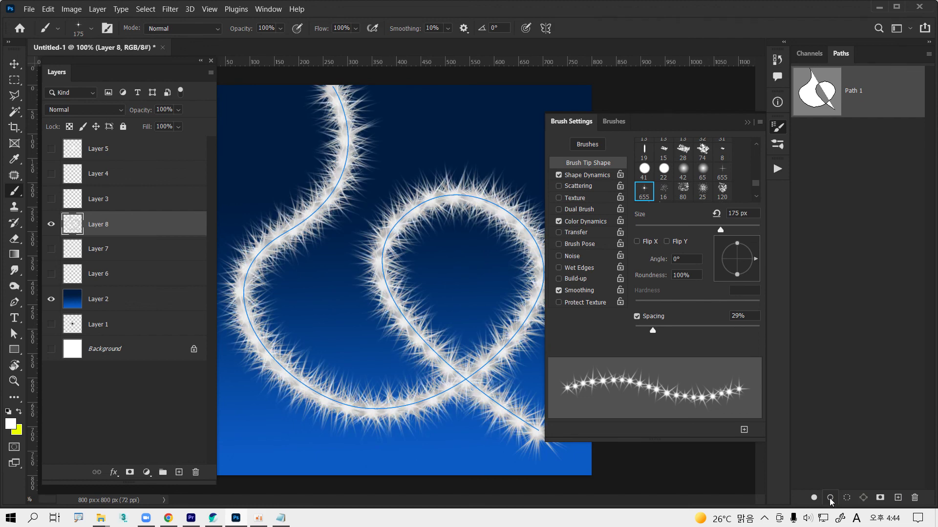
{"action": "left_click", "coordinate": [830, 498]}
{"action": "left_click", "coordinate": [829, 498]}
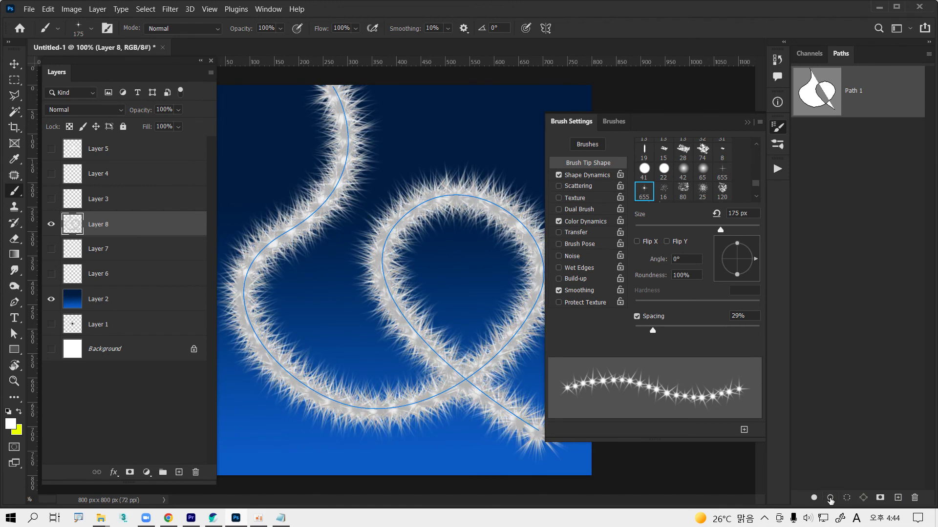
{"action": "left_click", "coordinate": [830, 498]}
{"action": "left_click", "coordinate": [829, 498]}
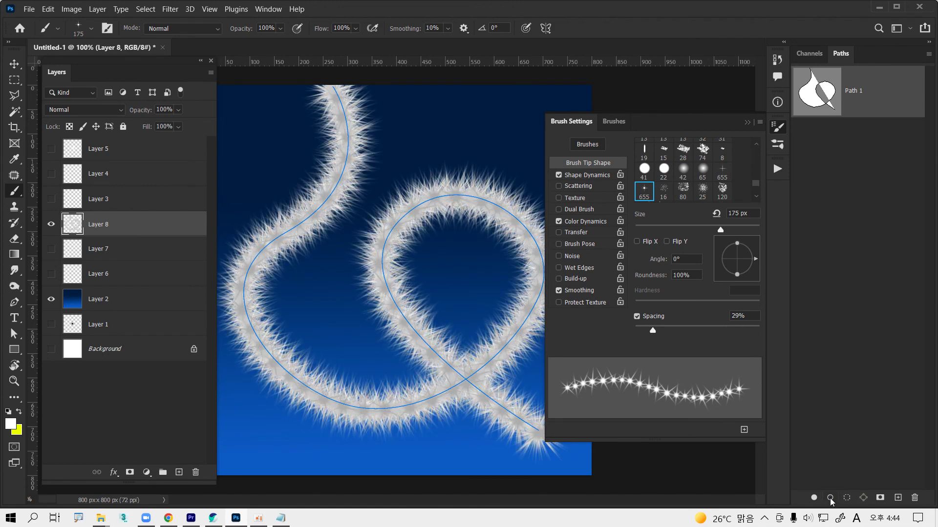
{"action": "left_click", "coordinate": [830, 498]}
{"action": "left_click", "coordinate": [875, 325]}
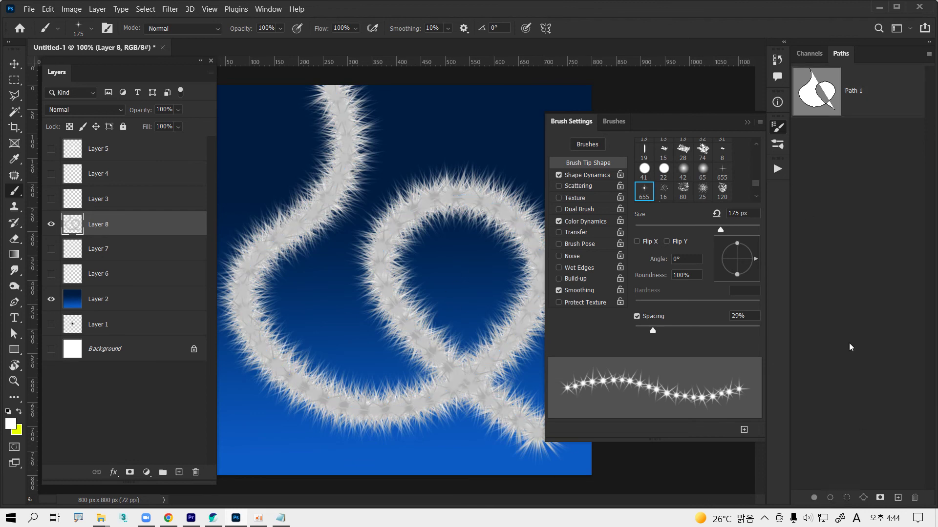